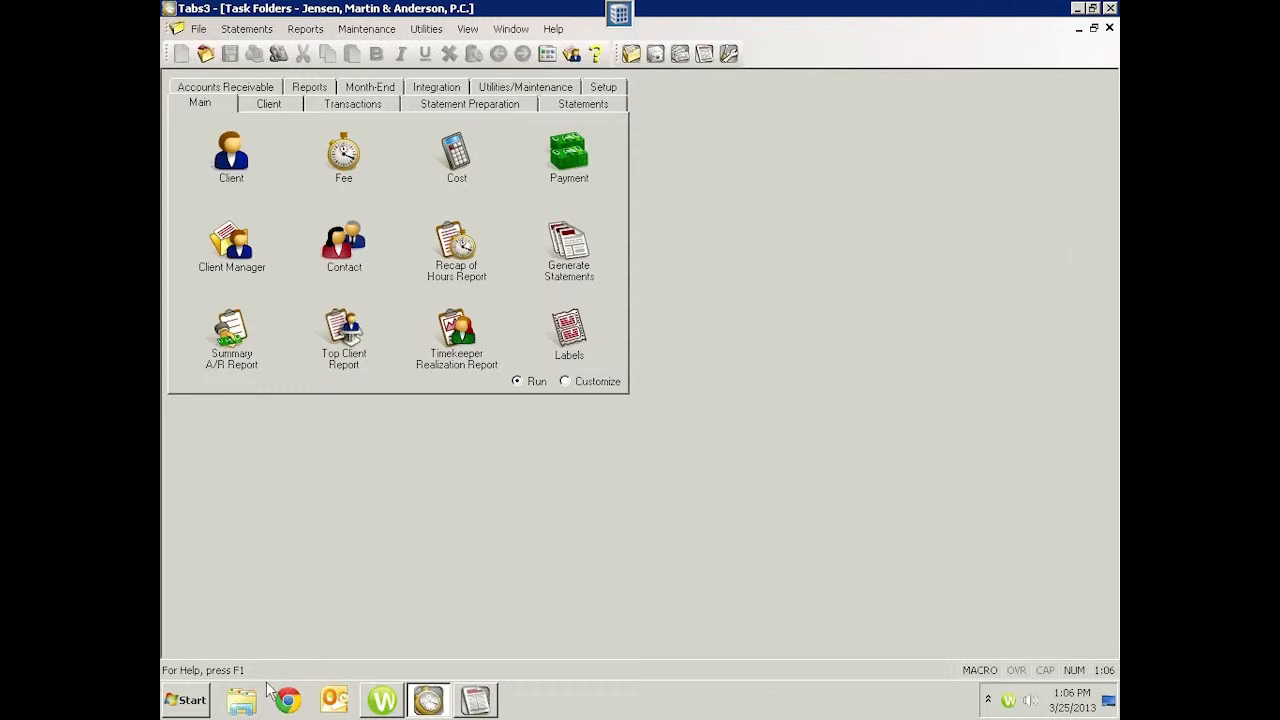
# Step: Browse to the Docs folder inside Root on the 1544 Volume (S:) drive and open the image GTW.jpg
pyautogui.click(245, 703)
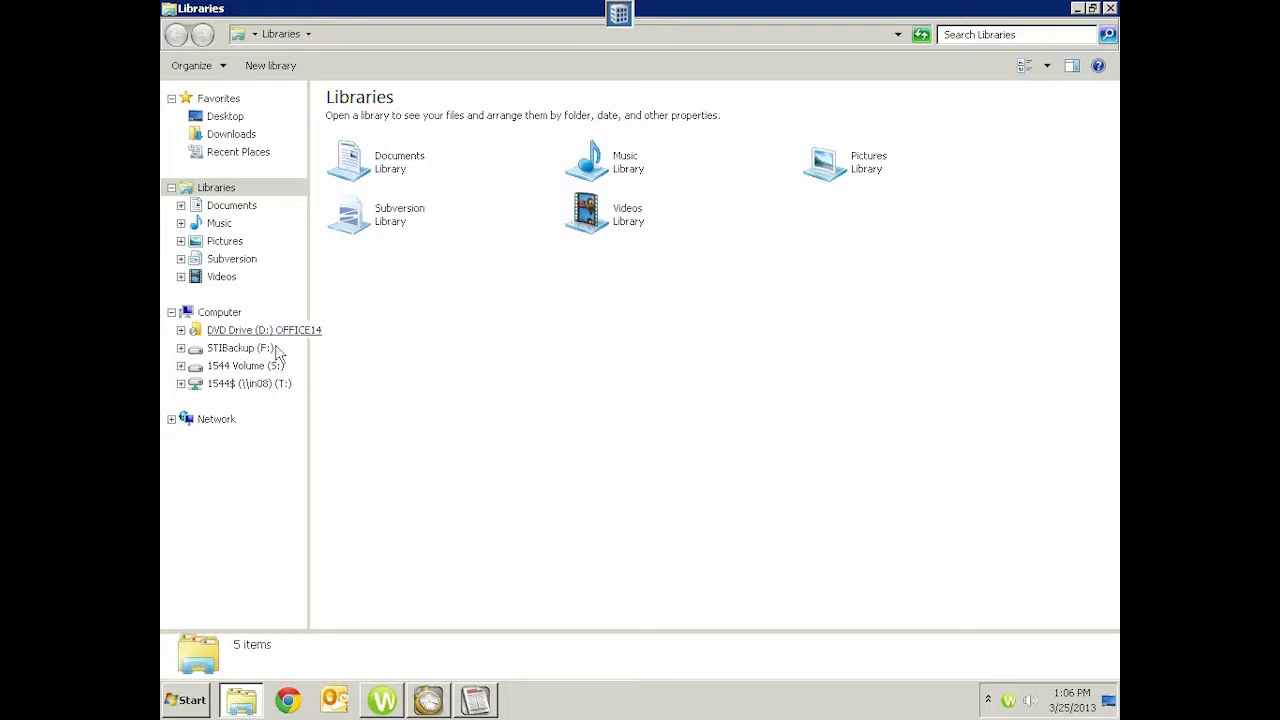
pyautogui.click(300, 364)
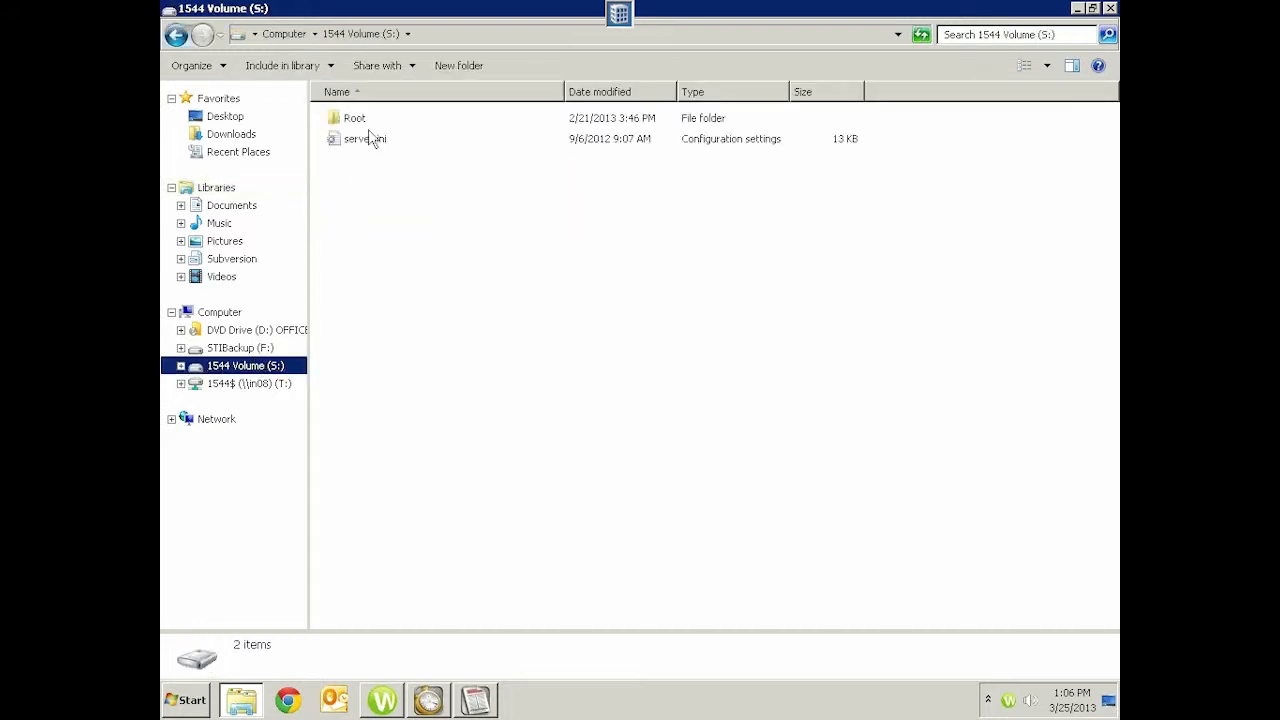
pyautogui.doubleClick(364, 120)
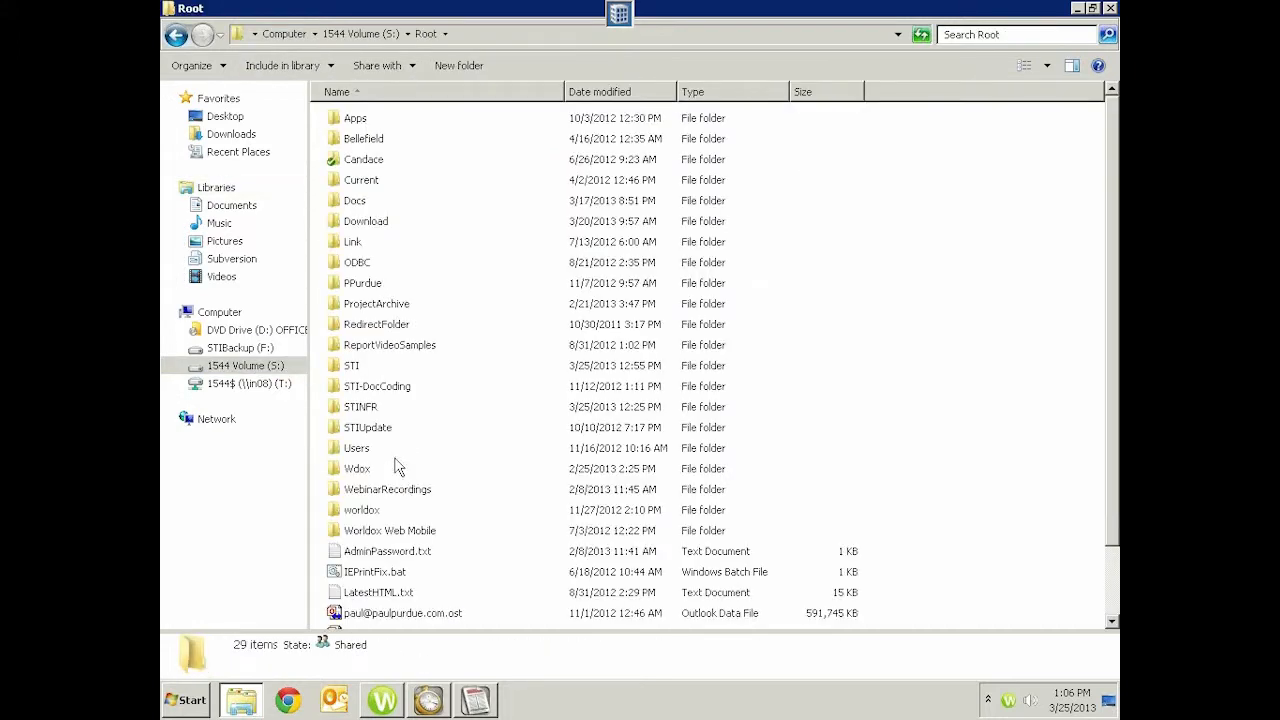
pyautogui.doubleClick(352, 204)
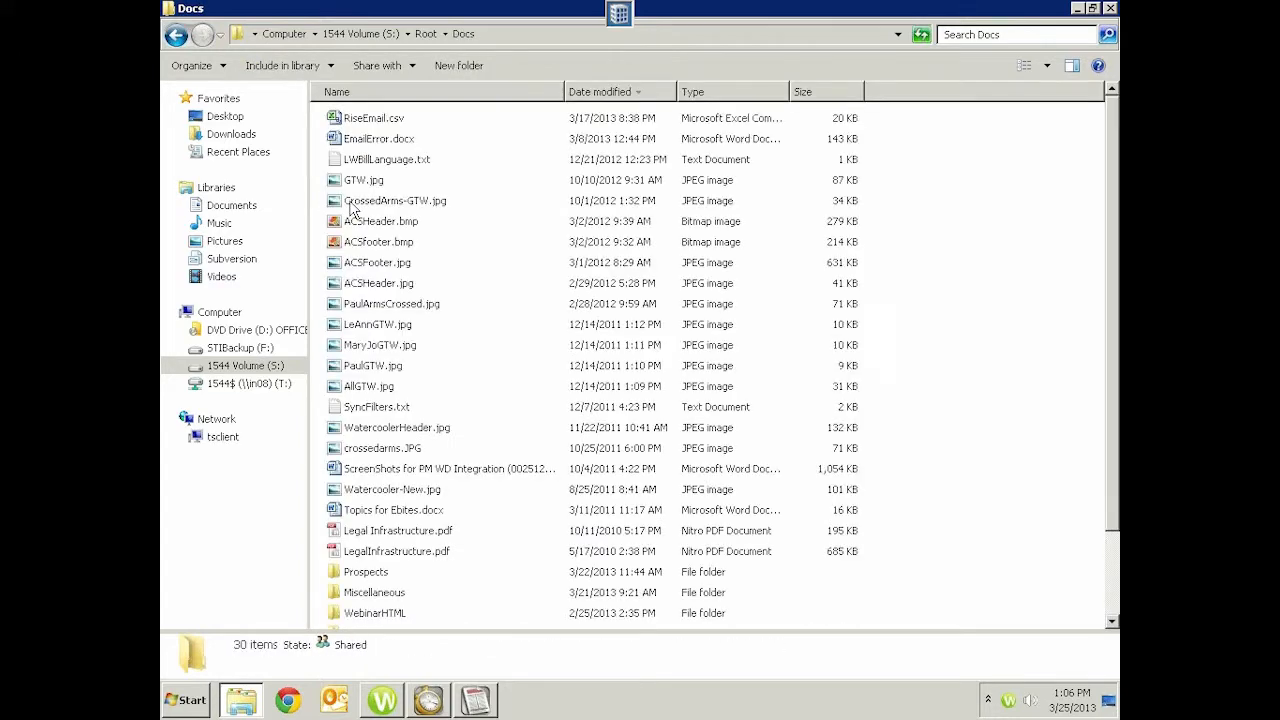
pyautogui.press('g')
pyautogui.press('Return')
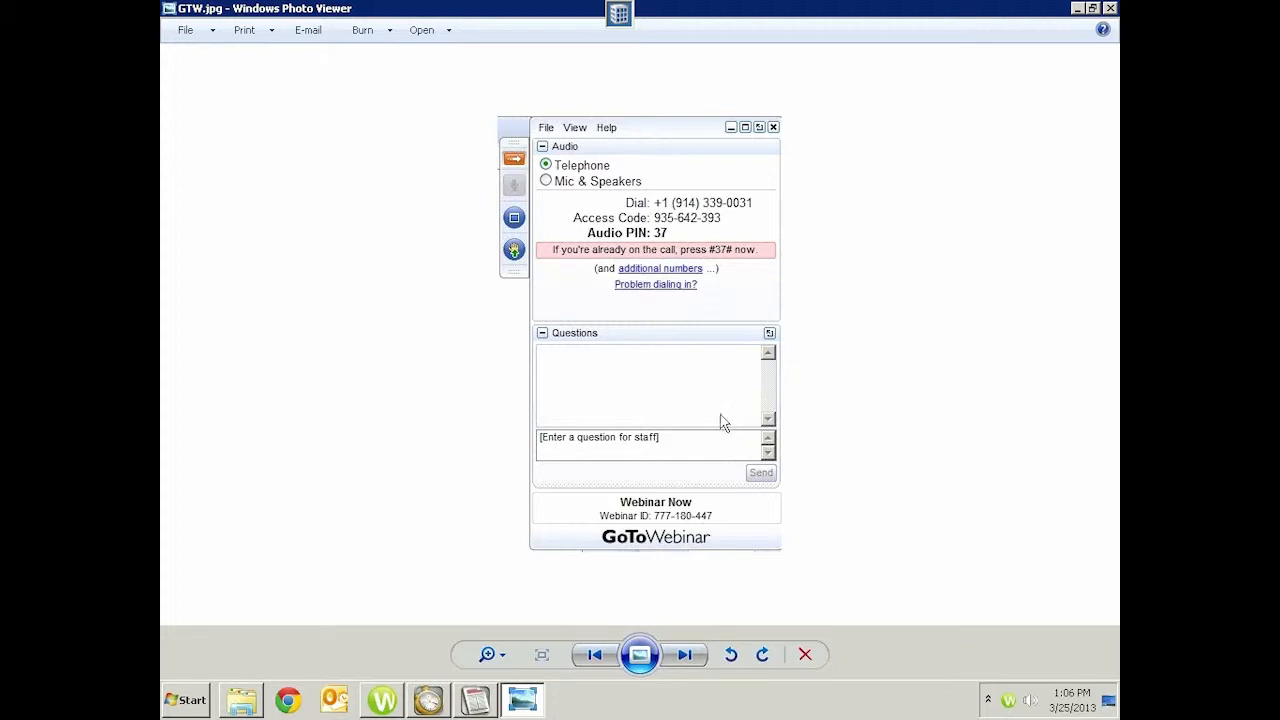
# Step: Close the GTW.jpg image and the Docs folder window, and return to Tabs3
pyautogui.click(514, 251)
pyautogui.click(1110, 9)
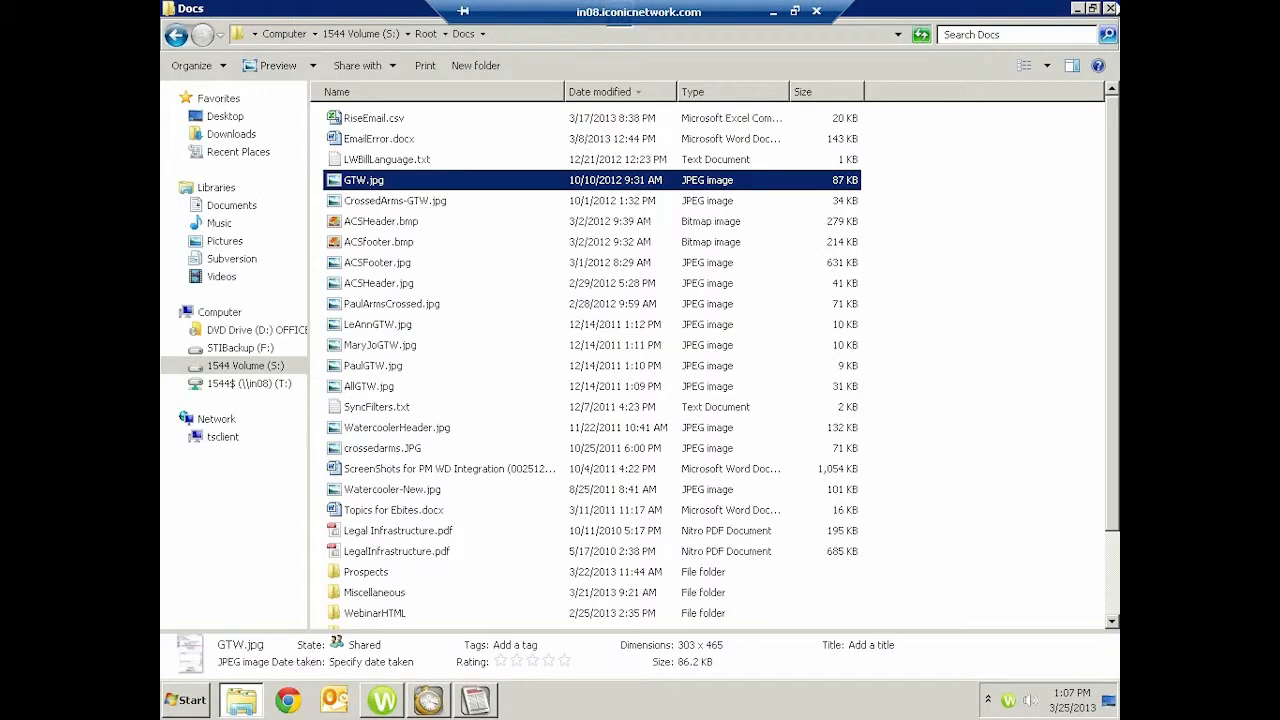
pyautogui.click(1110, 8)
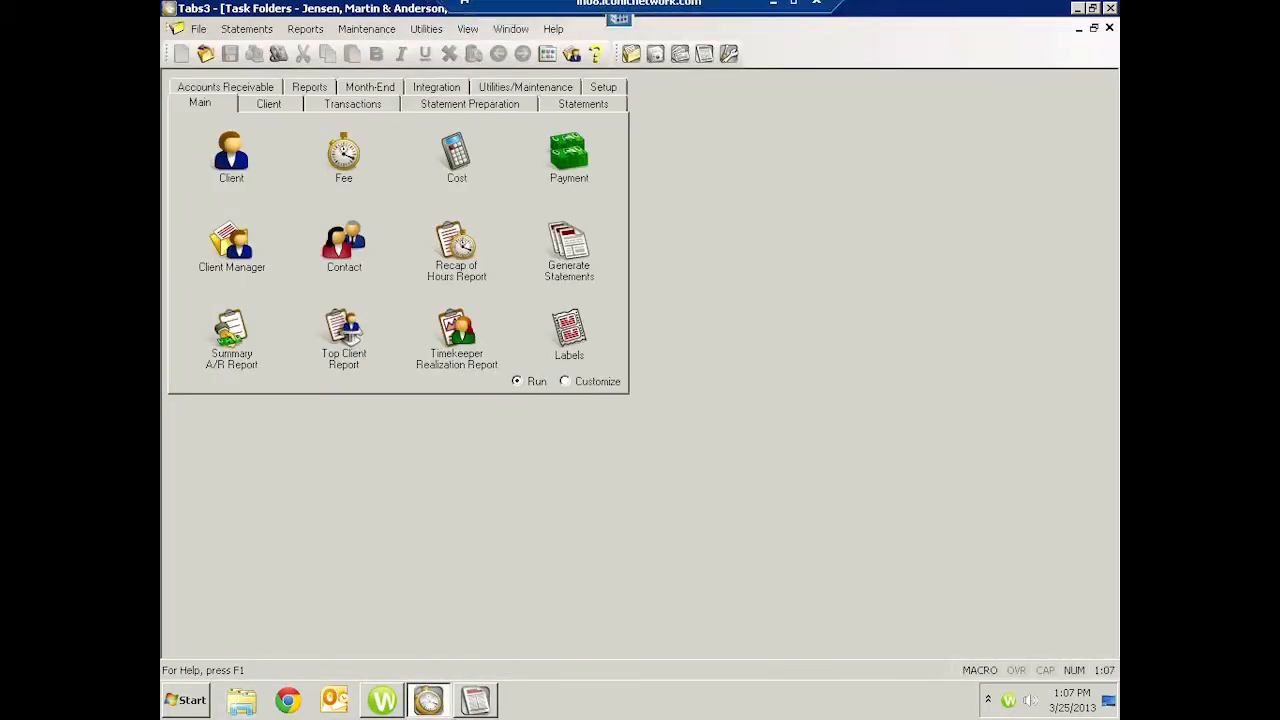
pyautogui.click(440, 710)
pyautogui.click(440, 708)
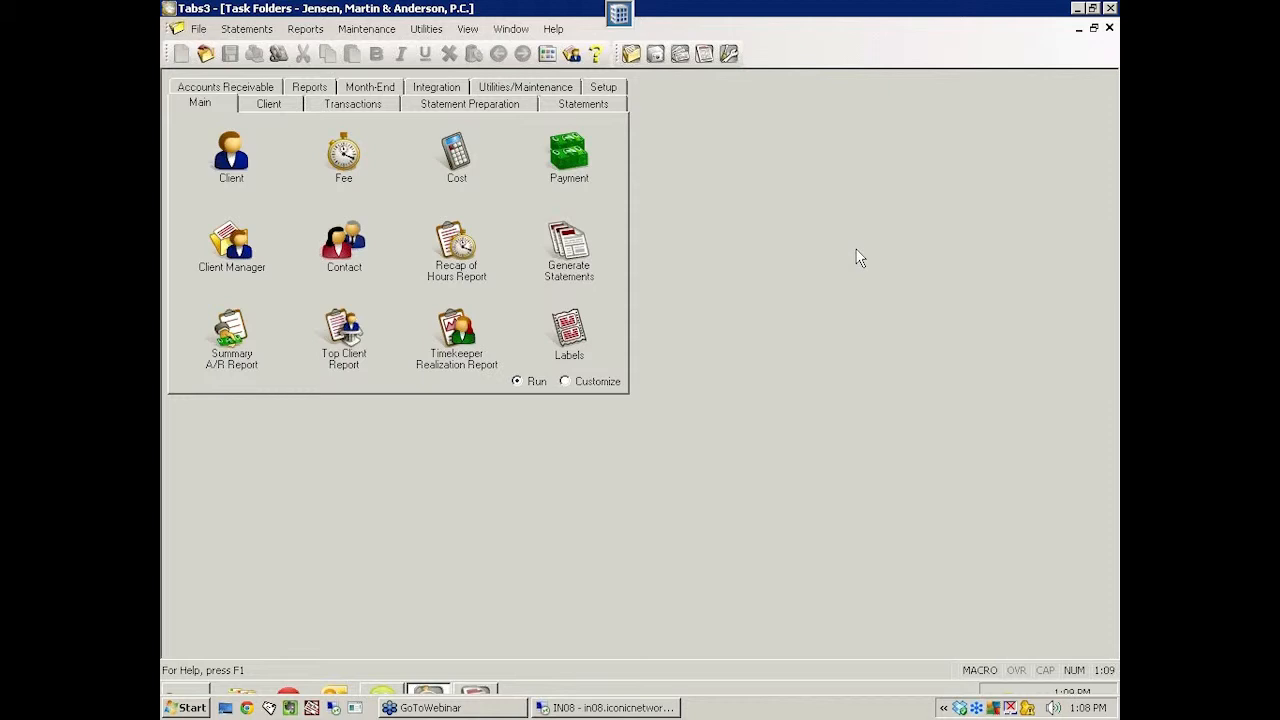
# Step: Open the statement templates from the statement setup and load the Final template
pyautogui.click(572, 110)
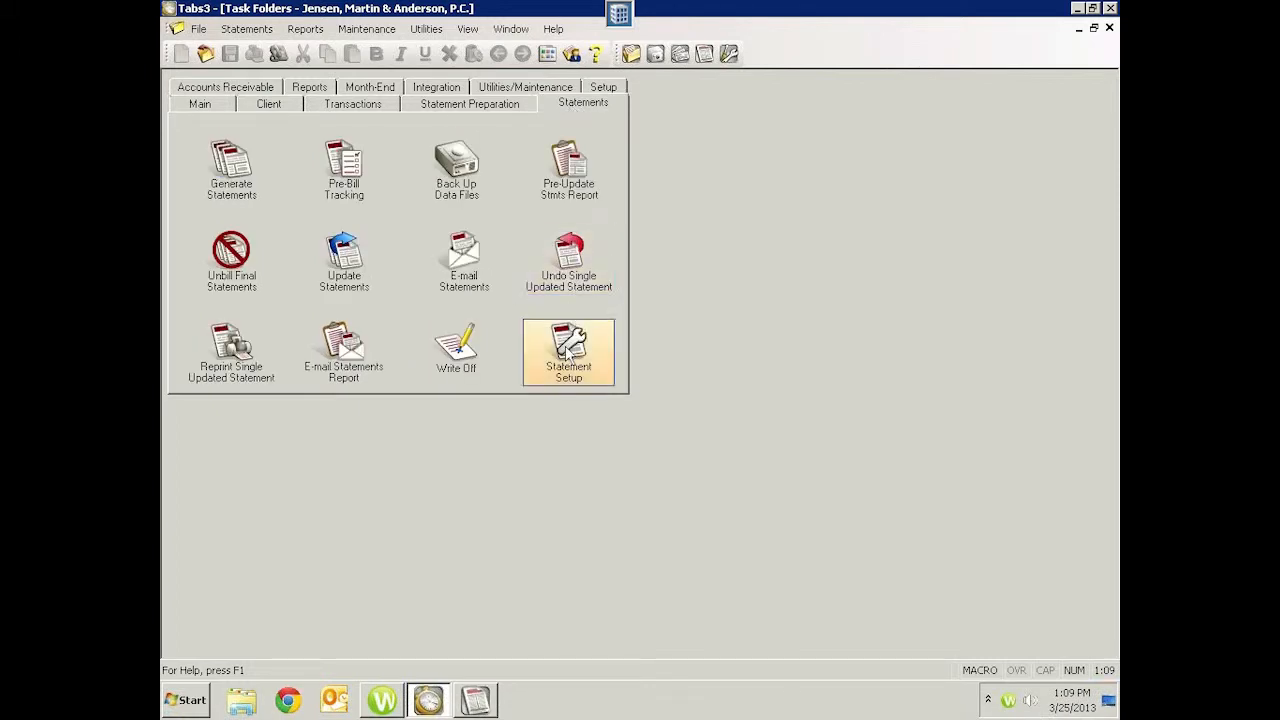
pyautogui.click(568, 350)
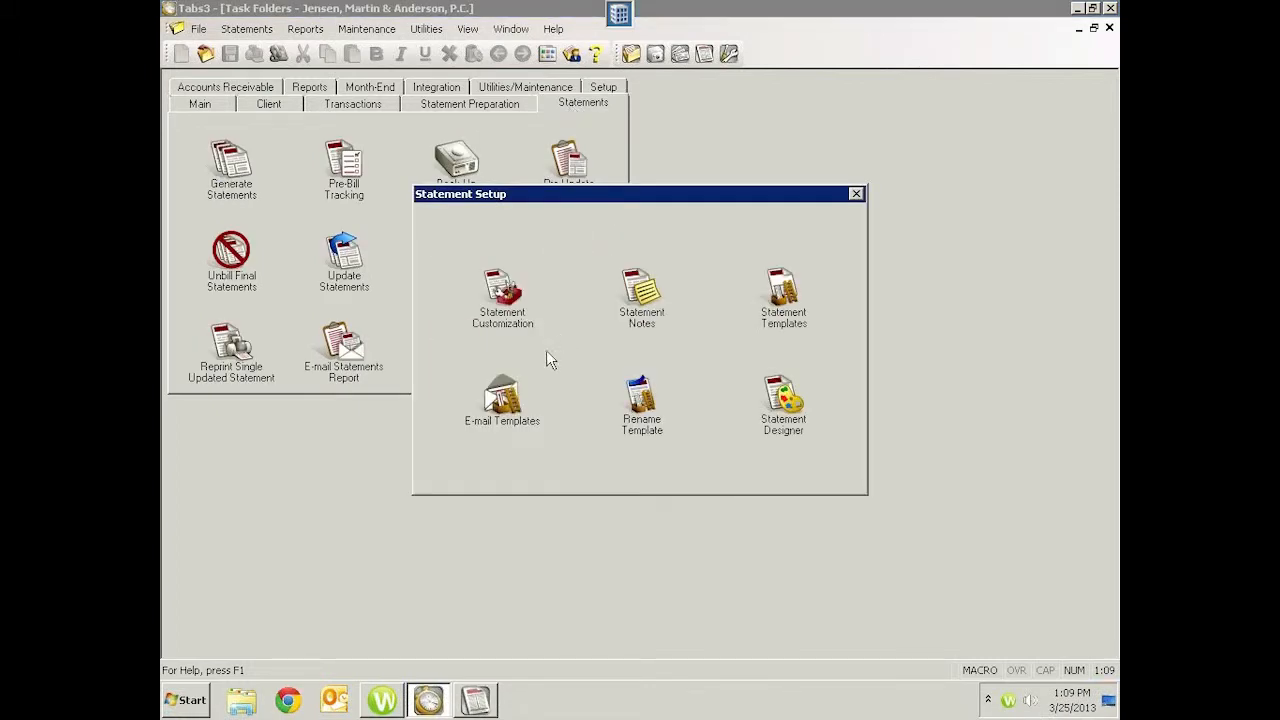
pyautogui.click(797, 311)
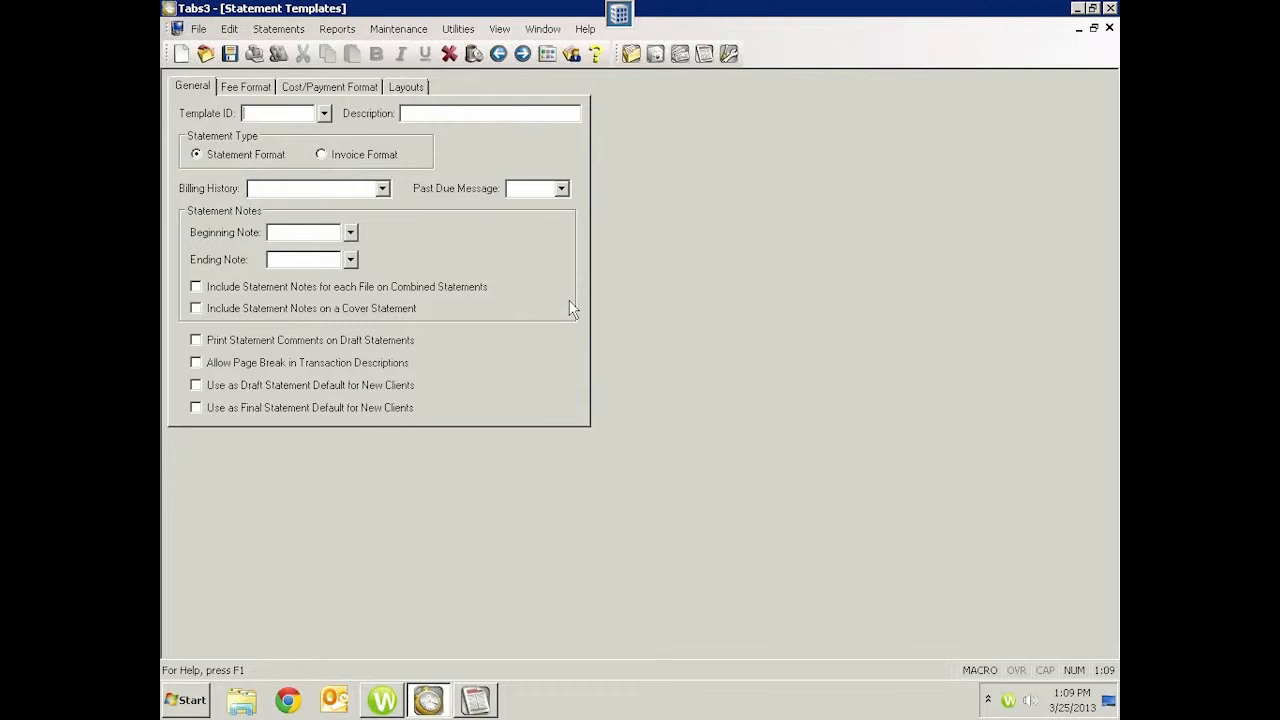
pyautogui.click(324, 114)
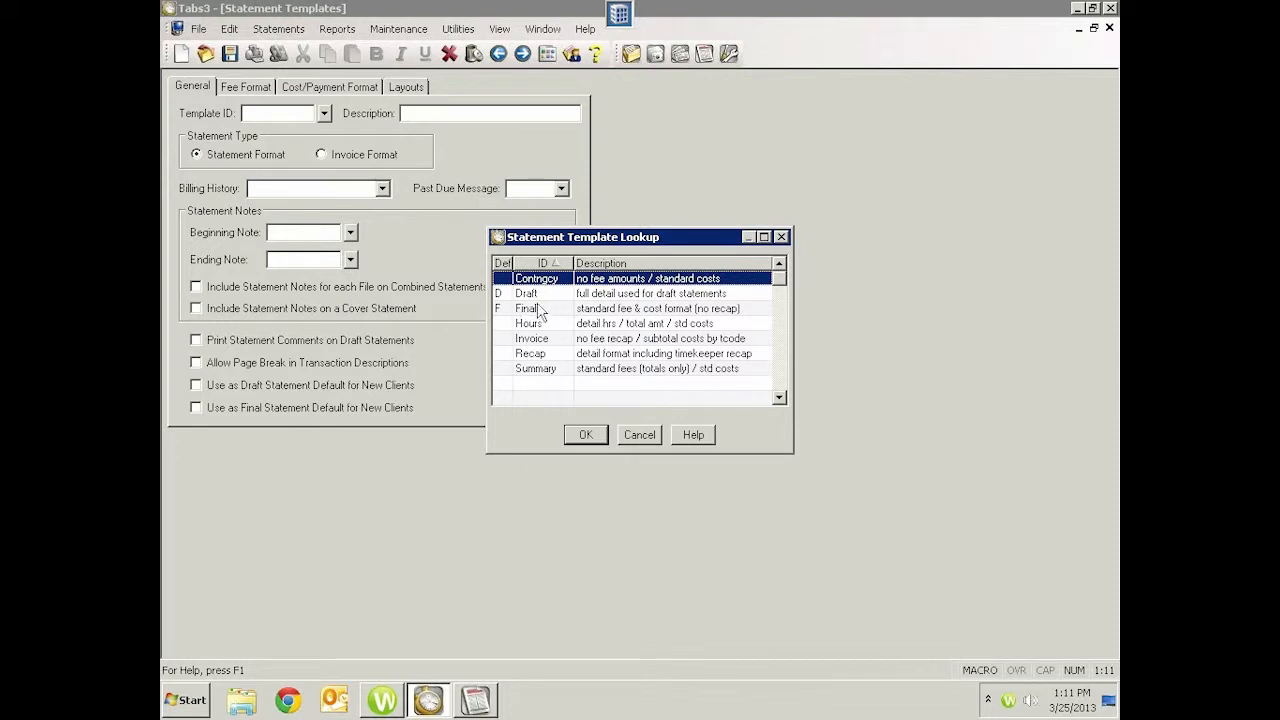
pyautogui.click(591, 310)
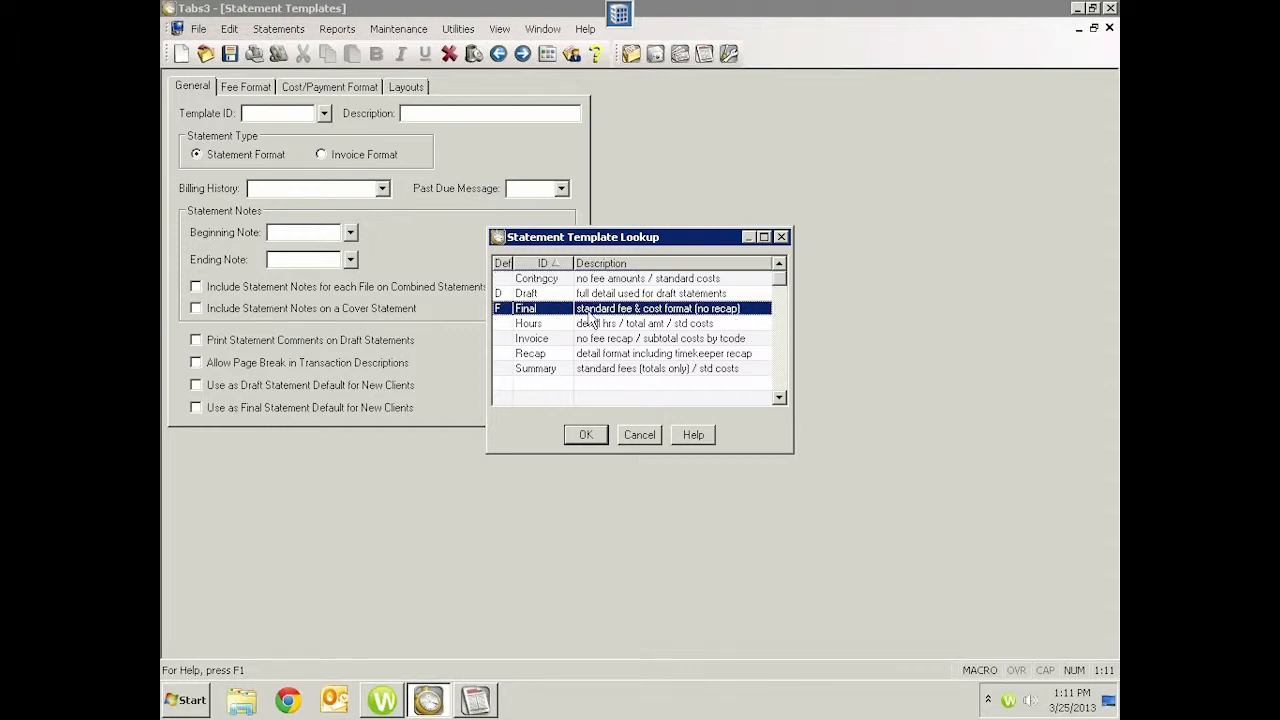
pyautogui.click(585, 434)
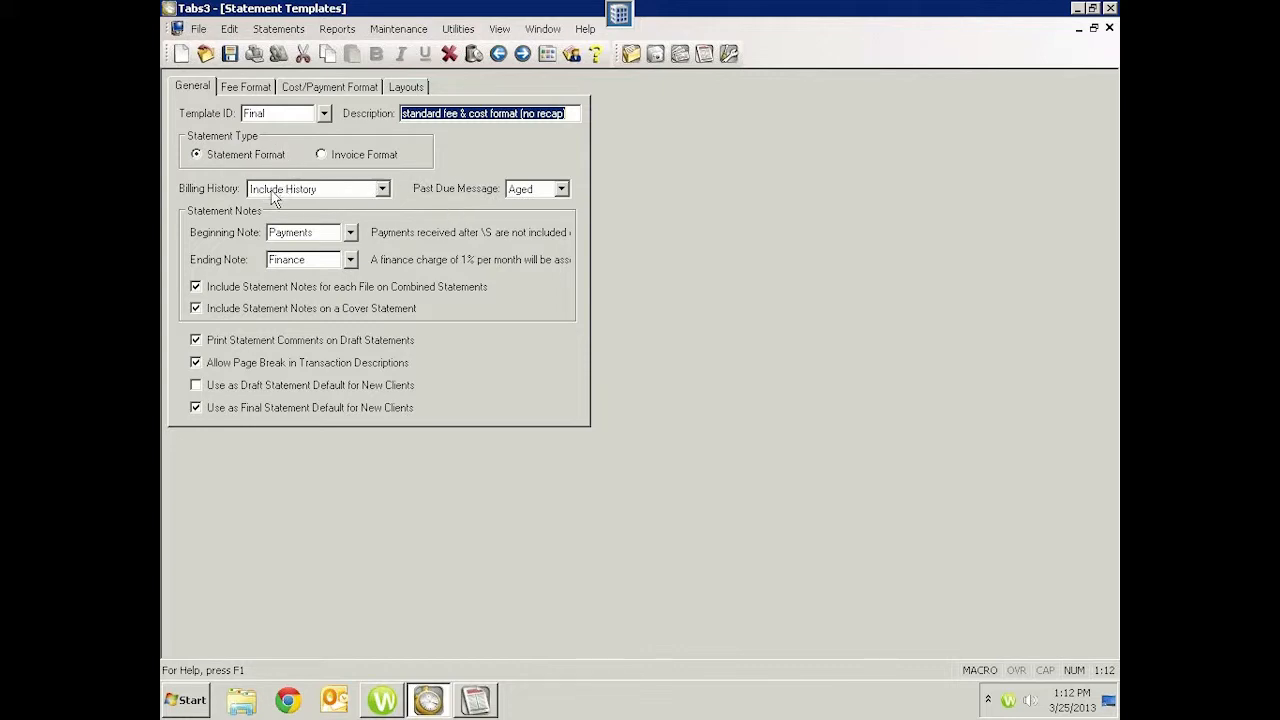
# Step: Examine the available past due message and billing history options of the Final template without changing them
pyautogui.click(560, 192)
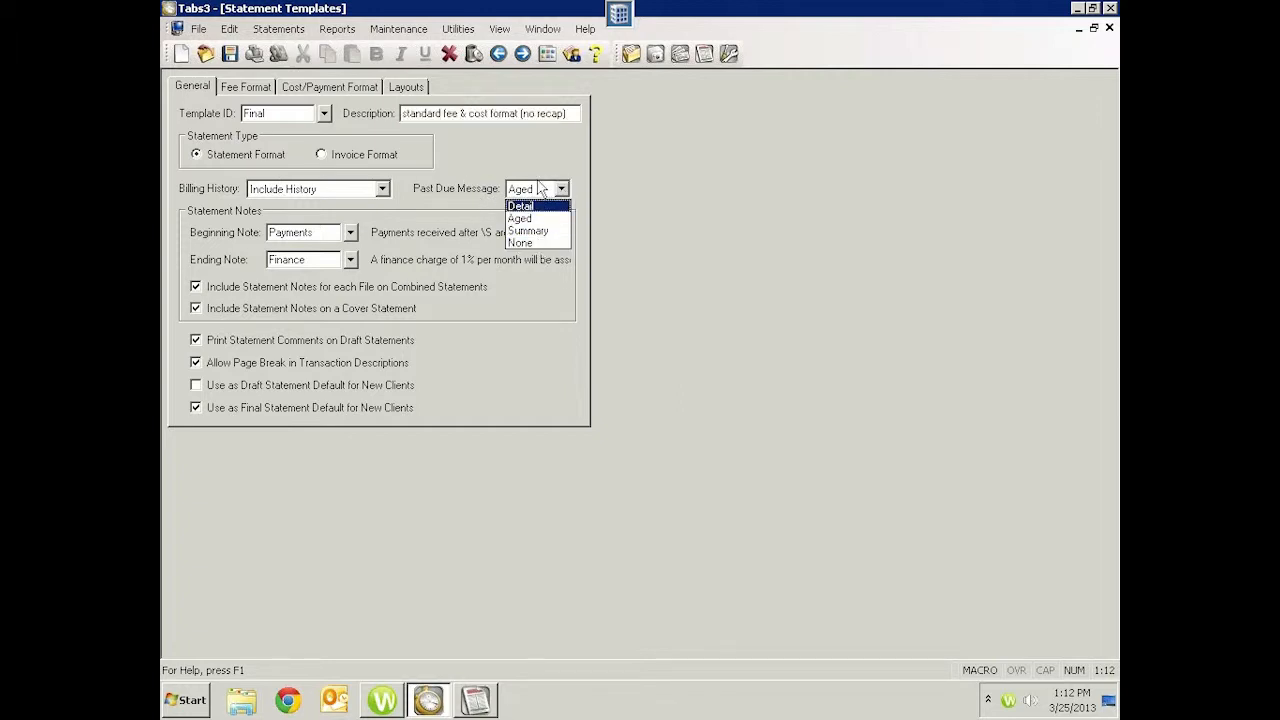
pyautogui.click(542, 187)
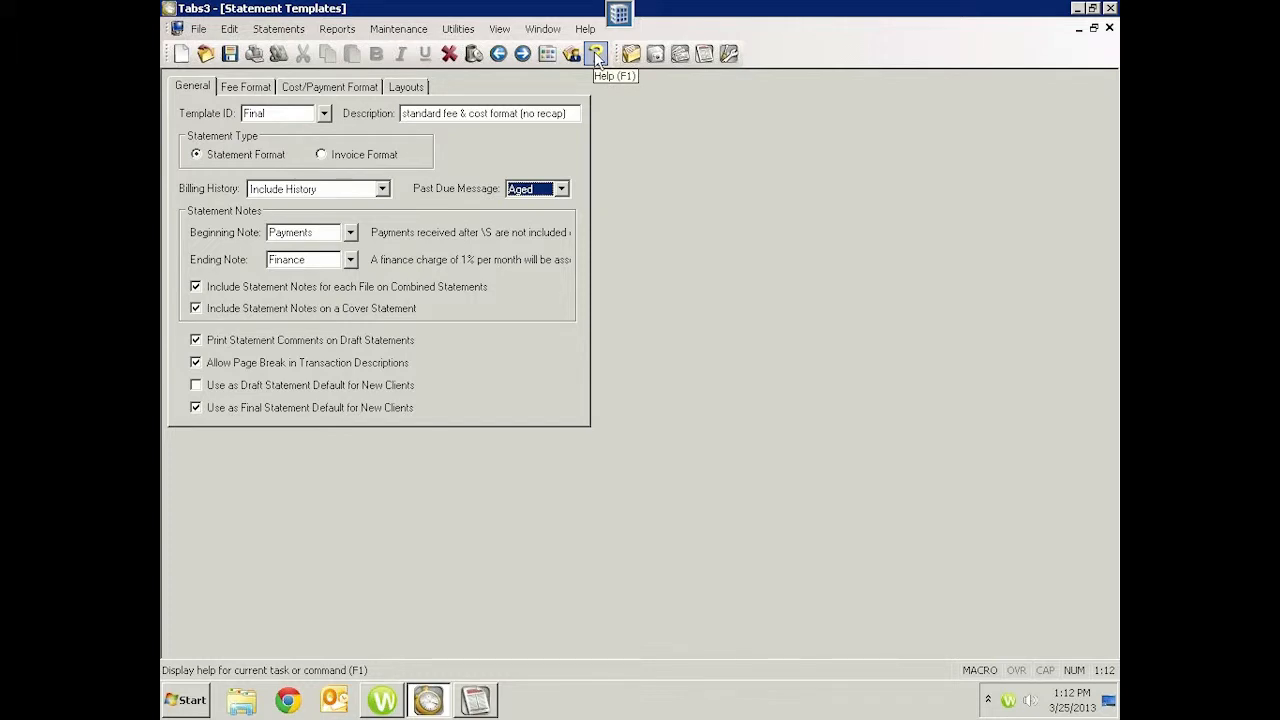
pyautogui.click(382, 190)
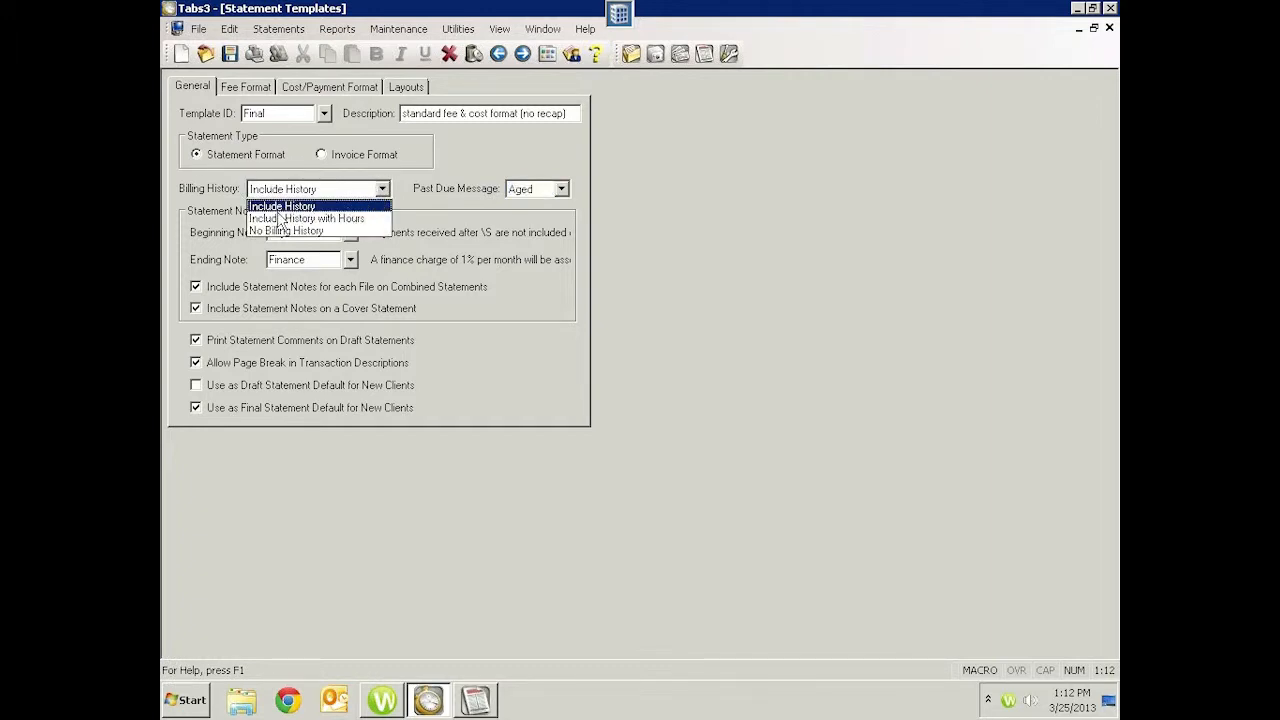
pyautogui.click(563, 193)
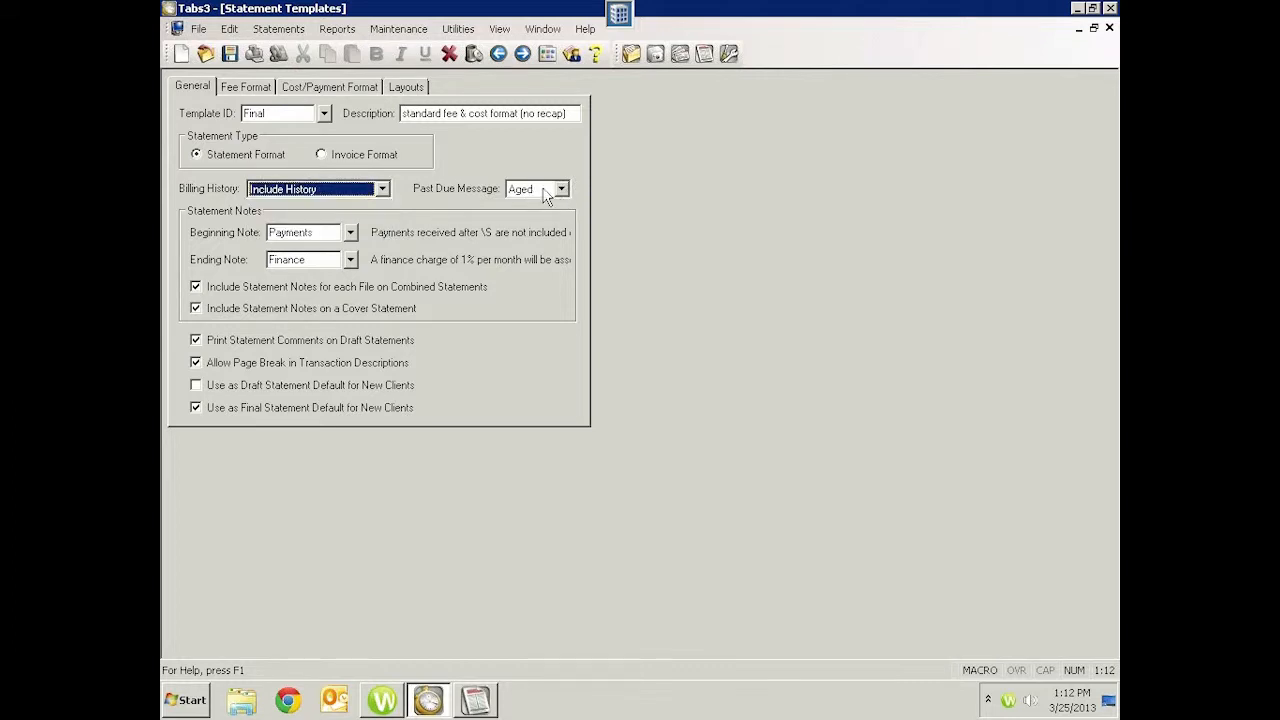
pyautogui.click(561, 191)
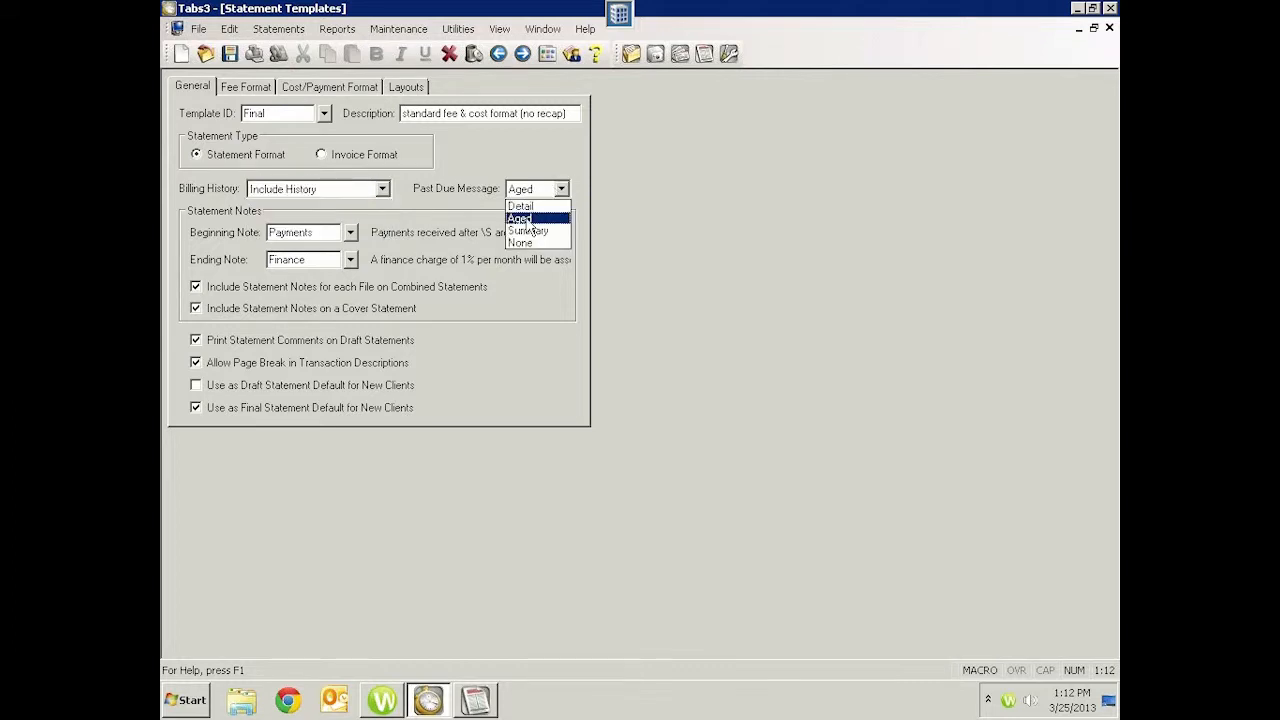
pyautogui.click(512, 178)
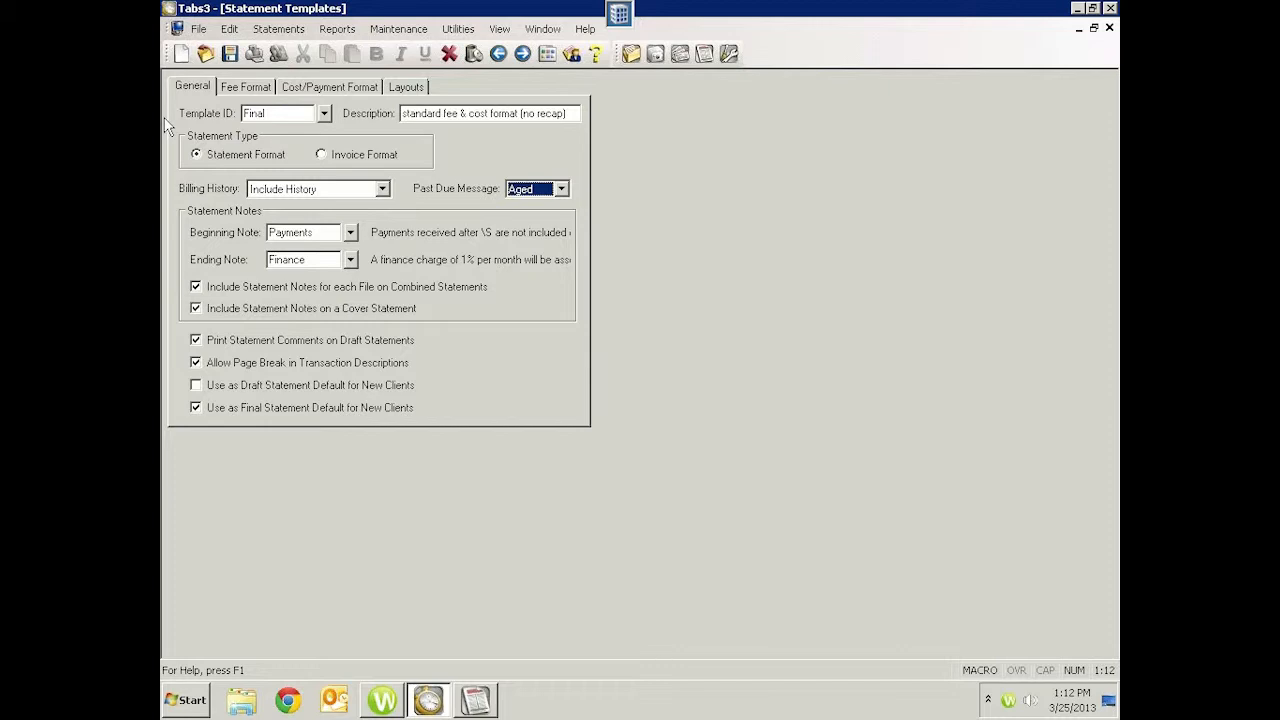
# Step: Open the Payments beginning note for editing, look up the existing statement notes, and return to the template
pyautogui.rightClick(328, 232)
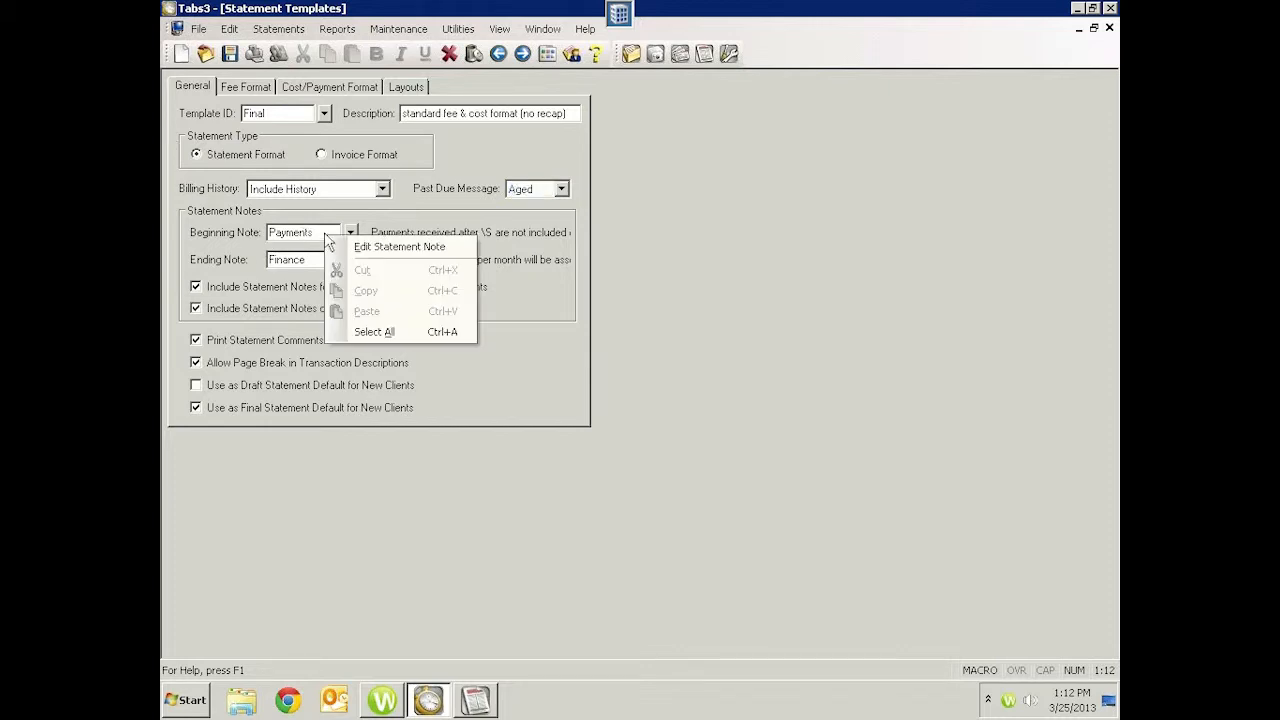
pyautogui.click(408, 247)
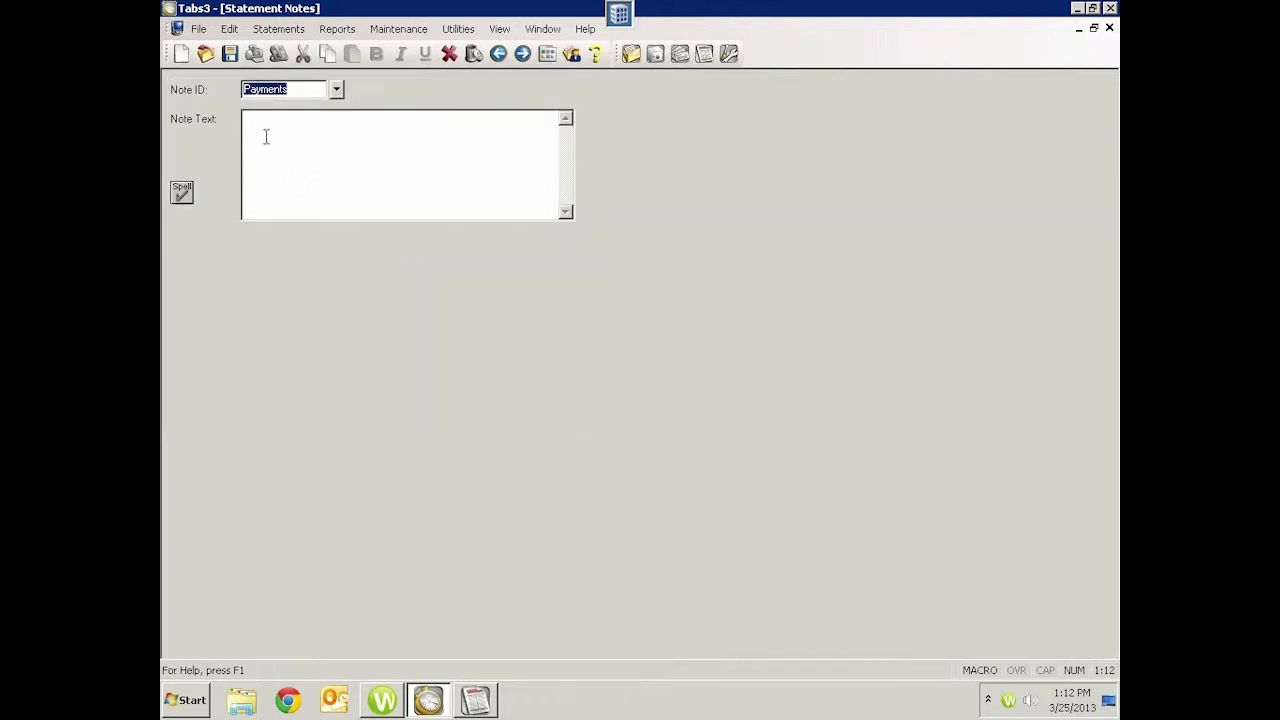
pyautogui.click(336, 95)
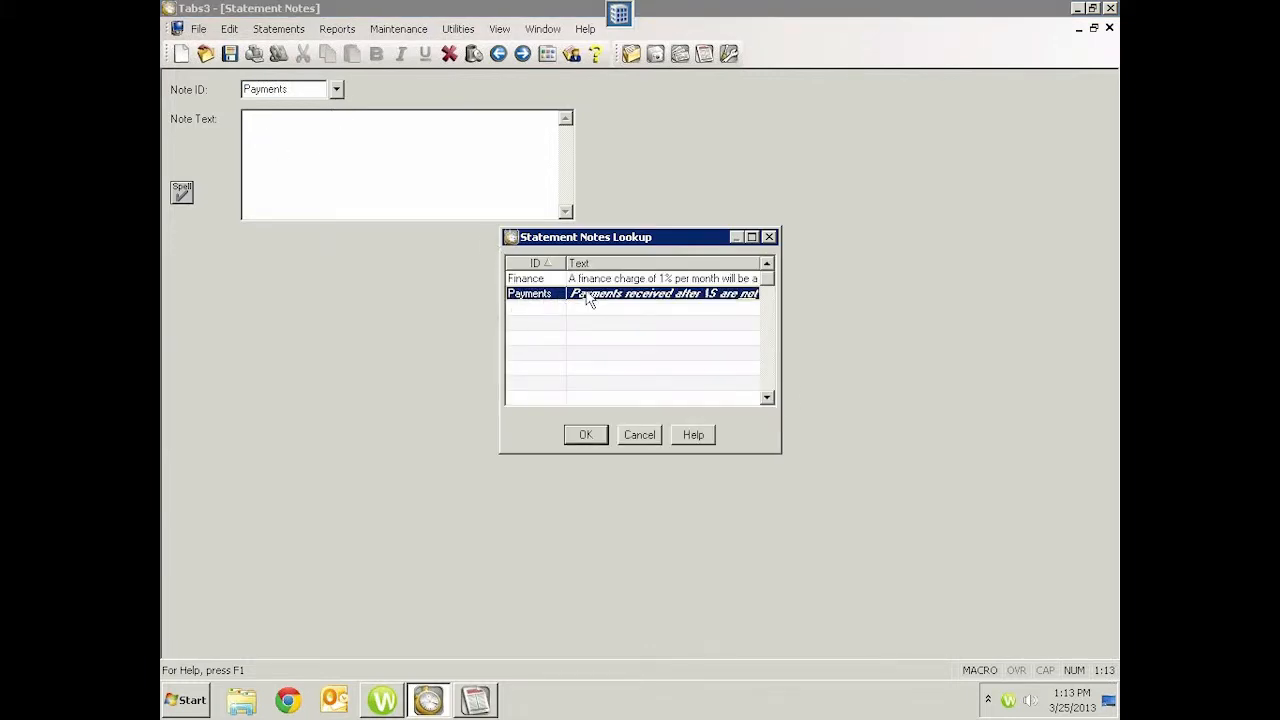
pyautogui.click(643, 442)
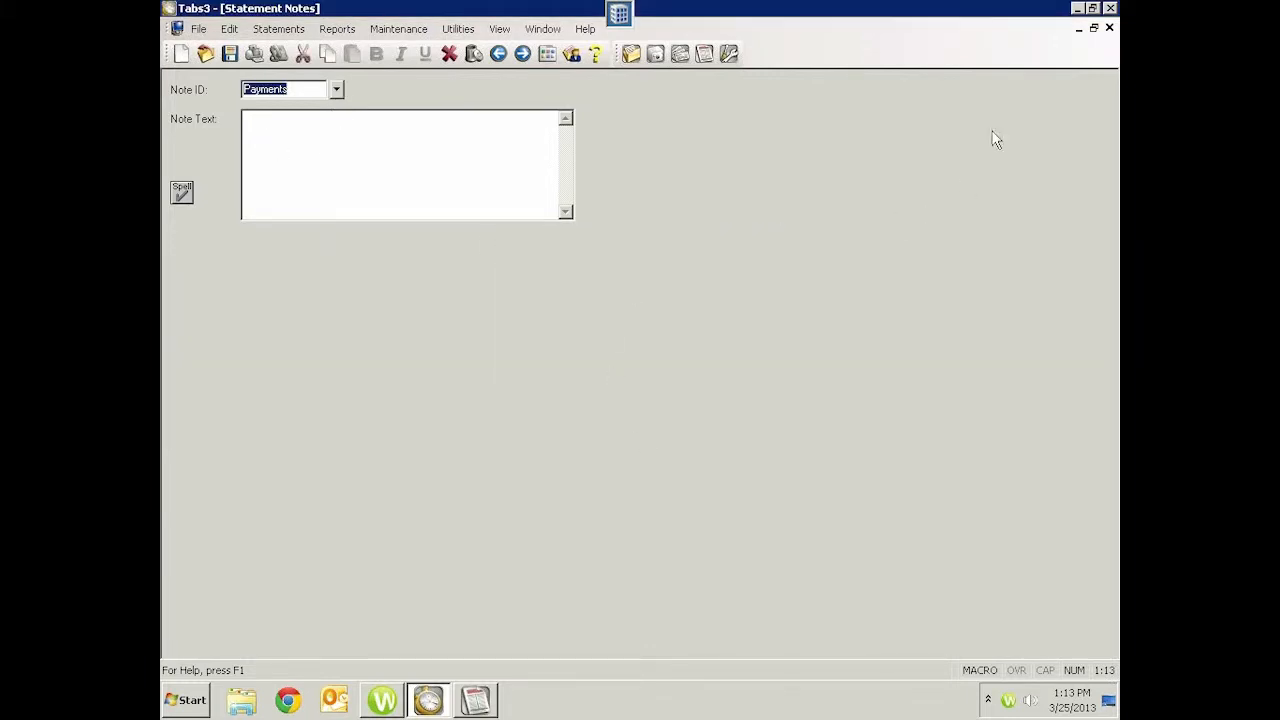
pyautogui.click(1109, 28)
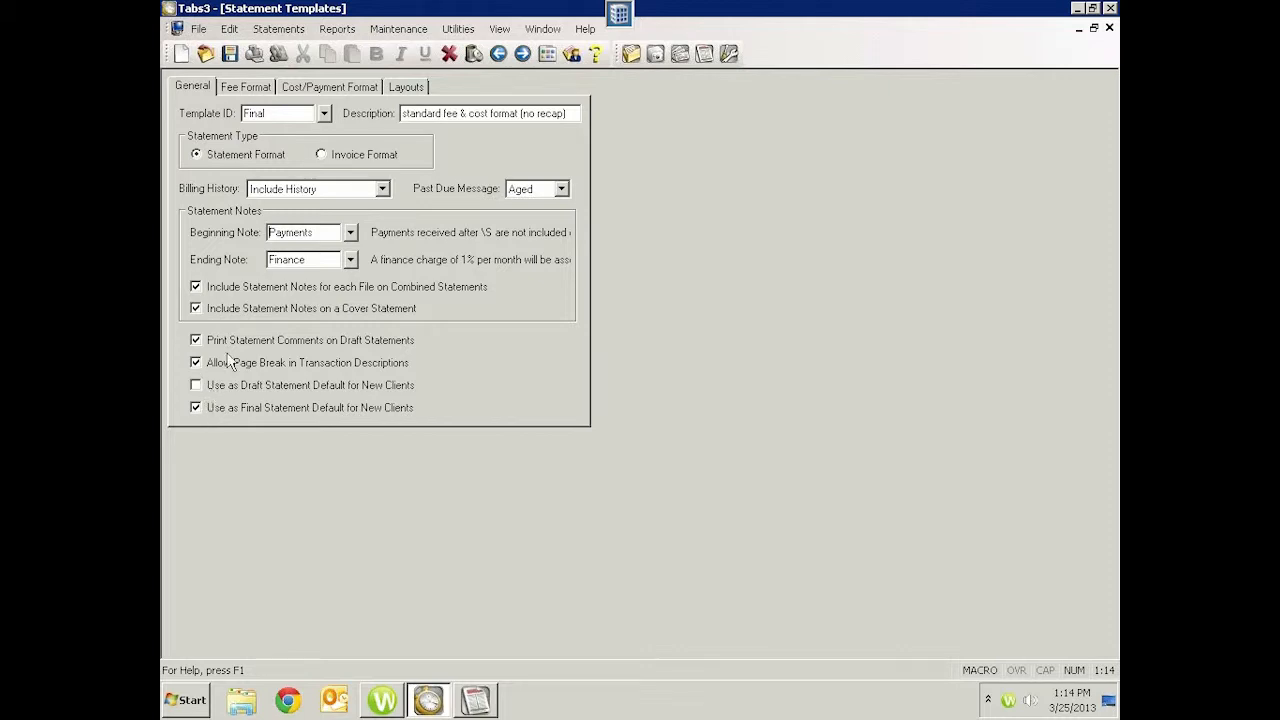
# Step: Examine the Final template's fee format choices for hours, amount, paragraph and subtotal, leaving each setting as it is
pyautogui.click(252, 88)
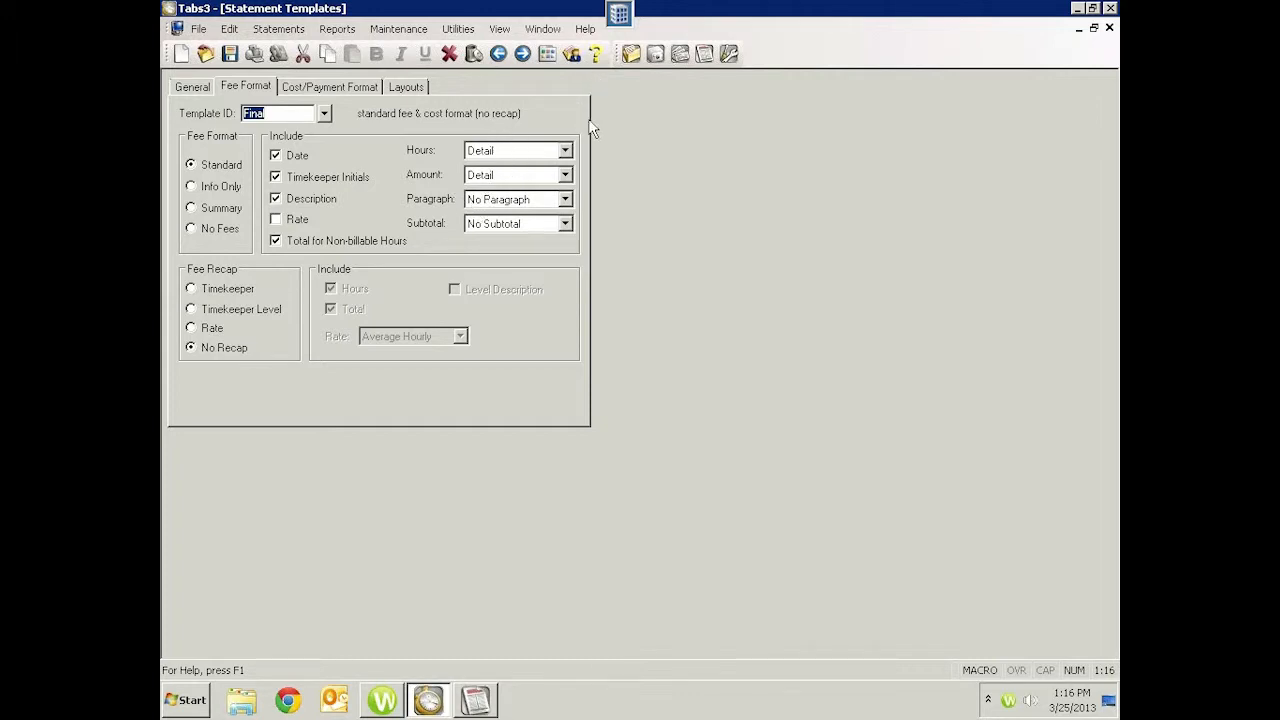
pyautogui.click(565, 150)
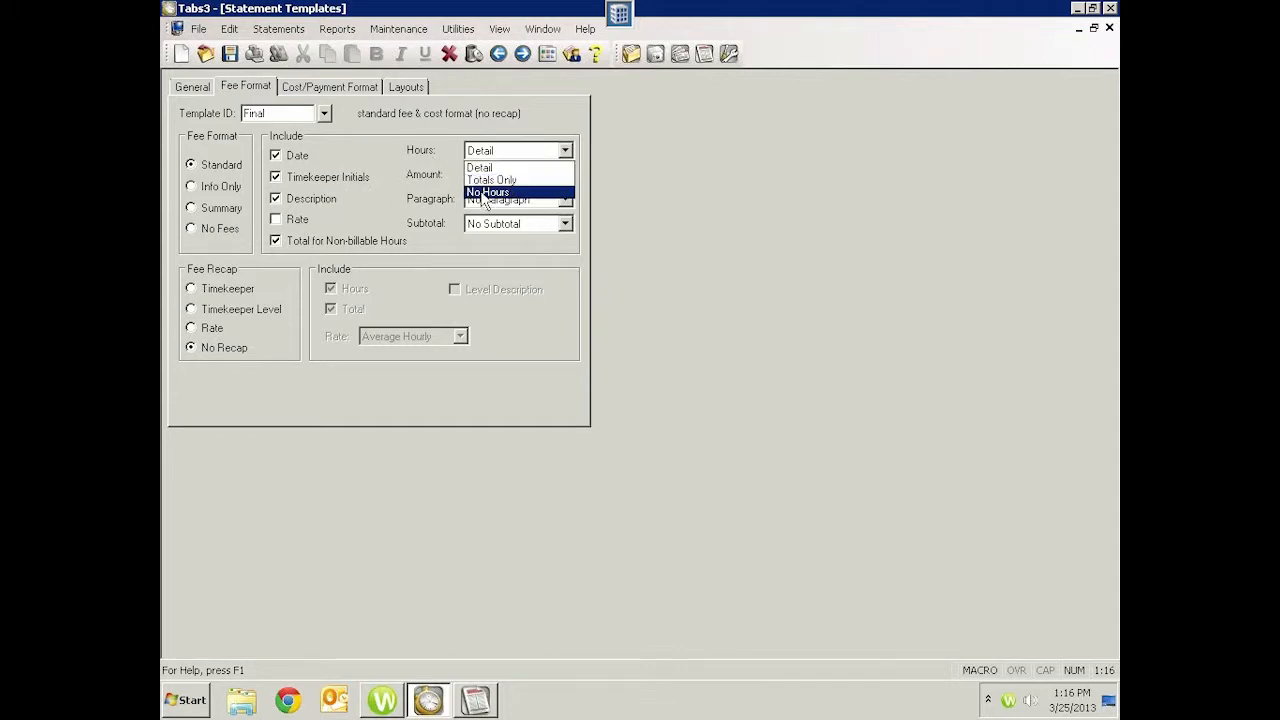
pyautogui.click(456, 160)
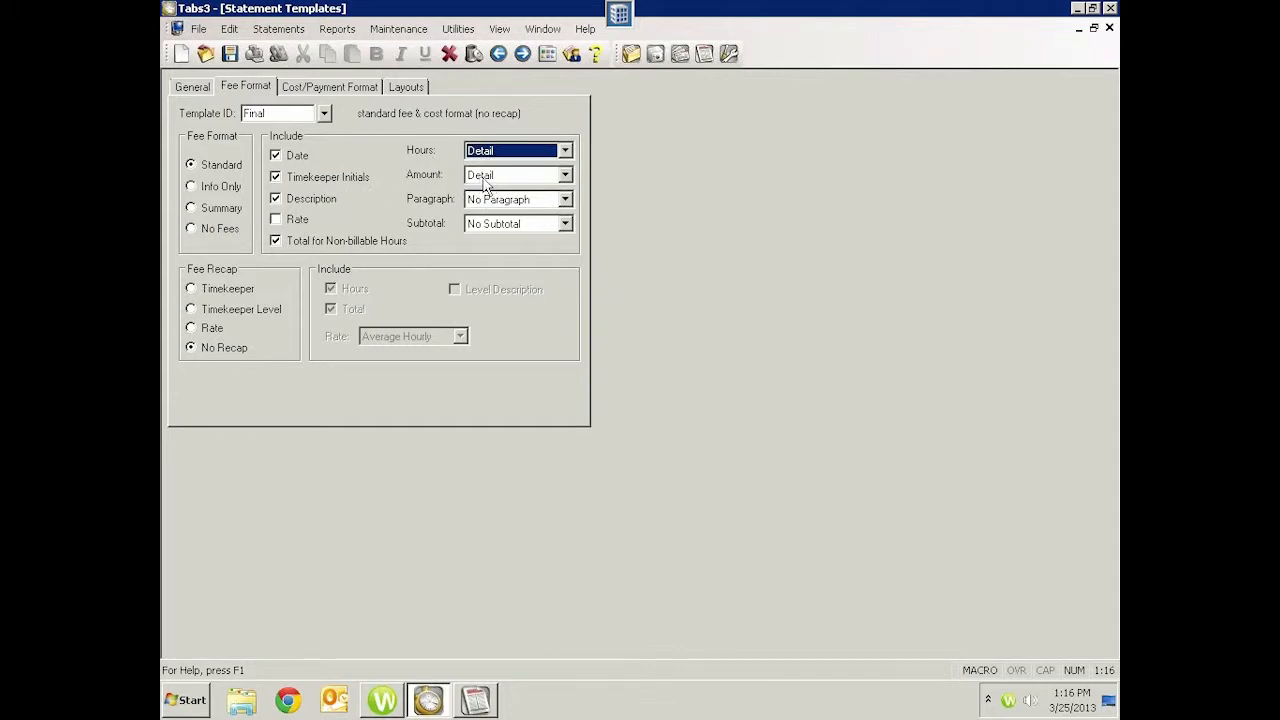
pyautogui.click(565, 176)
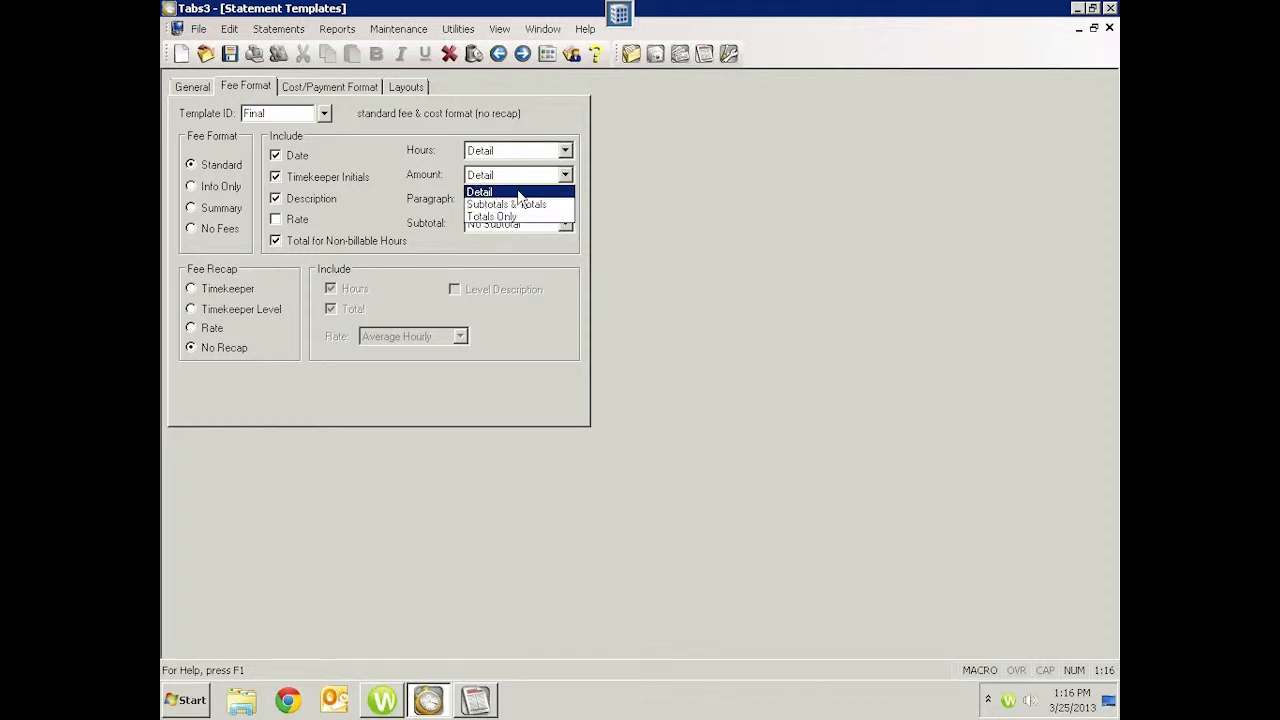
pyautogui.click(447, 208)
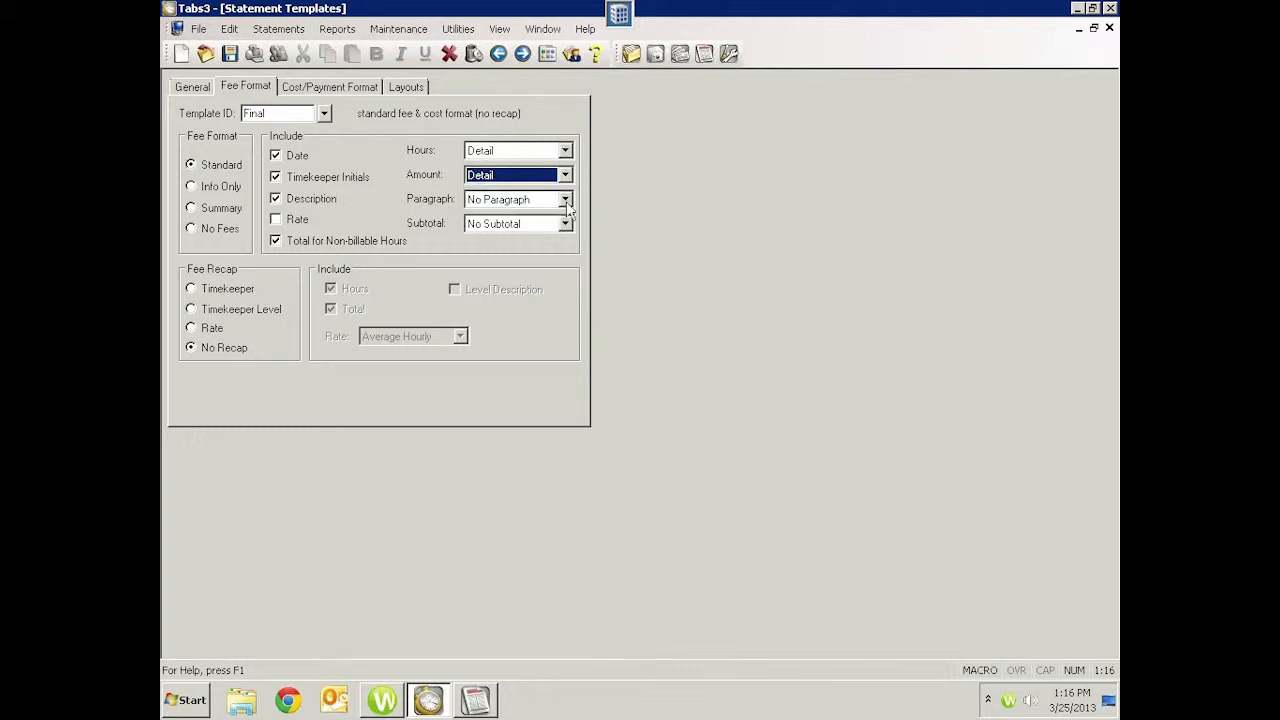
pyautogui.click(566, 201)
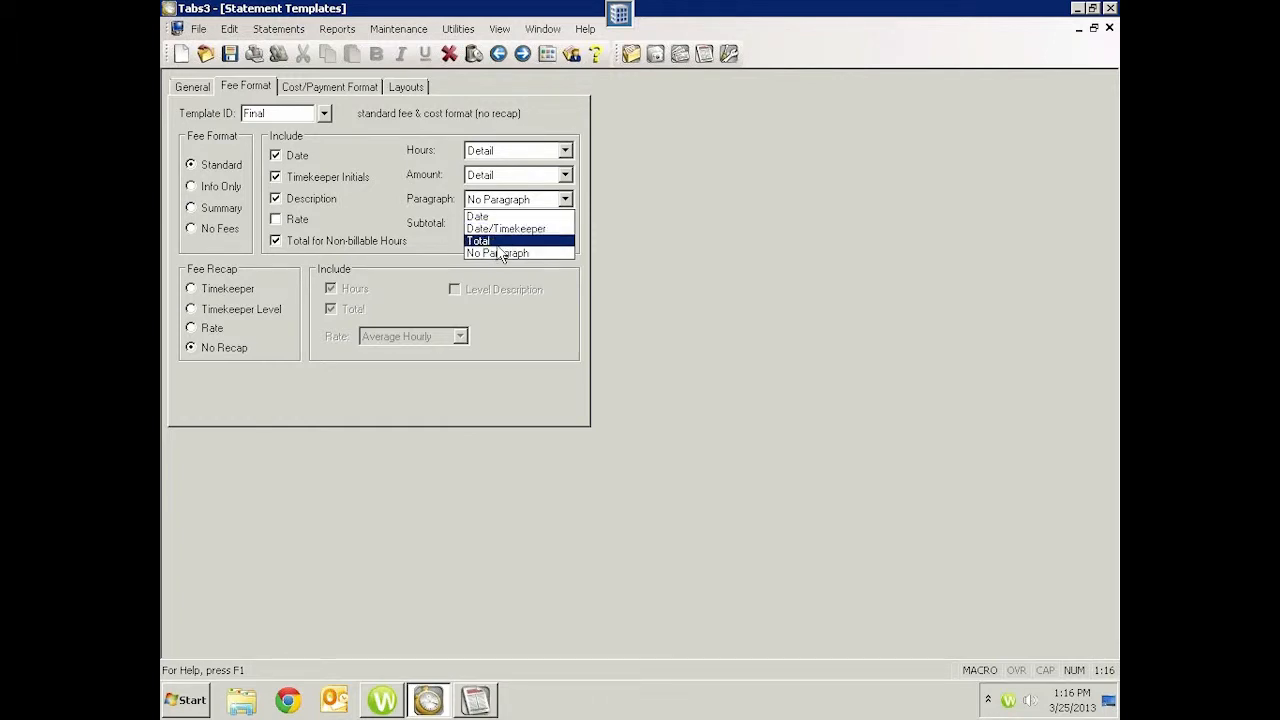
pyautogui.click(427, 239)
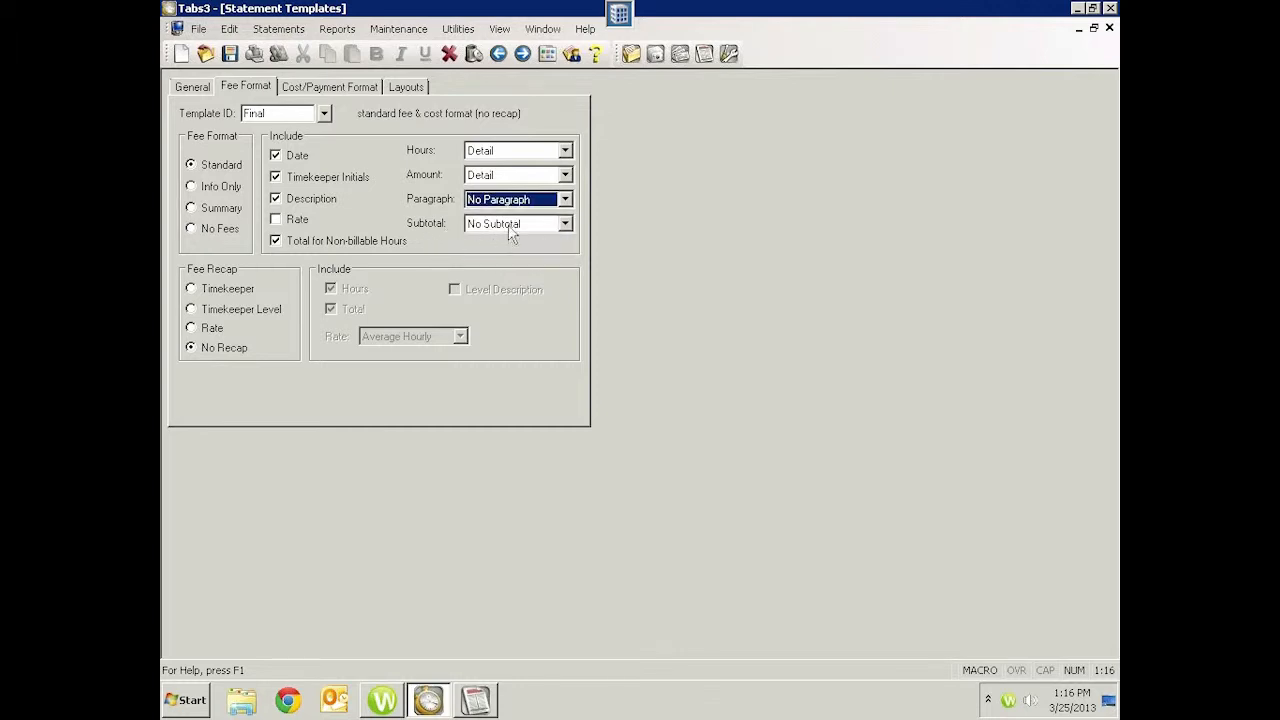
pyautogui.click(566, 226)
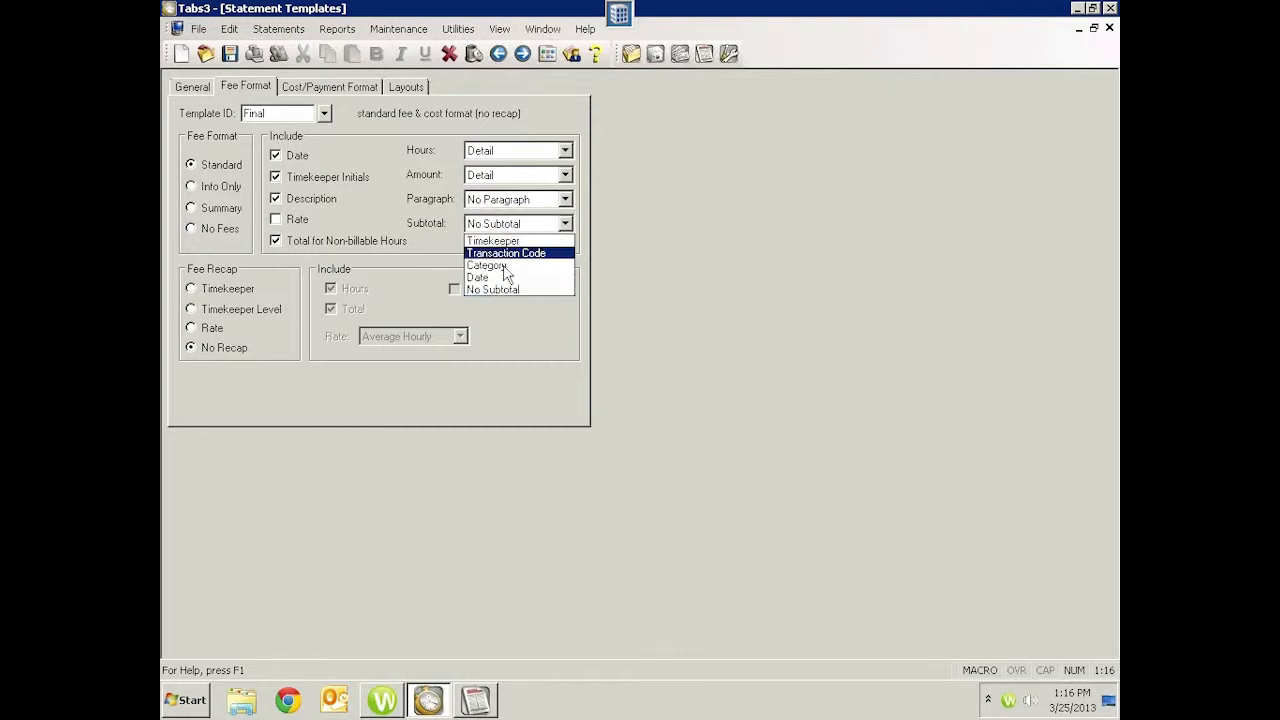
pyautogui.click(410, 266)
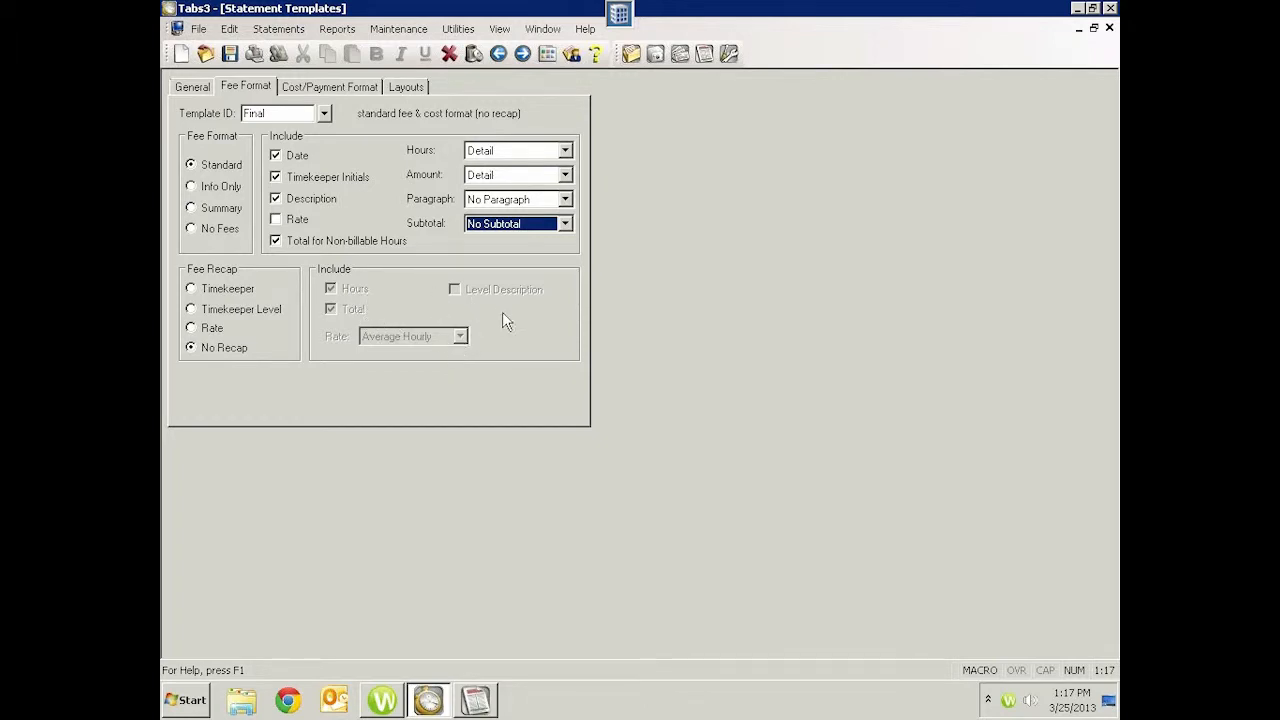
# Step: Set the Final template's fee recap to Timekeeper
pyautogui.click(191, 289)
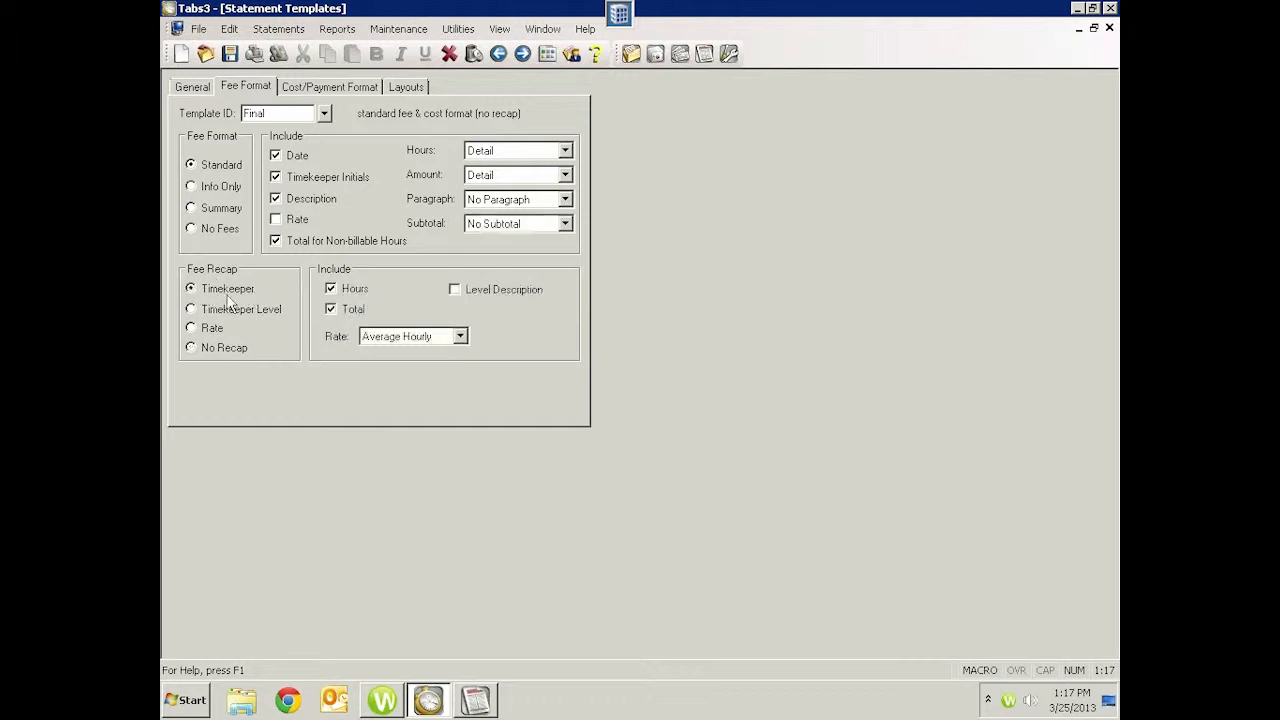
# Step: Check the available rate choices for the Final template's fee recap, and set the fee recap to No Recap
pyautogui.click(460, 337)
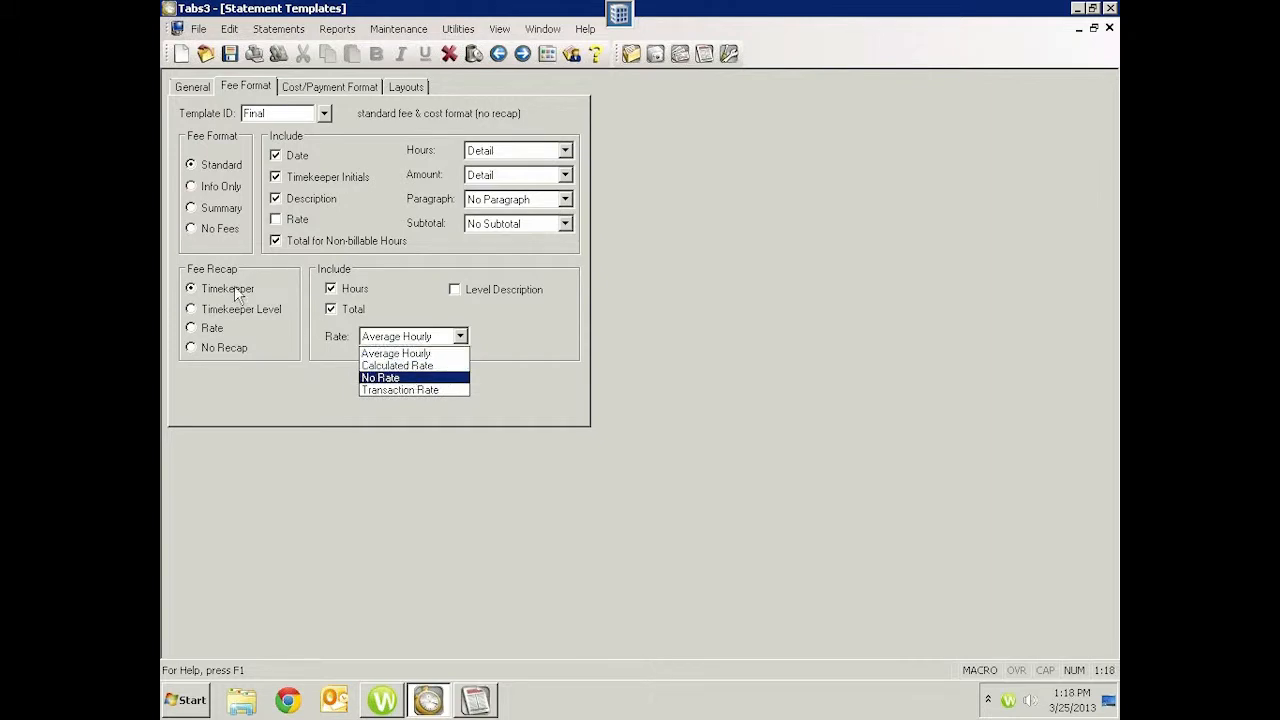
pyautogui.click(197, 350)
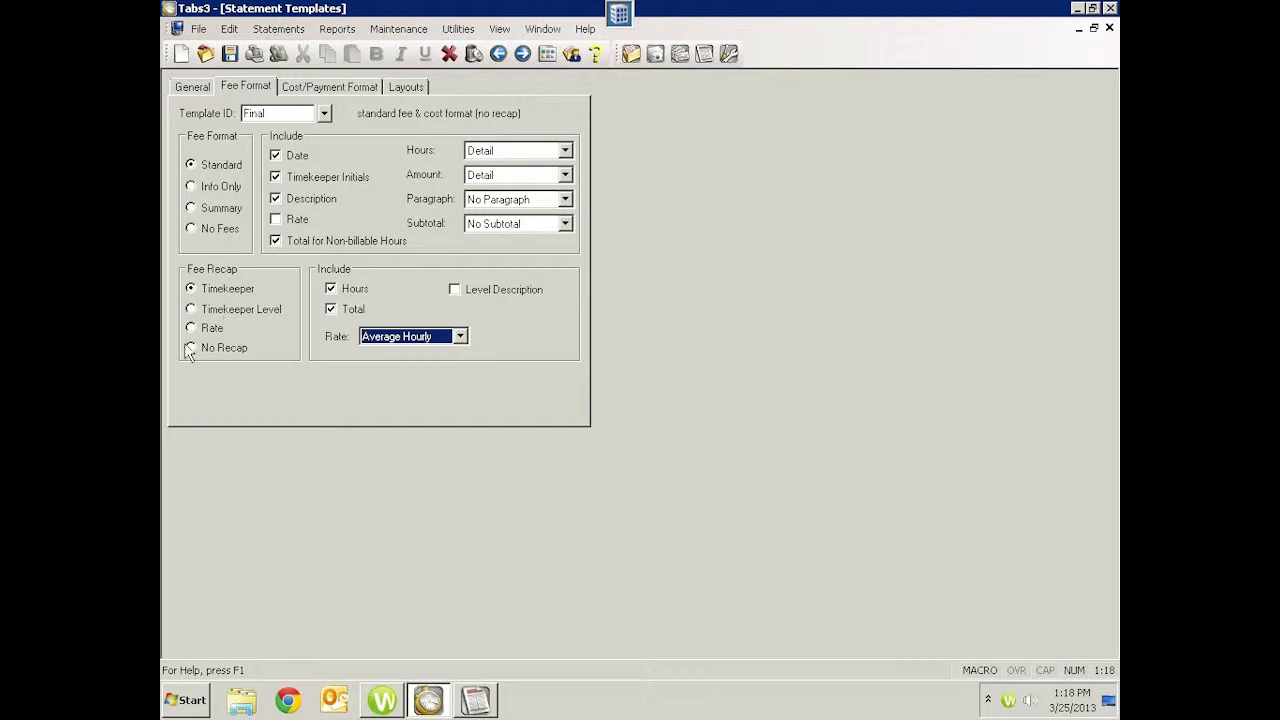
pyautogui.click(195, 348)
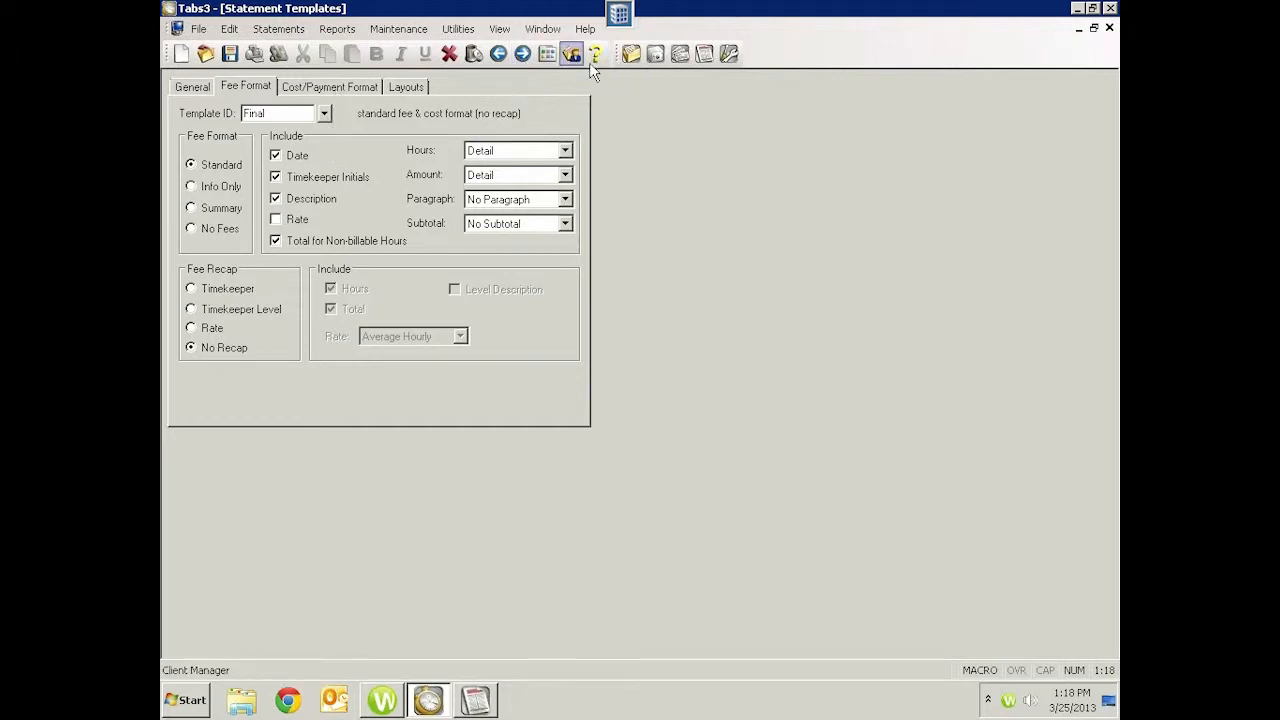
# Step: Review the Final template's cost and payment formats and its page layouts, and return to its general options
pyautogui.click(309, 88)
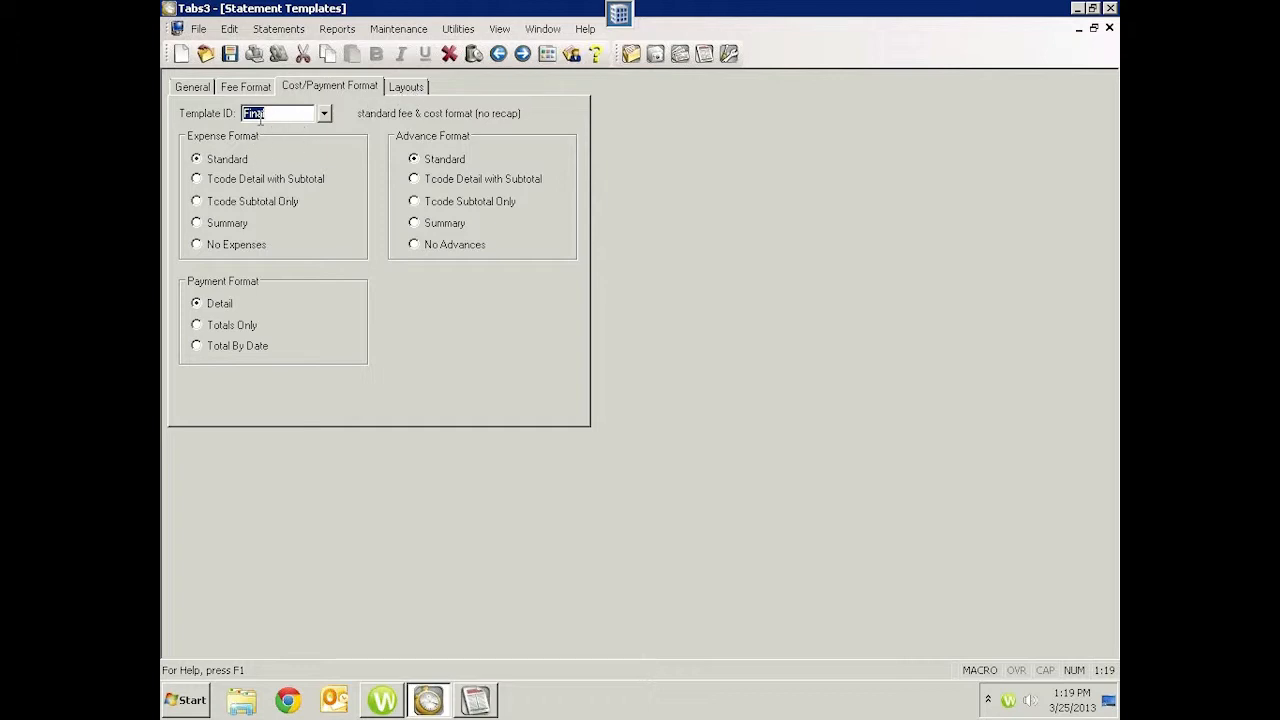
pyautogui.click(408, 89)
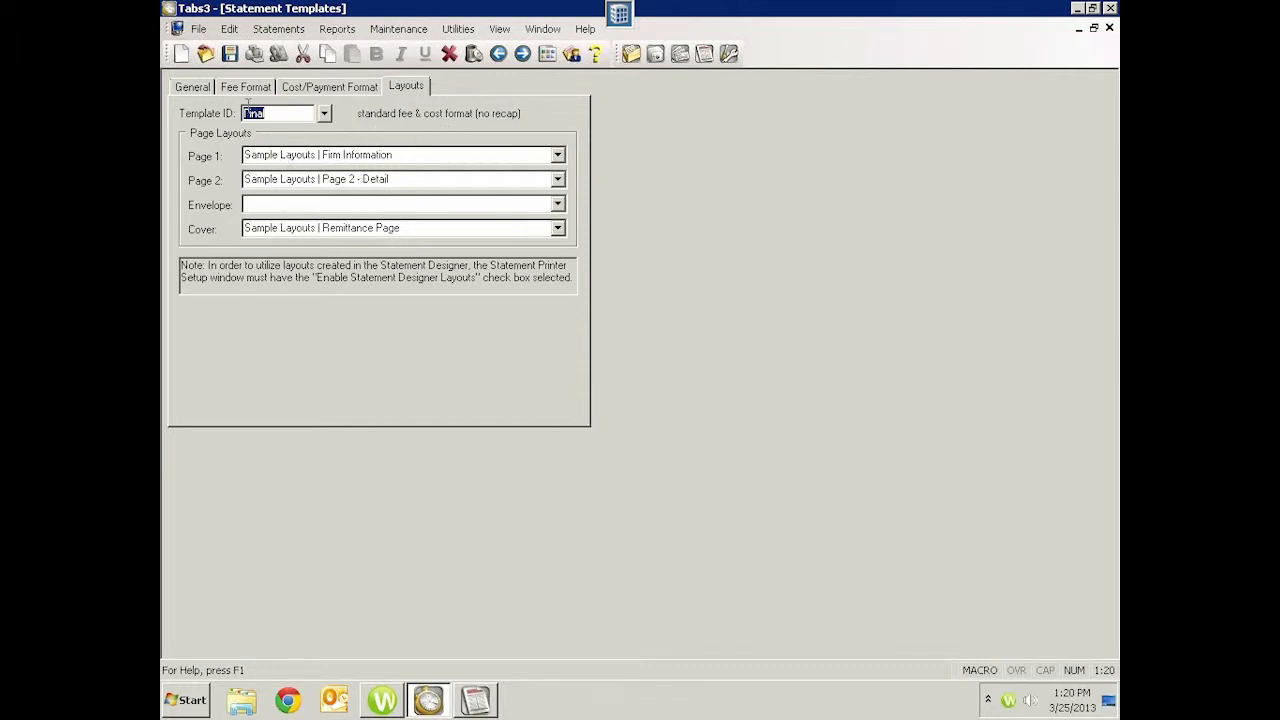
pyautogui.click(193, 86)
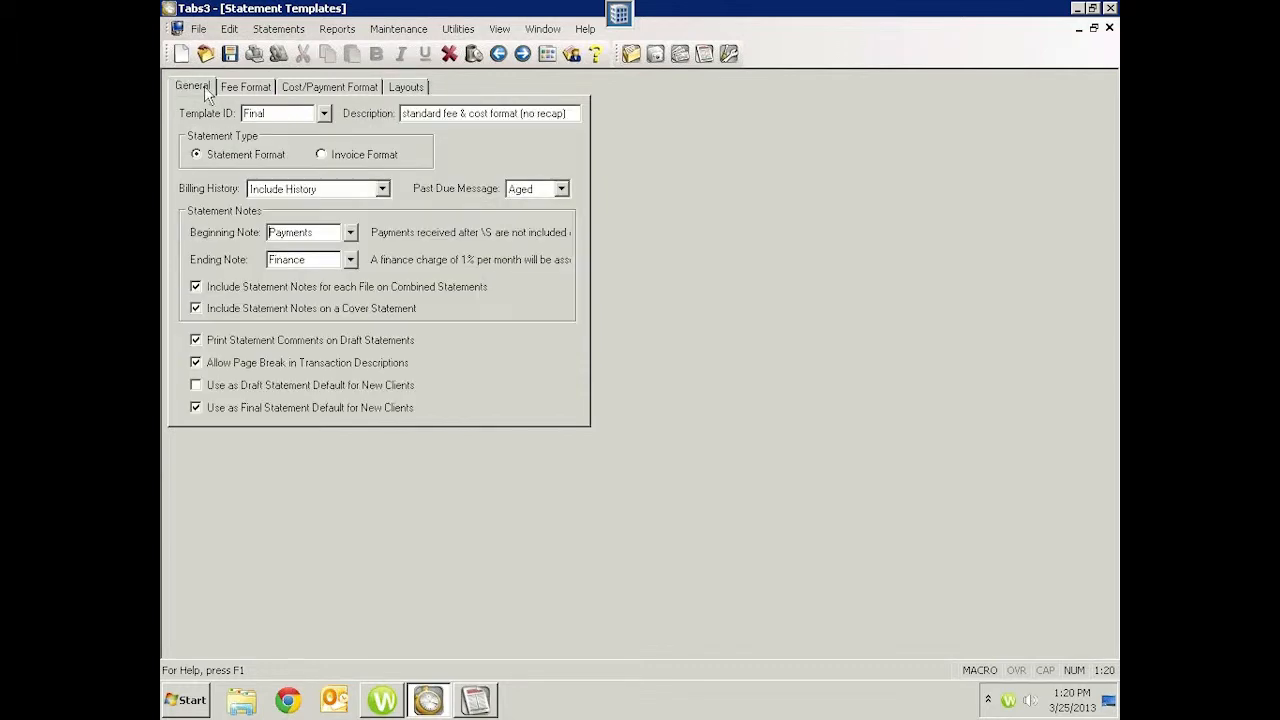
# Step: Load the Contngcy statement template, review its fee format, and return to its general options
pyautogui.click(324, 114)
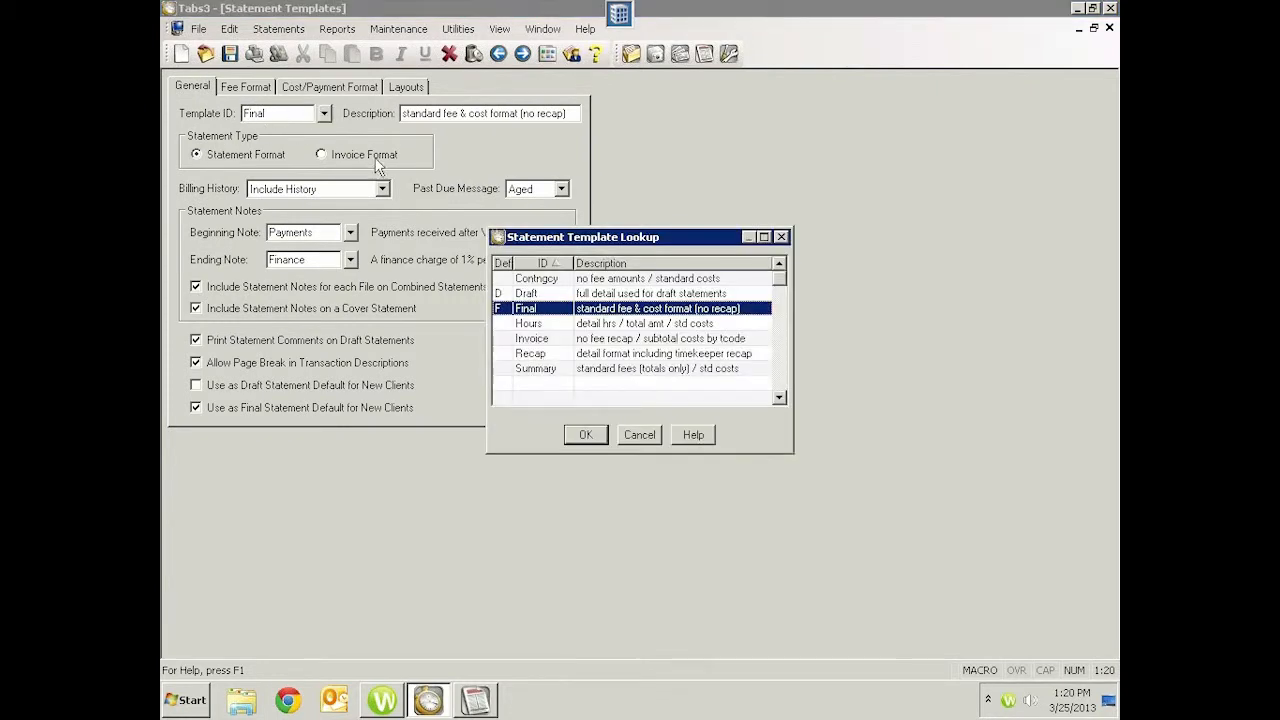
pyautogui.click(600, 281)
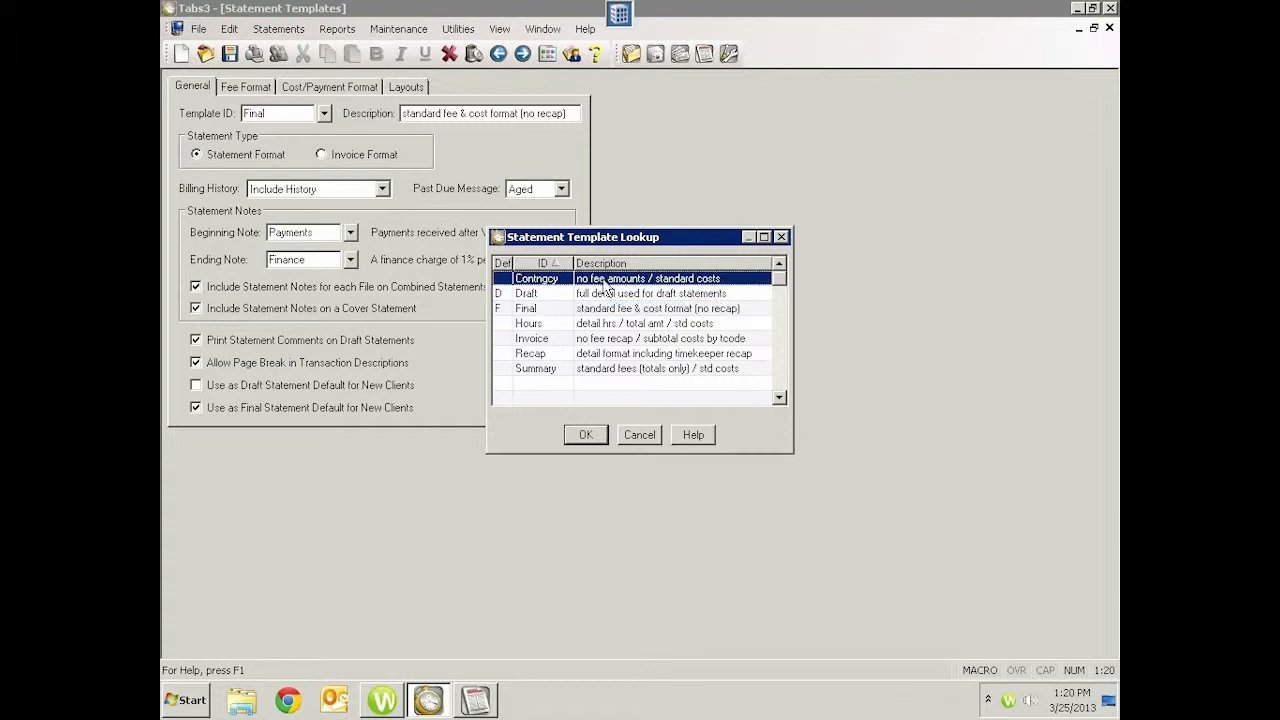
pyautogui.click(568, 436)
pyautogui.click(245, 86)
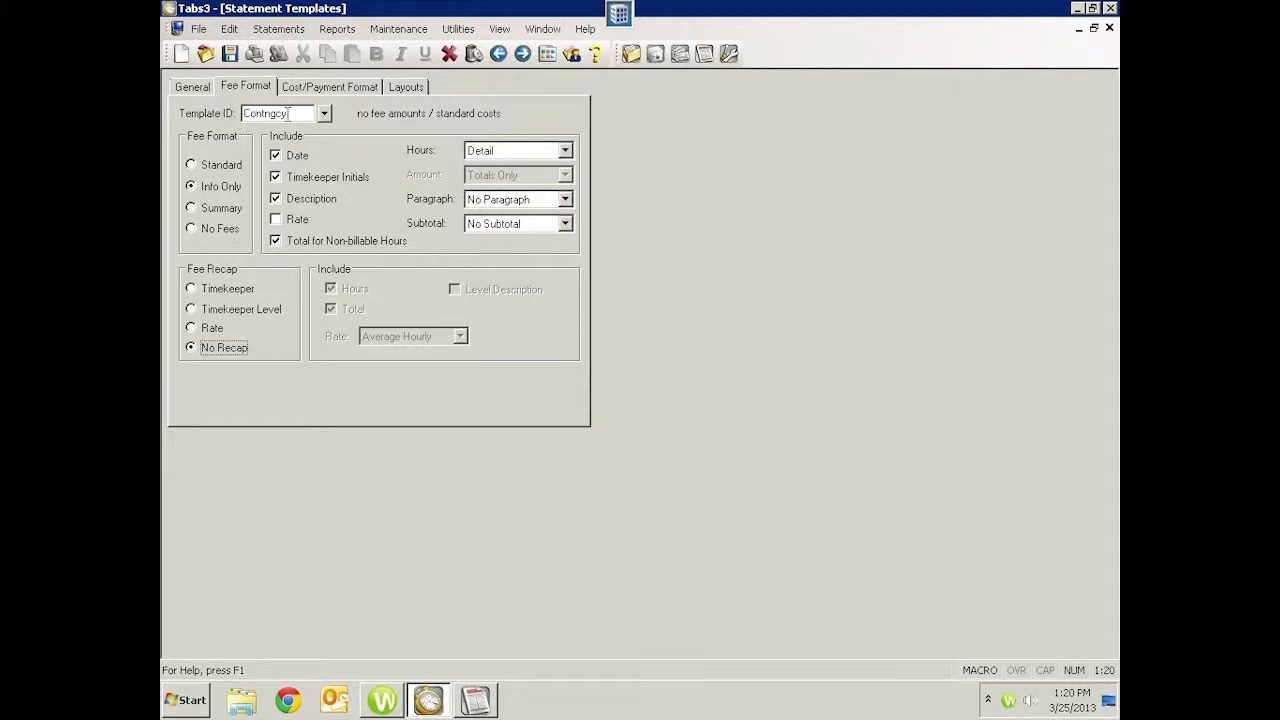
pyautogui.click(194, 89)
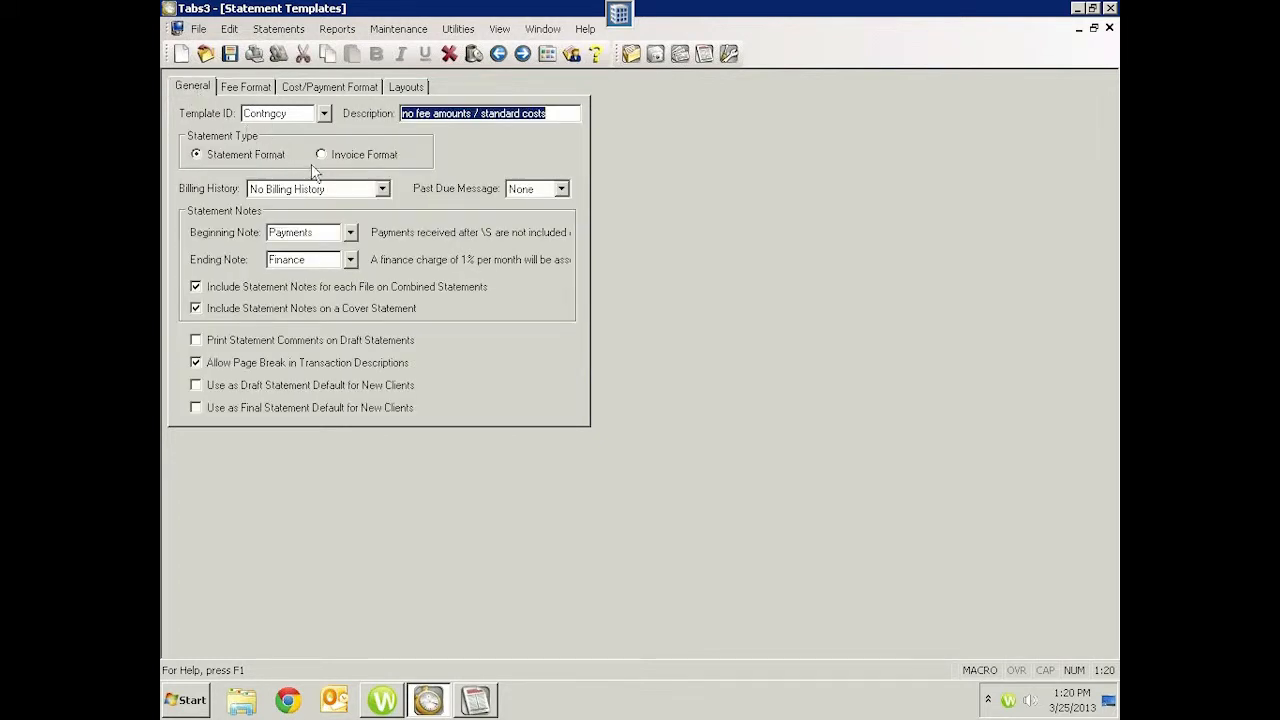
# Step: Start a new statement template based on Contngcy by changing the template ID to Cont2
pyautogui.click(292, 114)
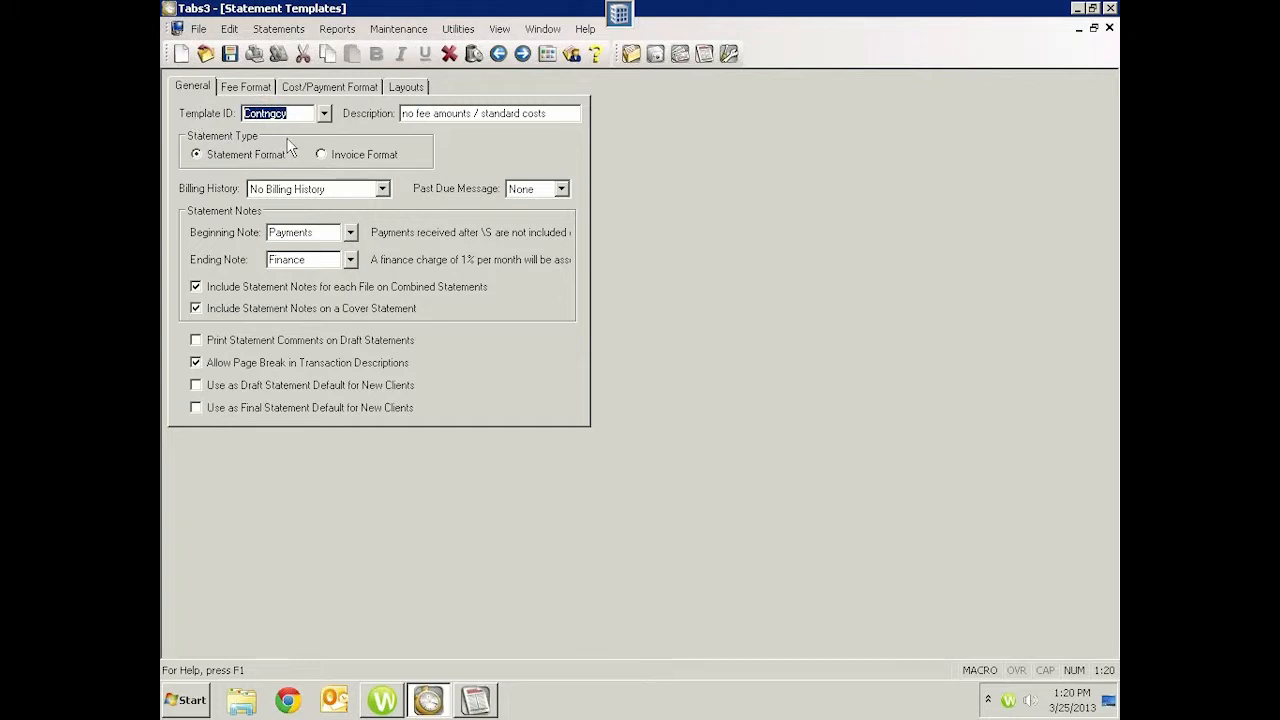
pyautogui.write('Cont')
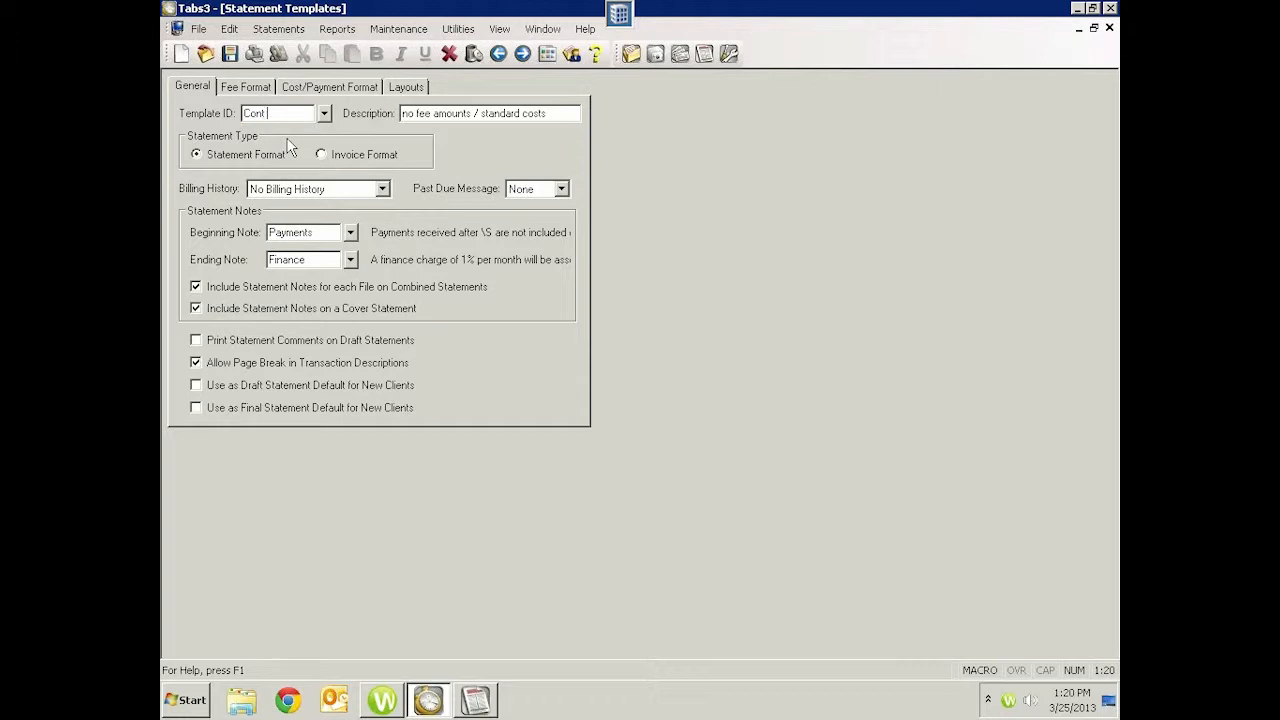
pyautogui.write('2')
pyautogui.press('Tab')
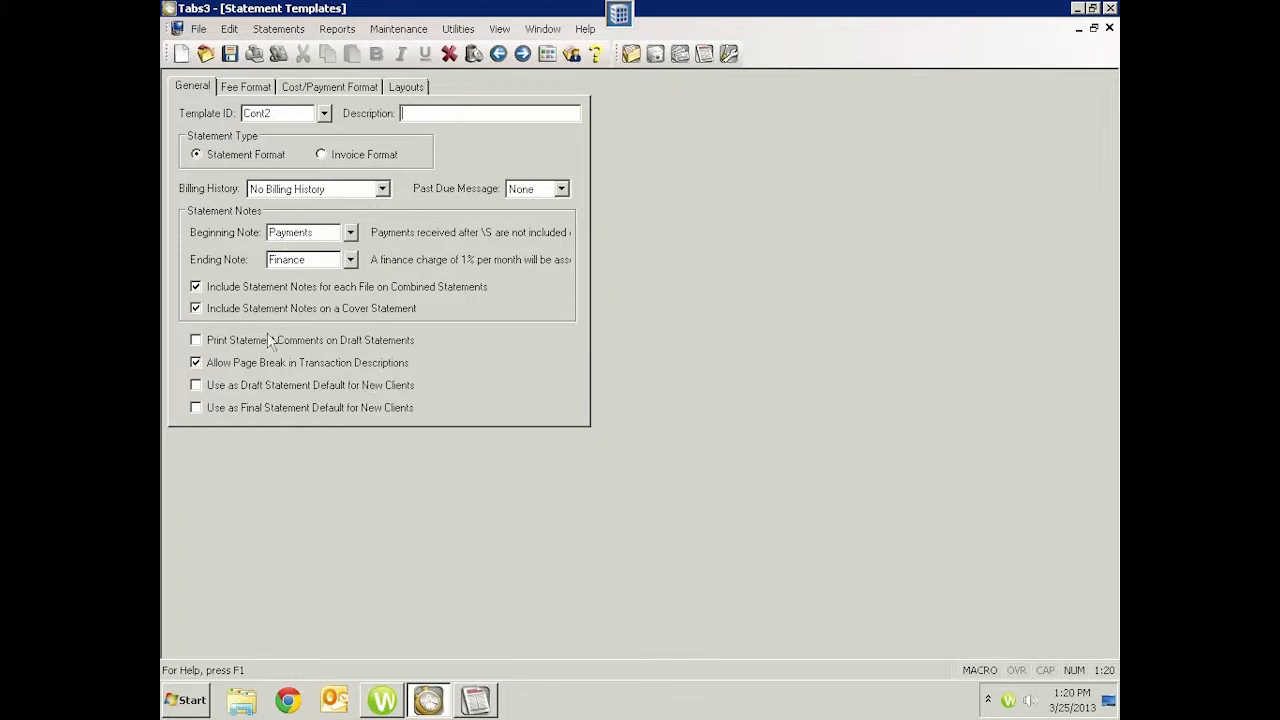
# Step: Exclude timekeeper initials from the Cont2 template's fee format and return to its general options
pyautogui.click(250, 89)
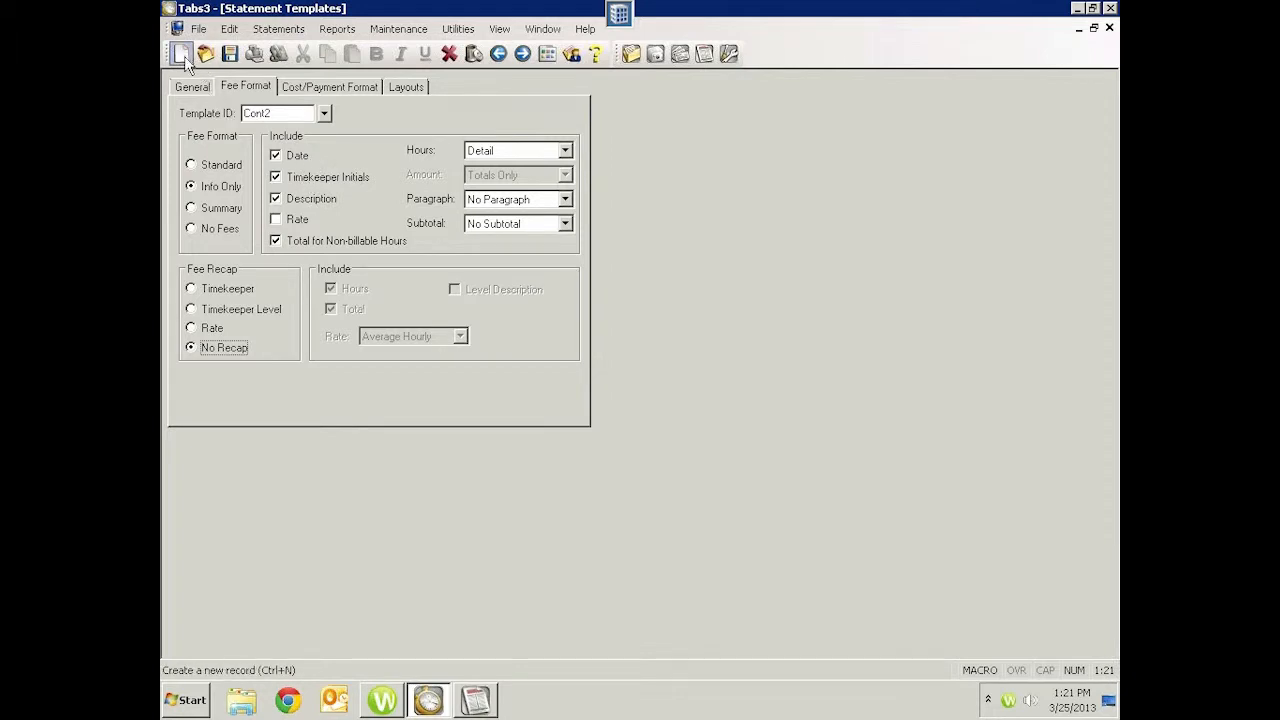
pyautogui.click(189, 87)
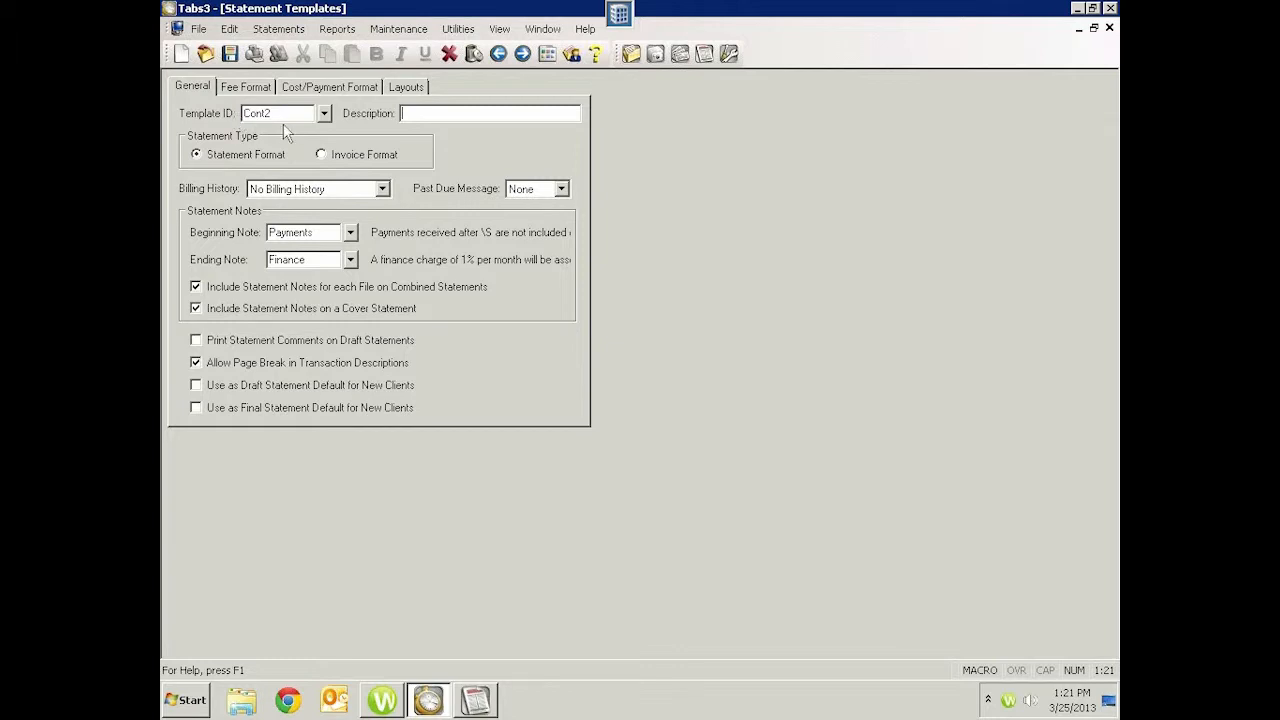
pyautogui.moveTo(275, 113); pyautogui.dragTo(185, 113)
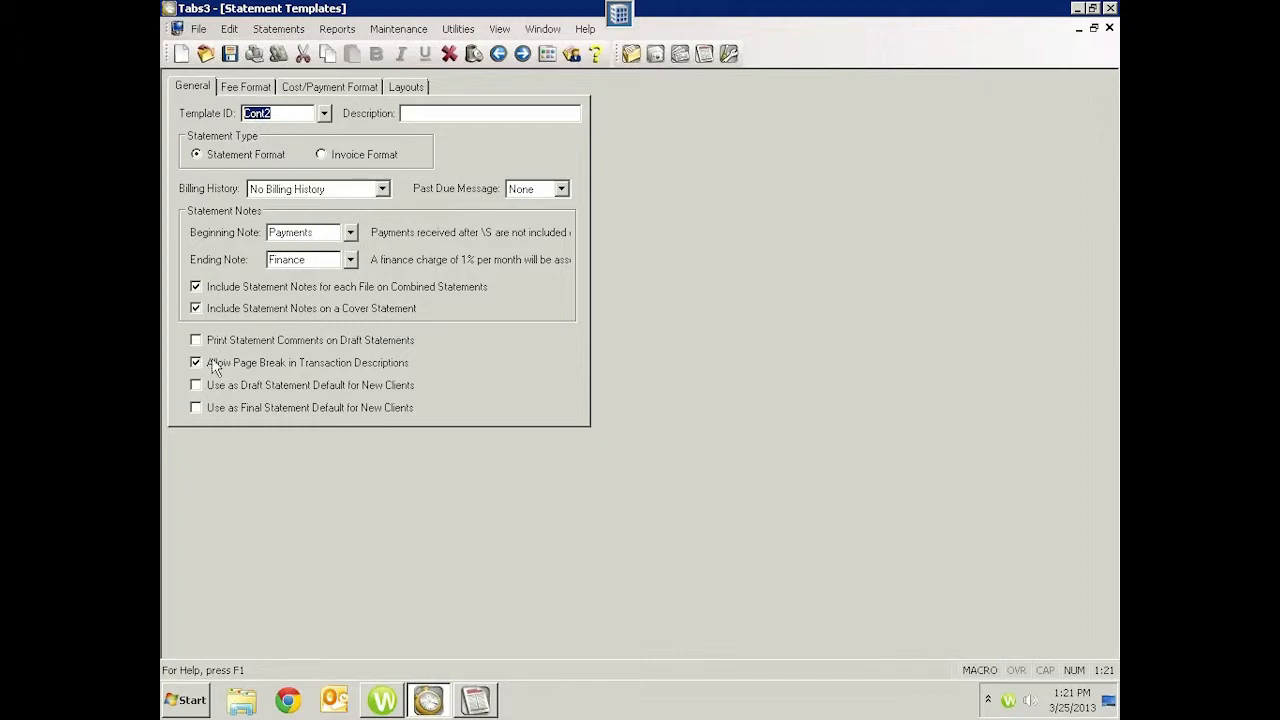
pyautogui.click(243, 88)
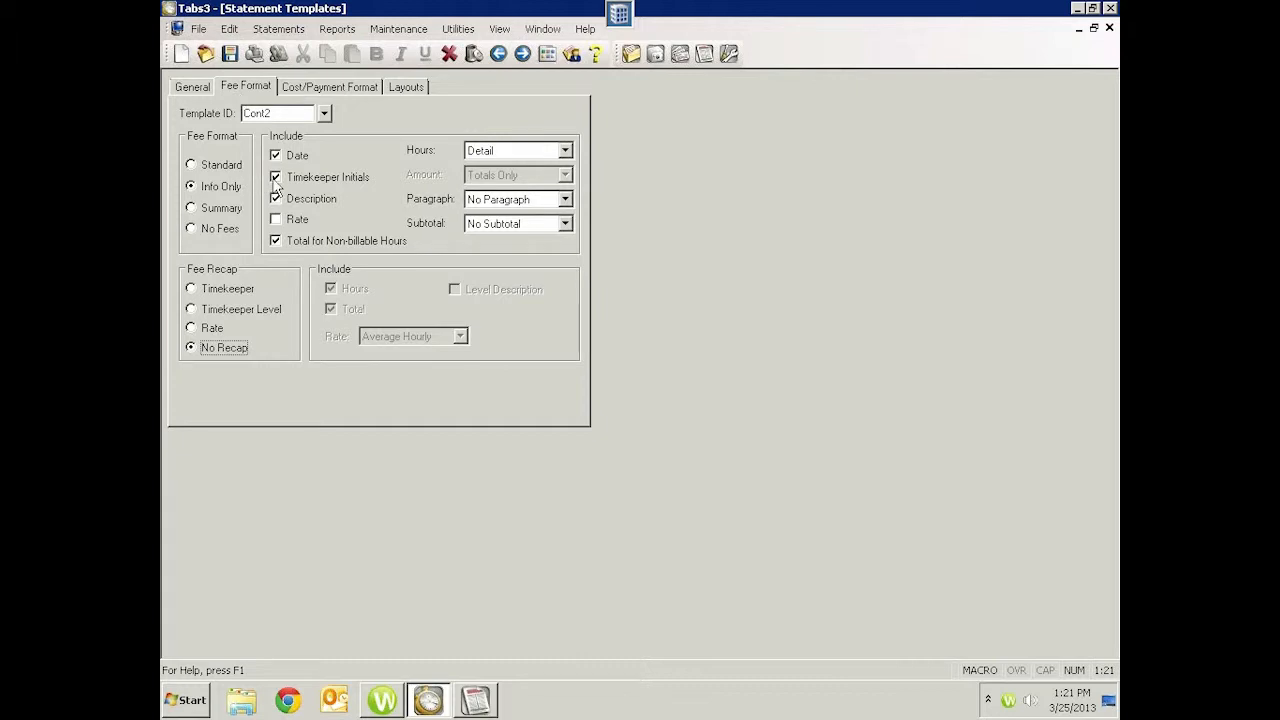
pyautogui.click(276, 177)
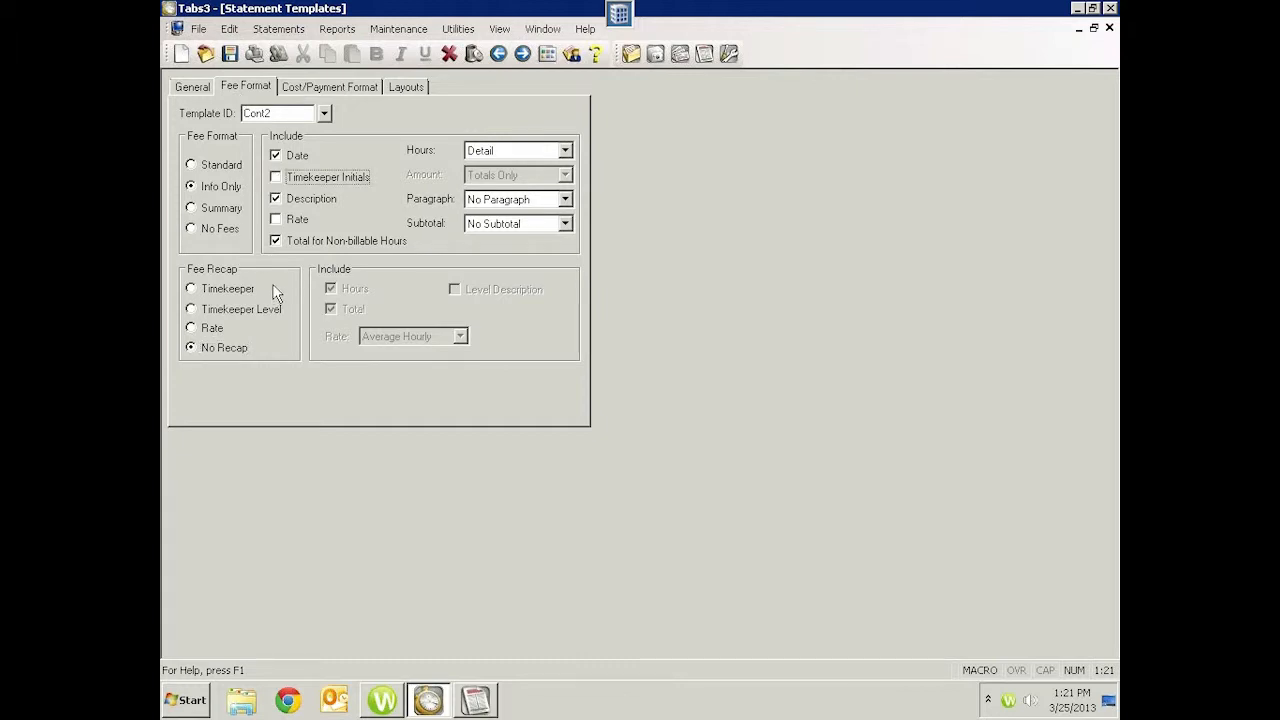
pyautogui.click(205, 86)
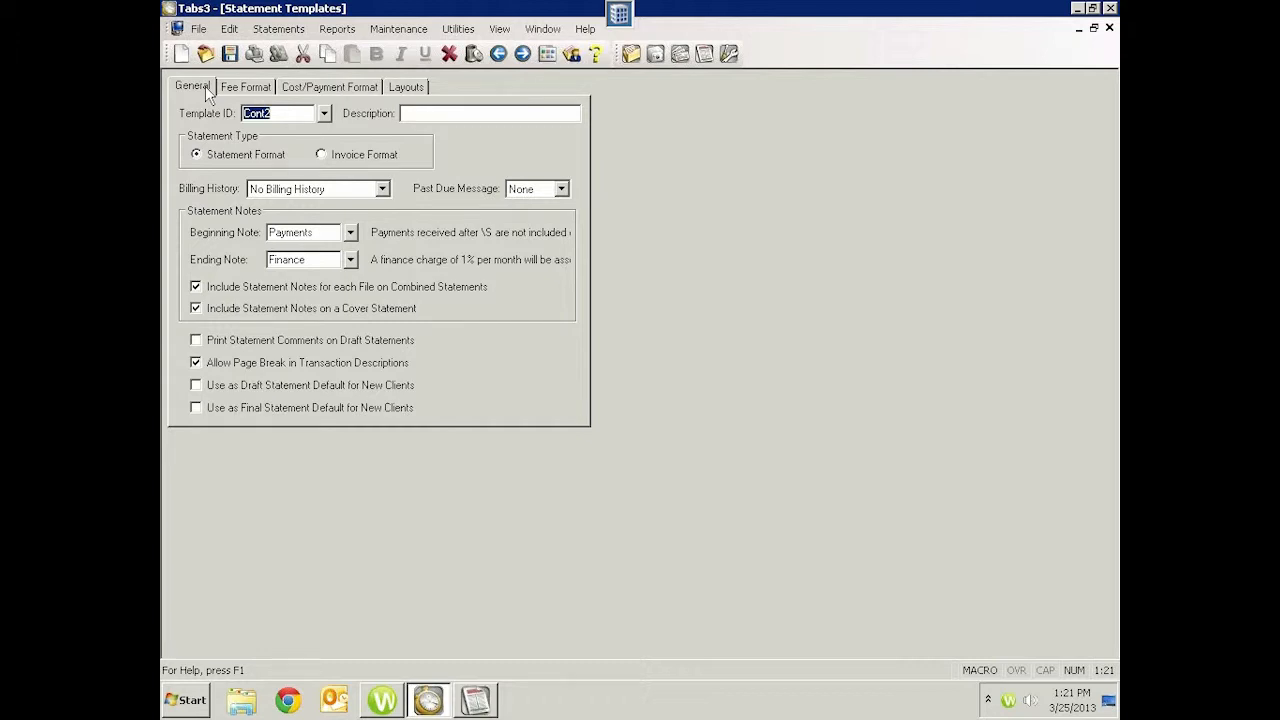
# Step: Close the statement templates without saving the Cont2 changes
pyautogui.click(1109, 28)
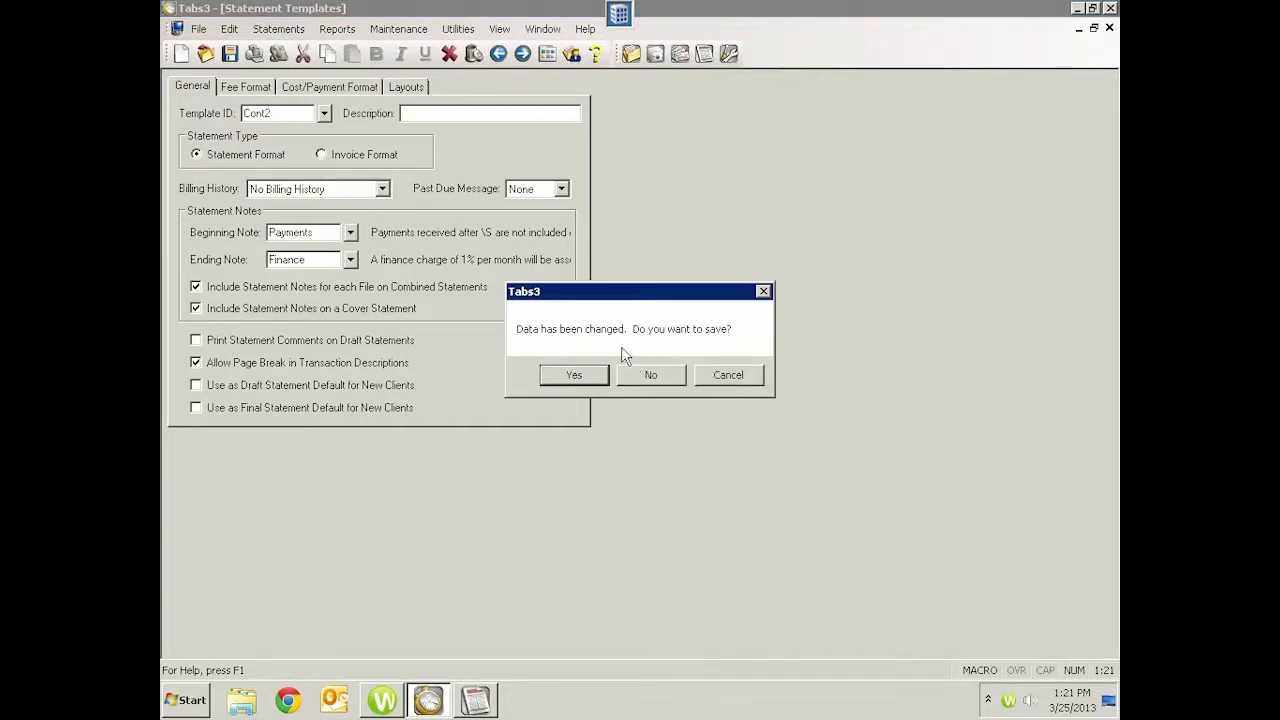
pyautogui.click(651, 376)
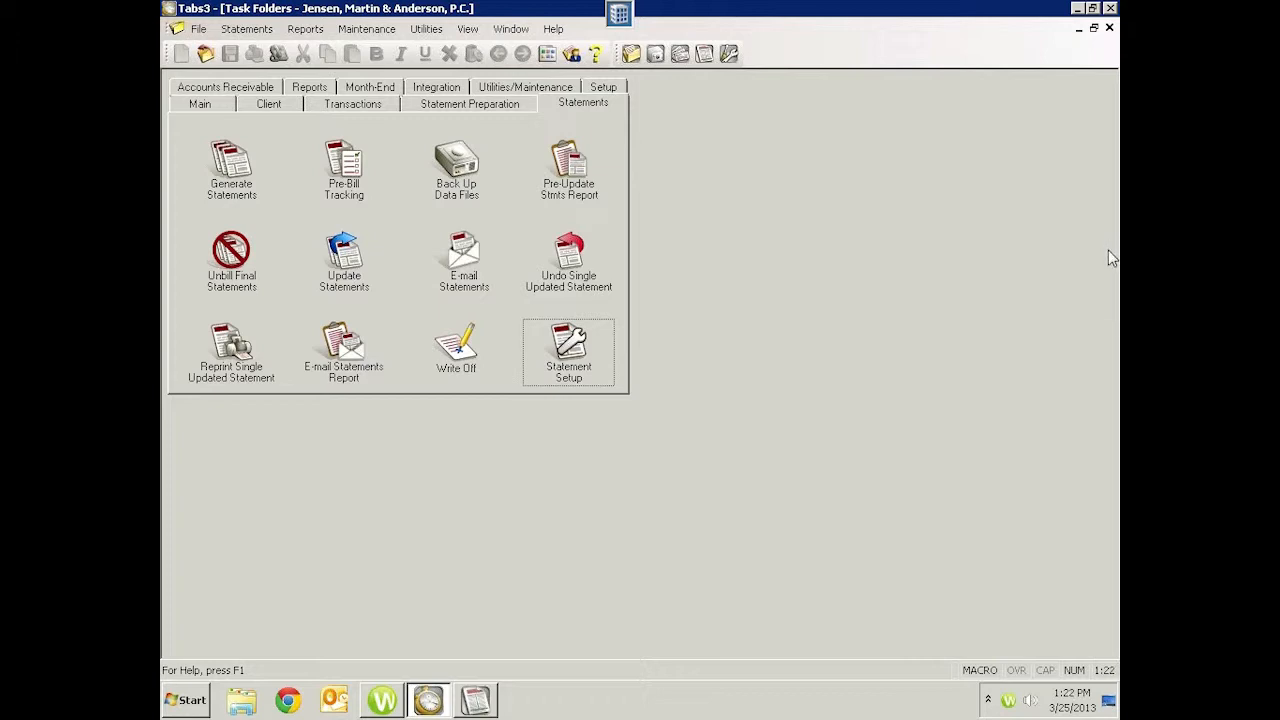
# Step: Switch to GLS, close the open window, and preview the detail income statement for November
pyautogui.click(486, 704)
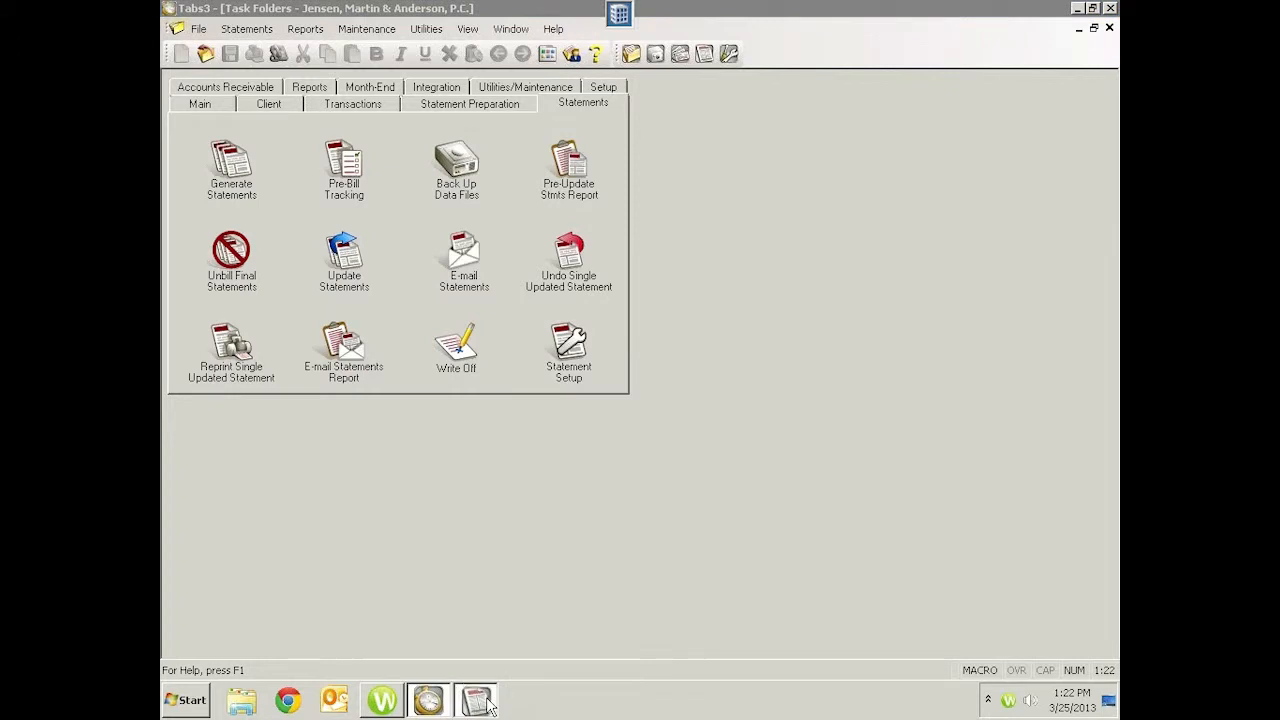
pyautogui.click(600, 139)
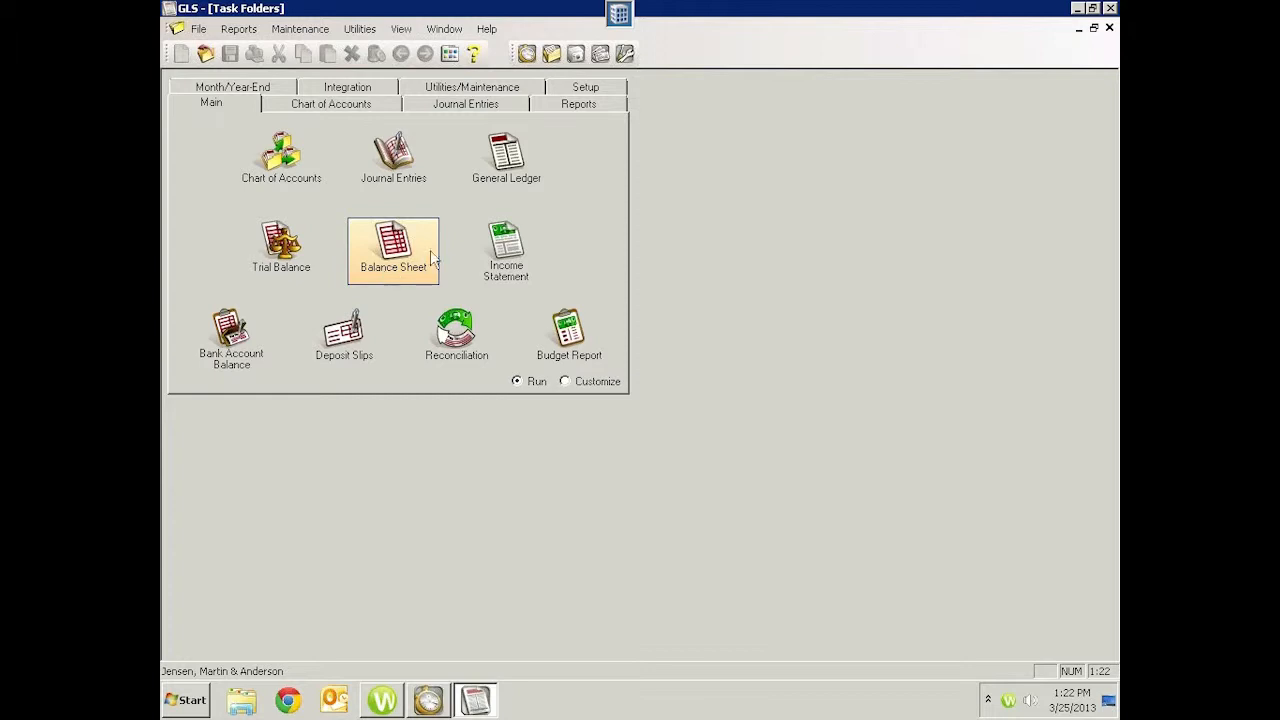
pyautogui.click(503, 250)
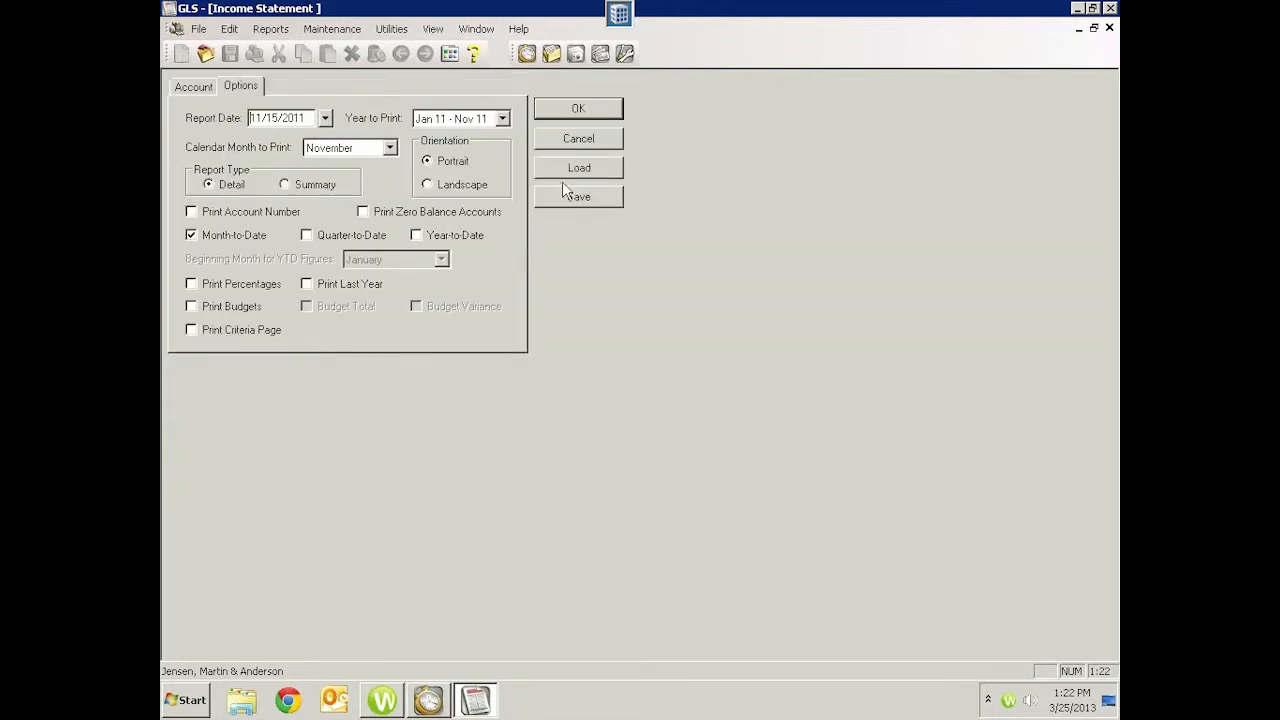
pyautogui.click(570, 114)
pyautogui.click(682, 432)
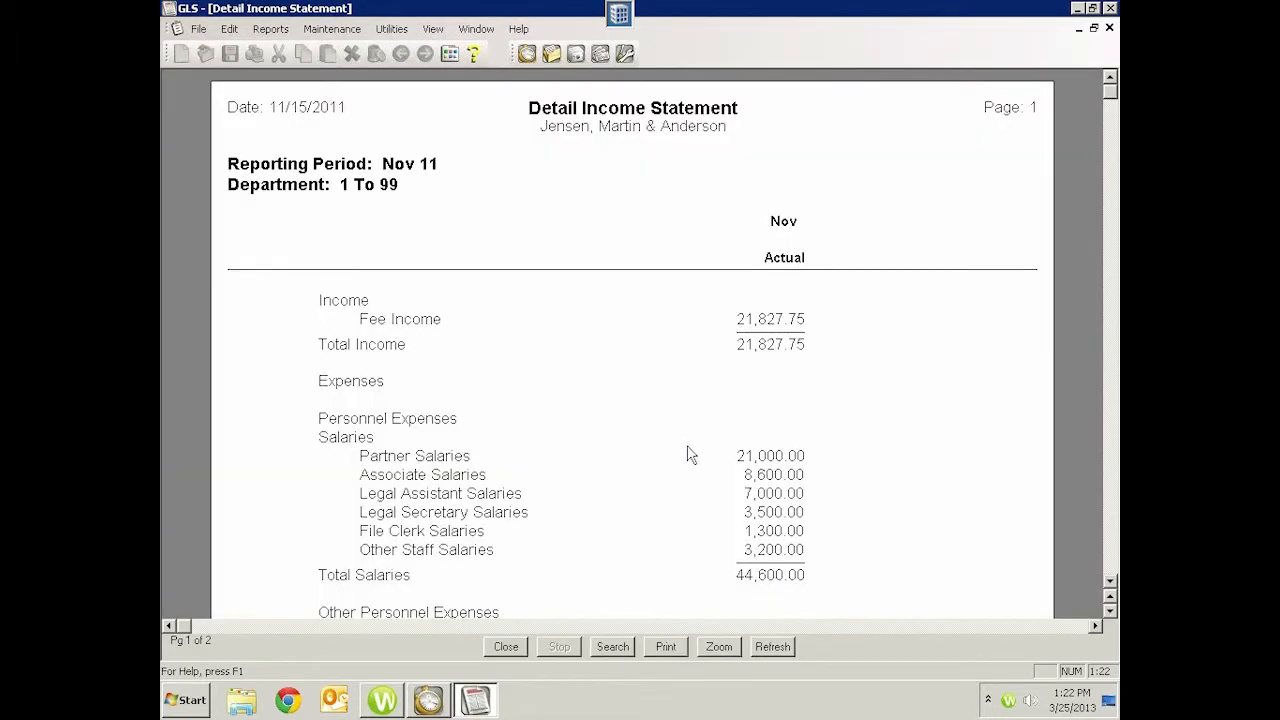
# Step: Examine the income, personnel and administrative expenses and net profit in the detail income statement, and close the report
pyautogui.scroll(-2, 686, 450)
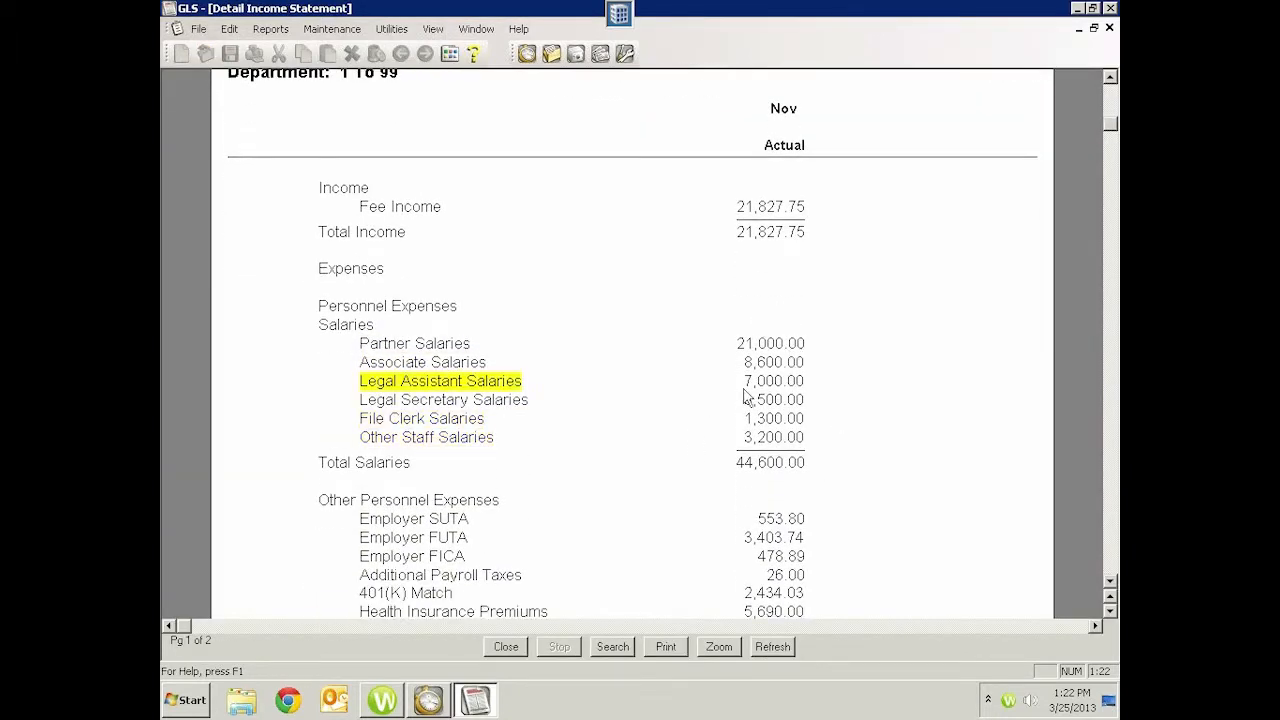
pyautogui.scroll(-3, 826, 482)
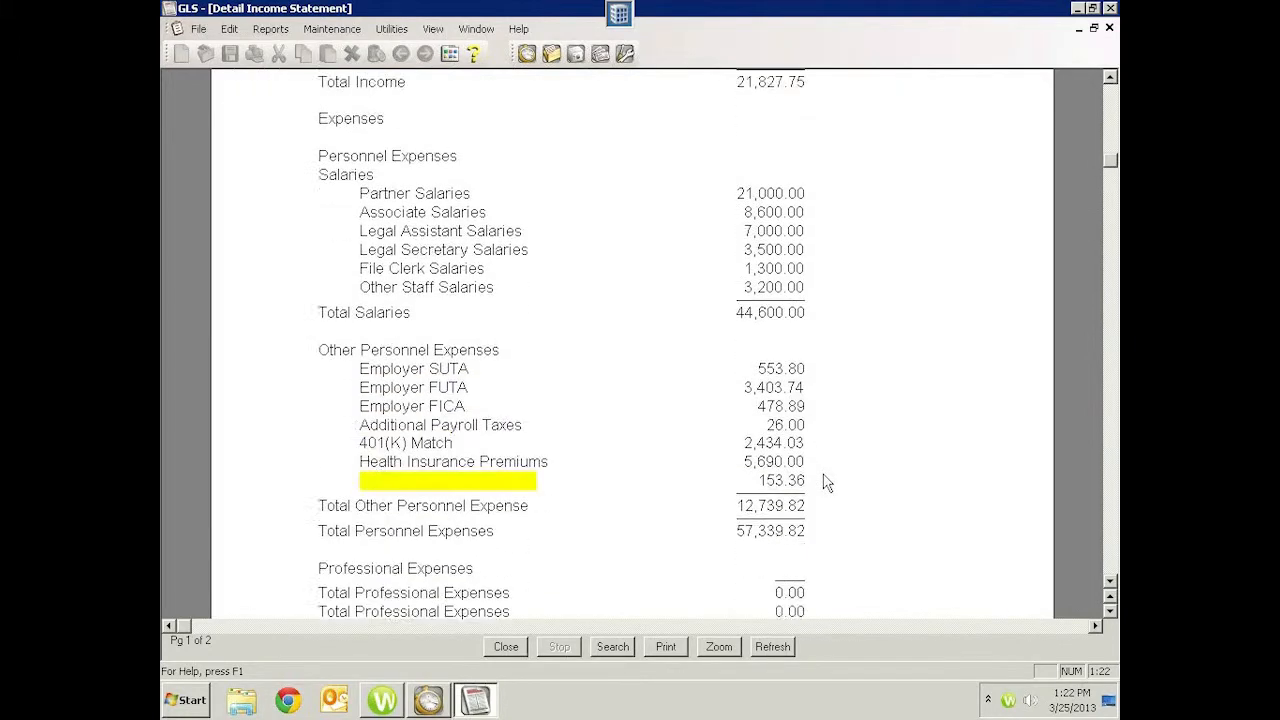
pyautogui.scroll(-9, 826, 482)
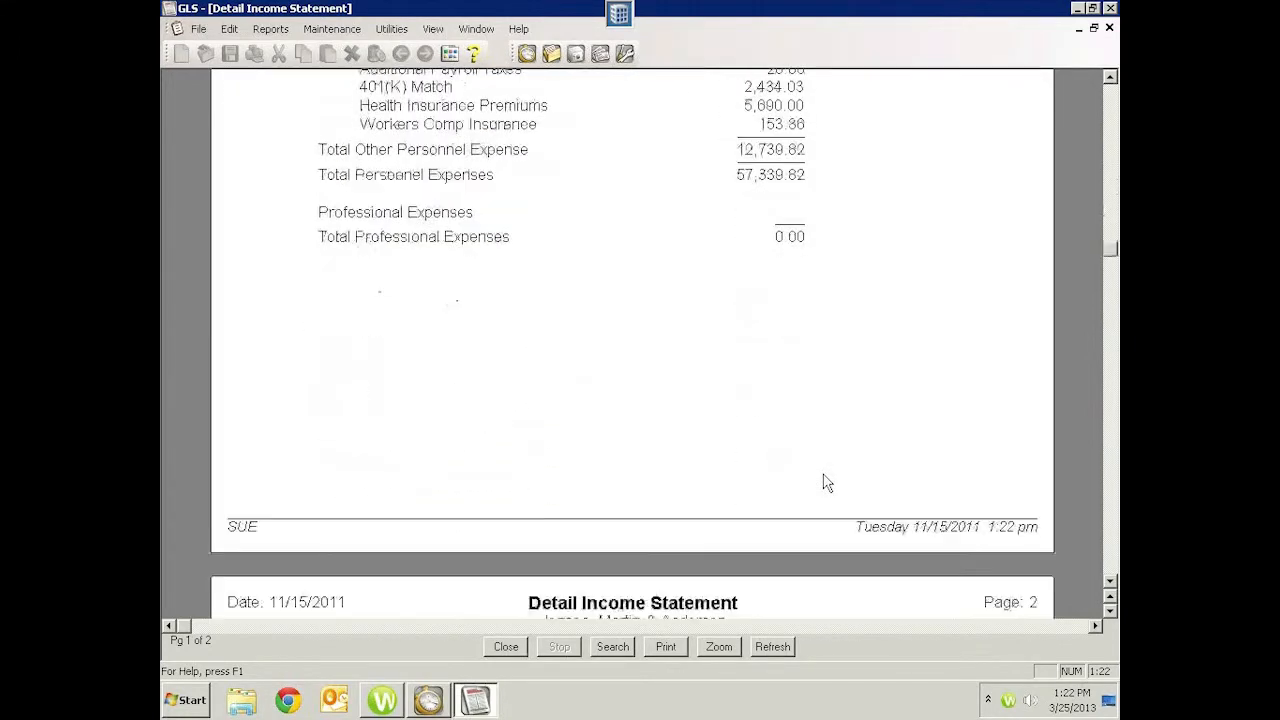
pyautogui.scroll(-8, 826, 482)
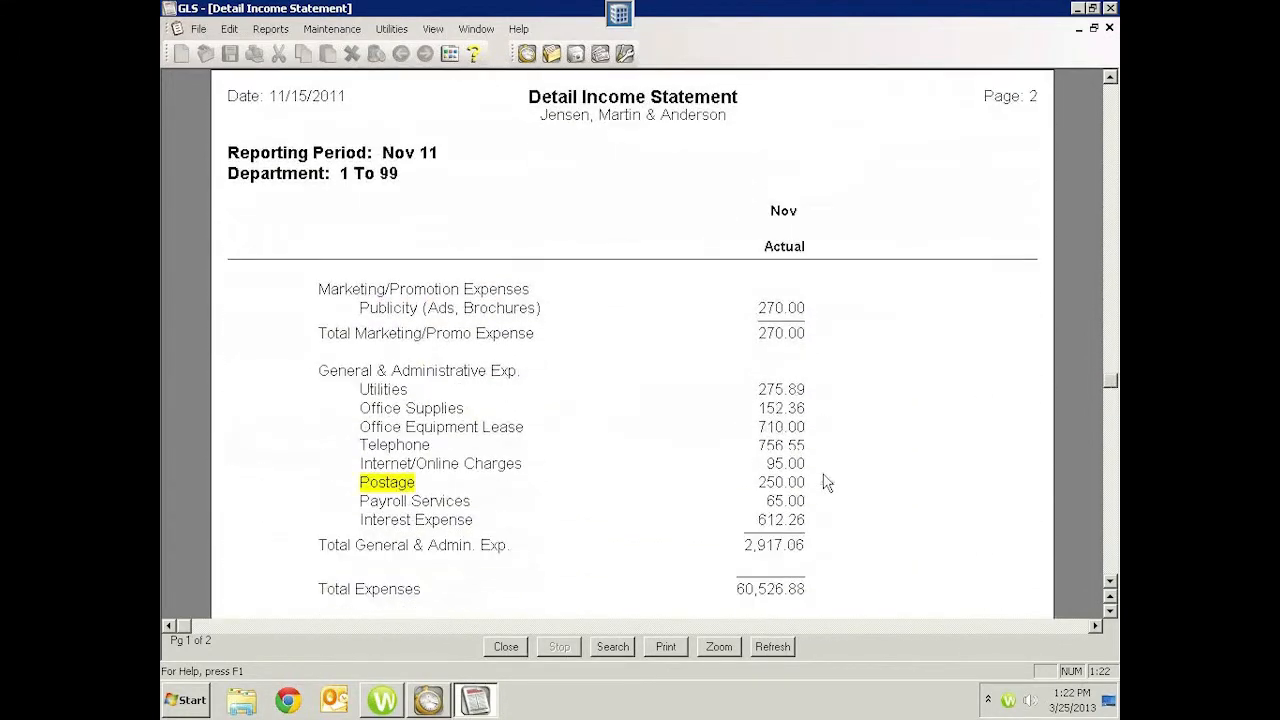
pyautogui.scroll(-2, 826, 482)
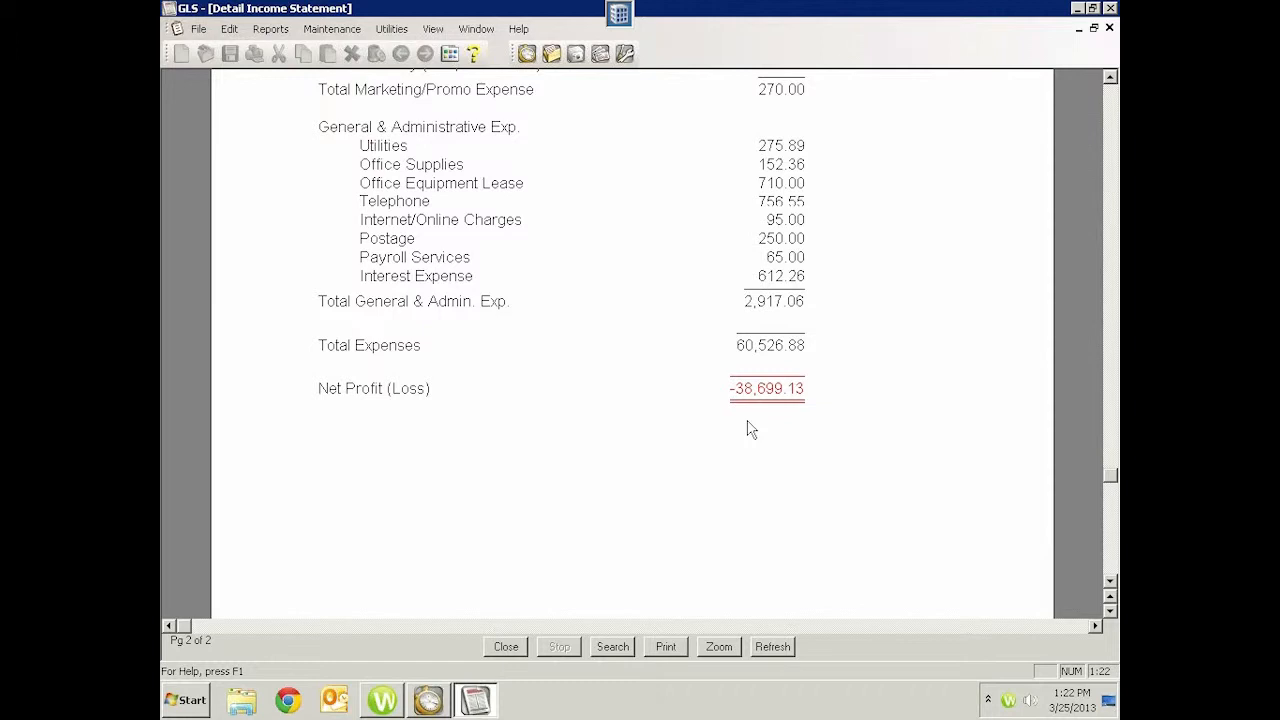
pyautogui.click(1112, 118)
pyautogui.click(1112, 118)
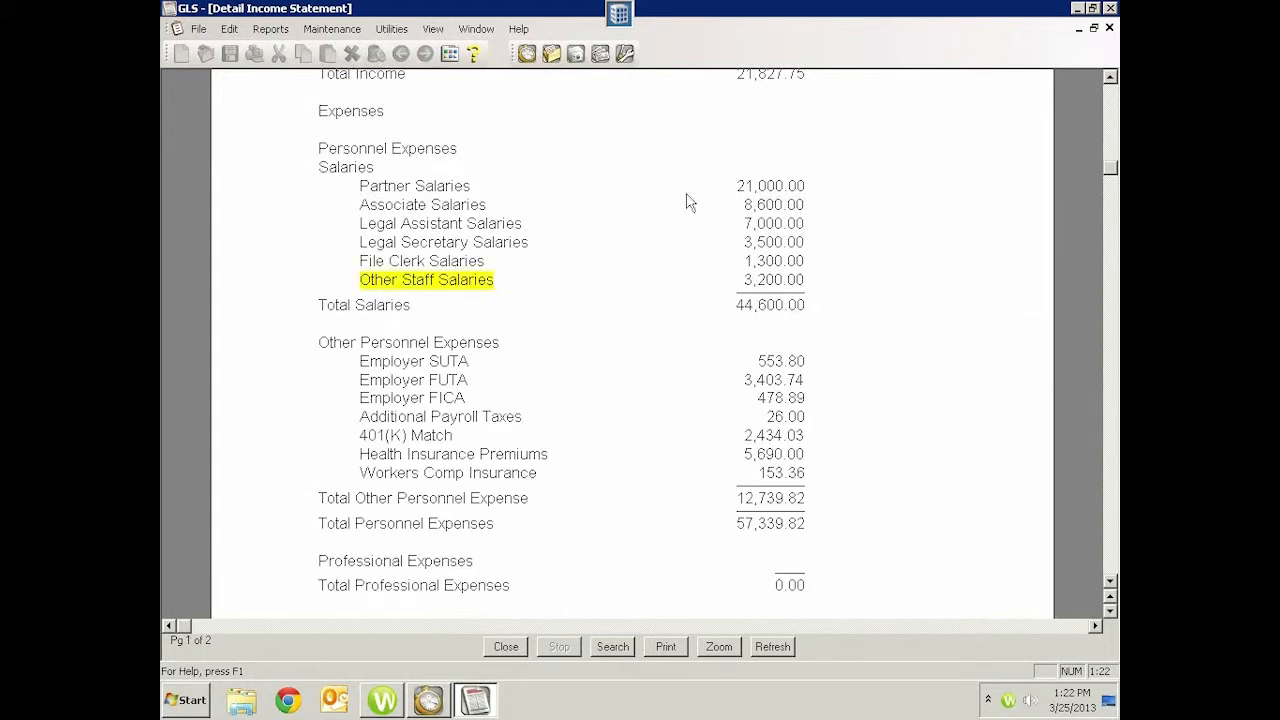
pyautogui.scroll(5, 757, 186)
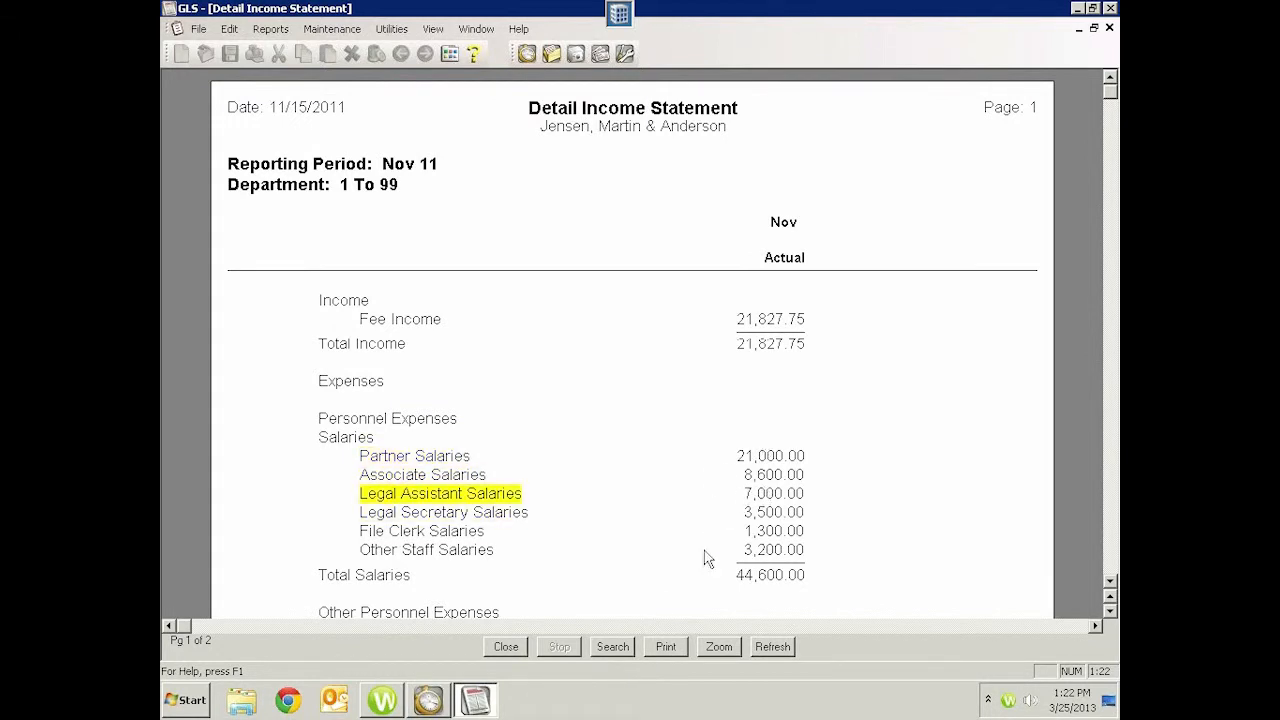
pyautogui.click(508, 647)
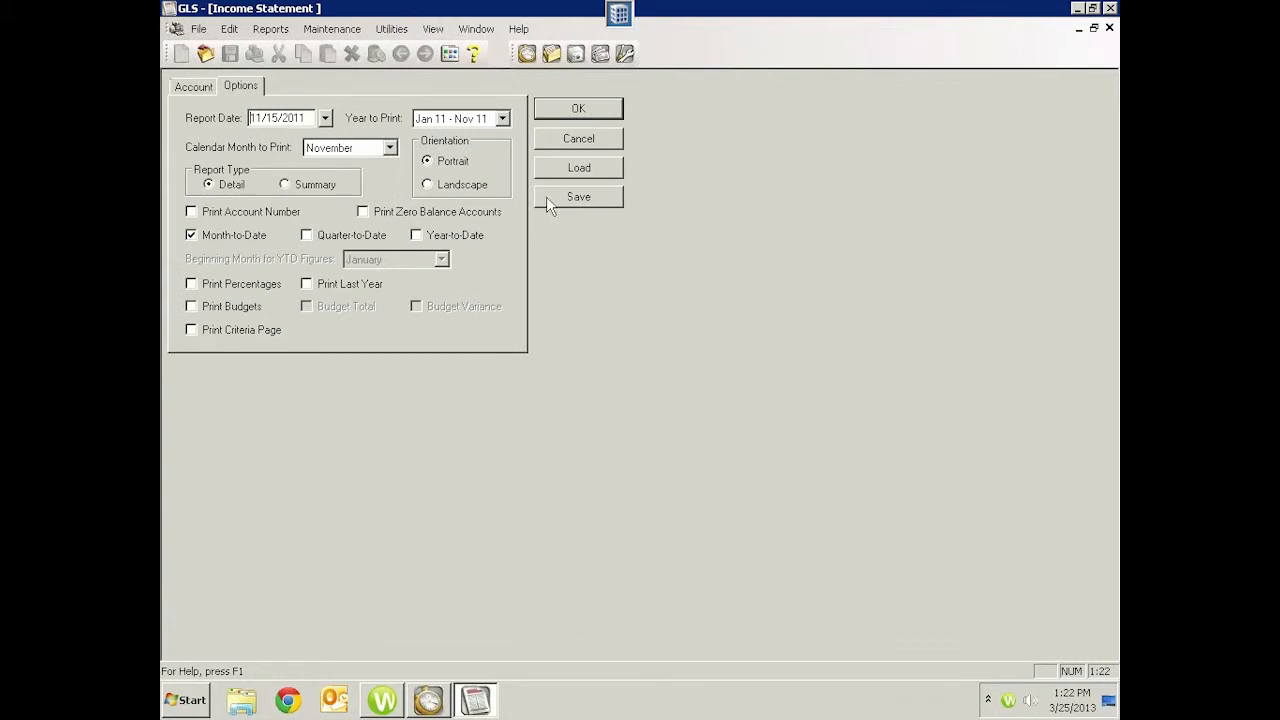
pyautogui.click(574, 139)
# Step: Preview the detail balance sheet for November 2011 with the report date 11/15/2011
pyautogui.click(395, 250)
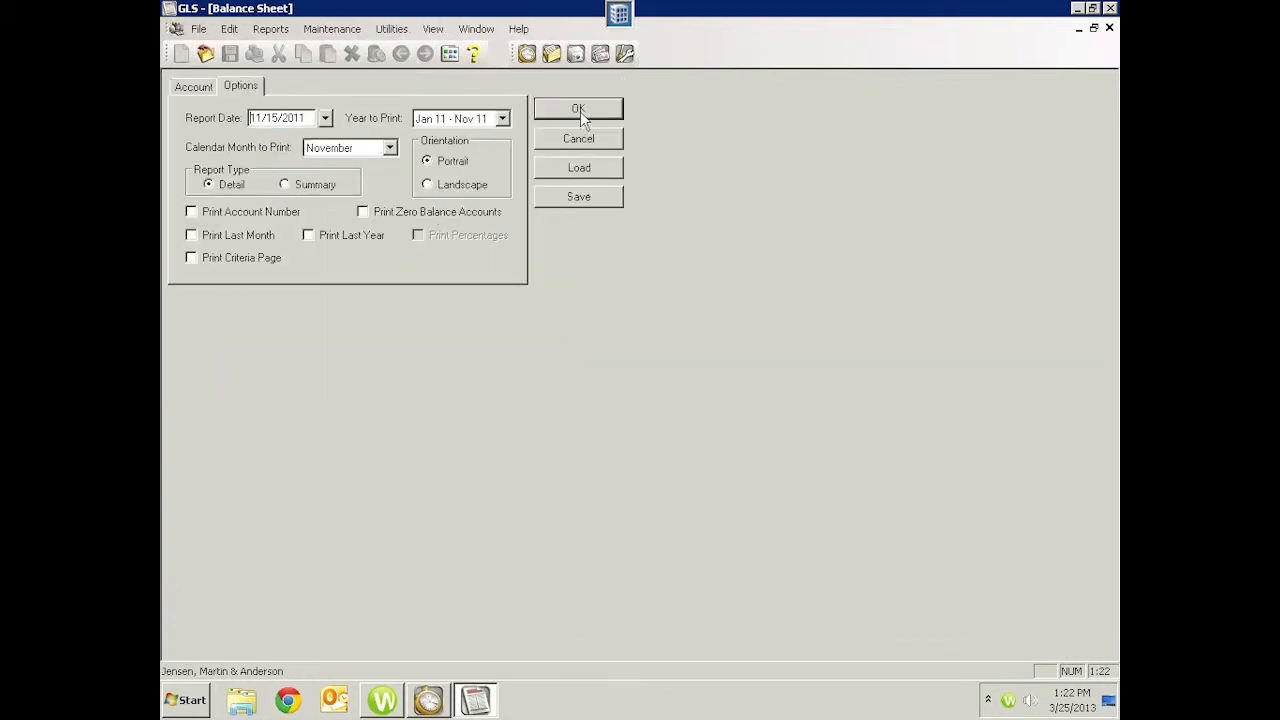
pyautogui.click(580, 111)
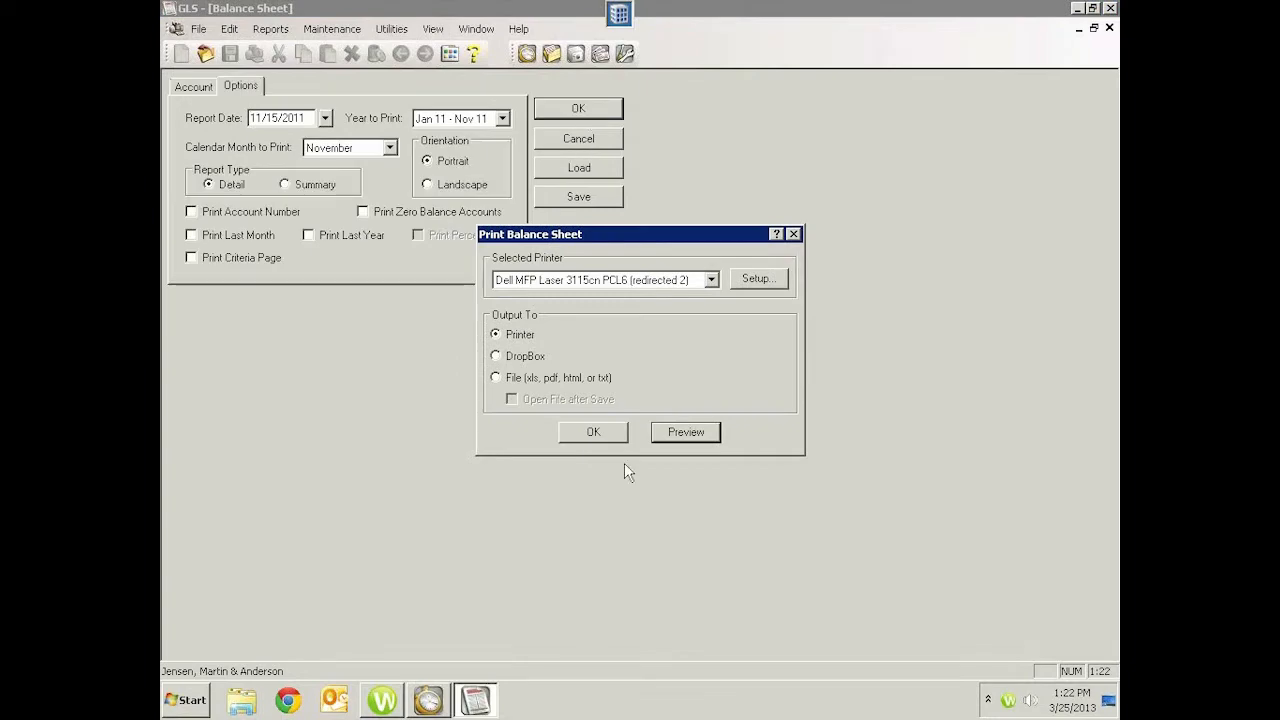
pyautogui.click(697, 436)
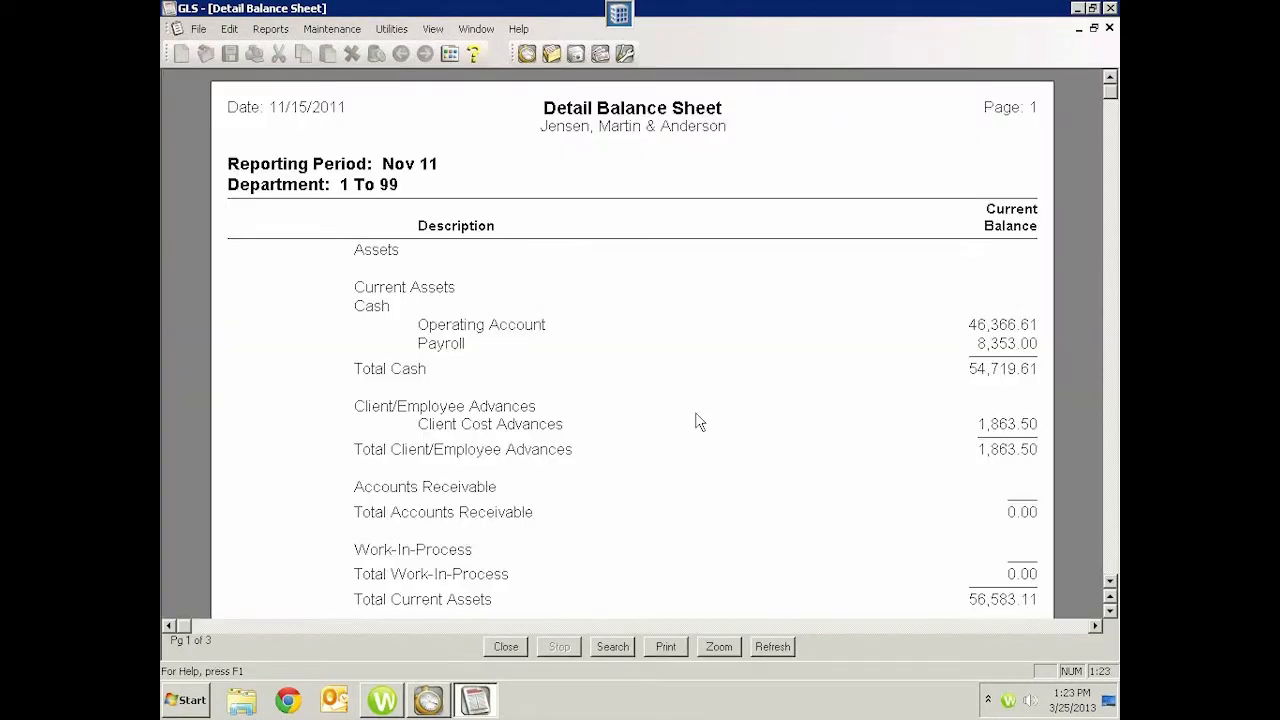
# Step: Examine the current assets, fixed assets and other assets sections of the detail balance sheet, and close the report
pyautogui.scroll(-10, 697, 422)
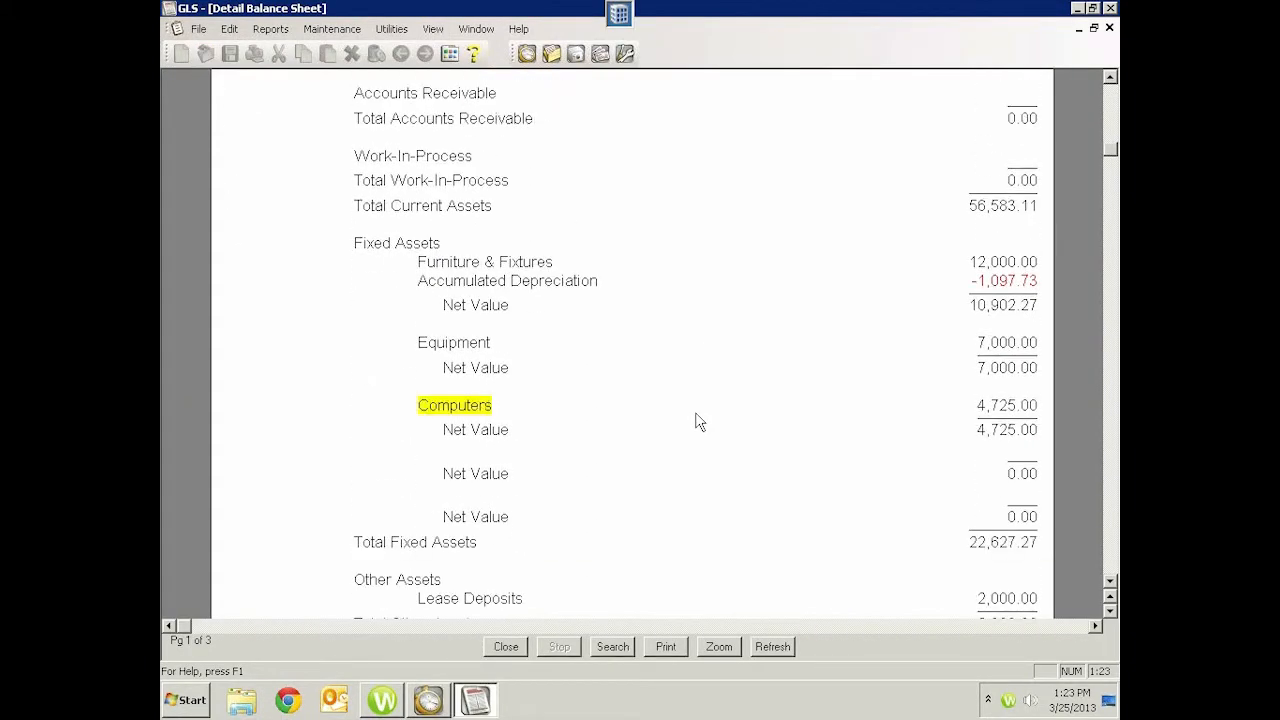
pyautogui.scroll(-2, 697, 422)
pyautogui.scroll(4, 697, 422)
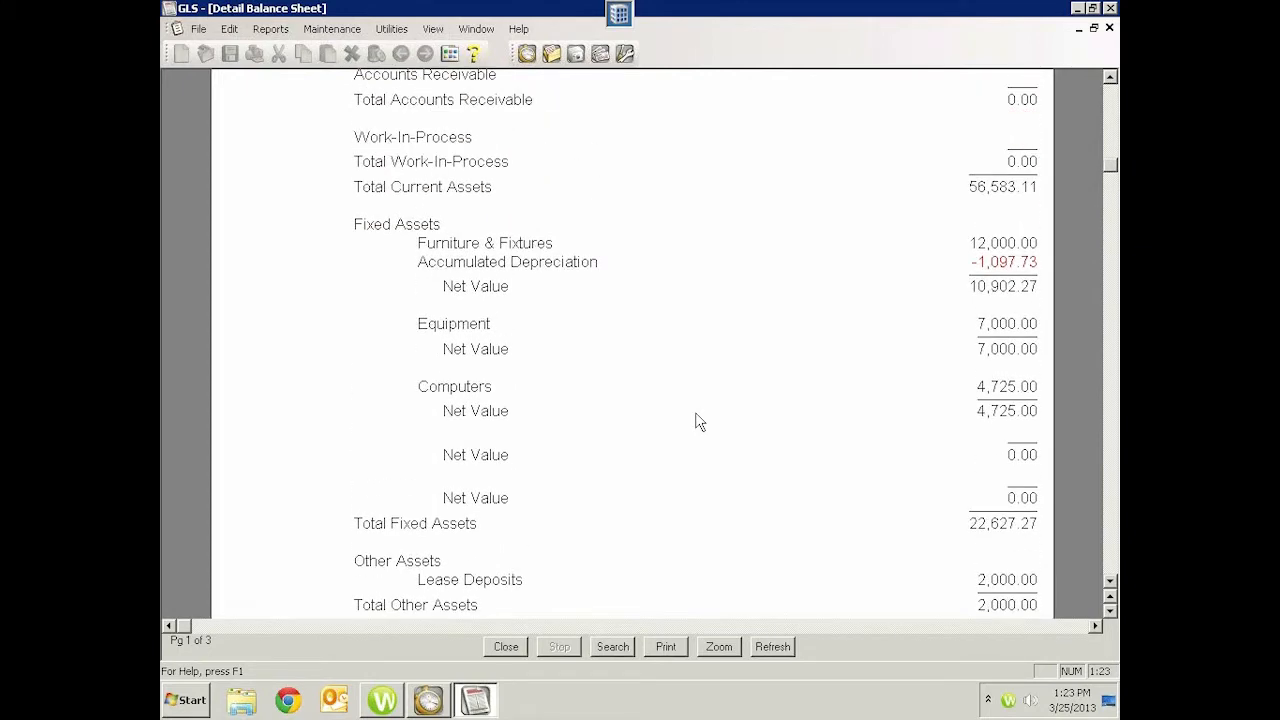
pyautogui.scroll(5, 697, 422)
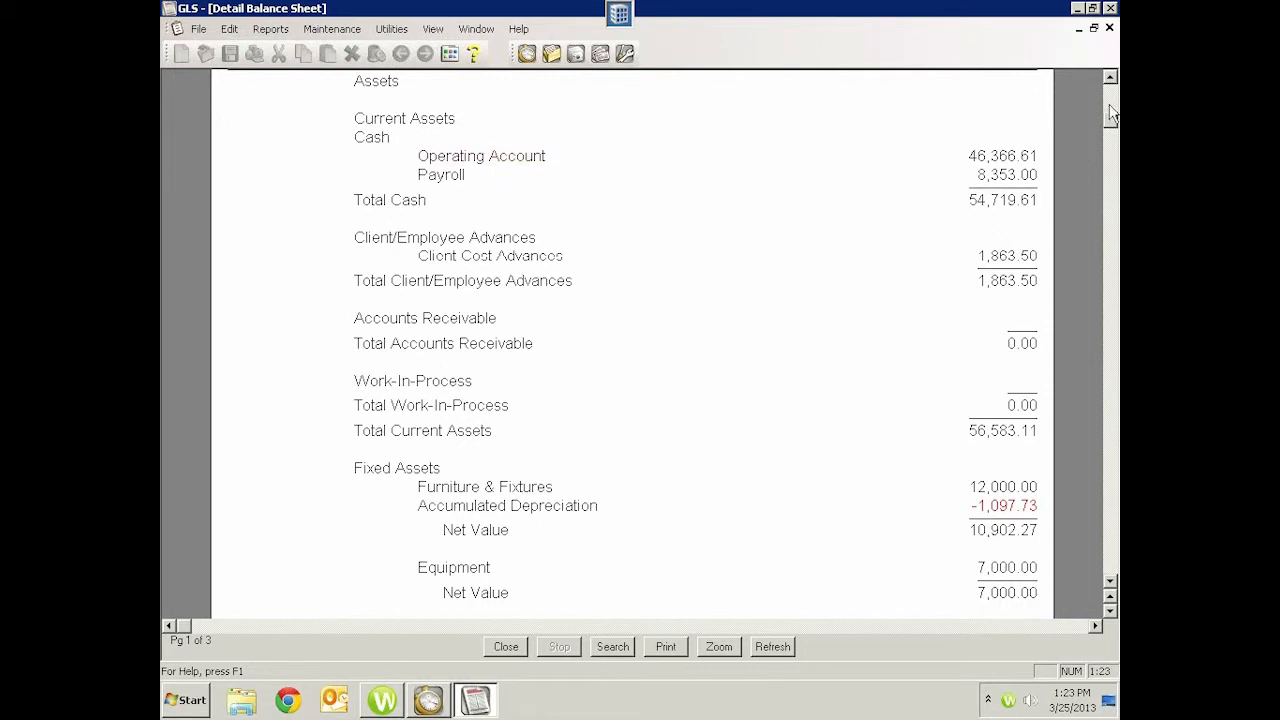
pyautogui.moveTo(1109, 122); pyautogui.dragTo(1107, 99)
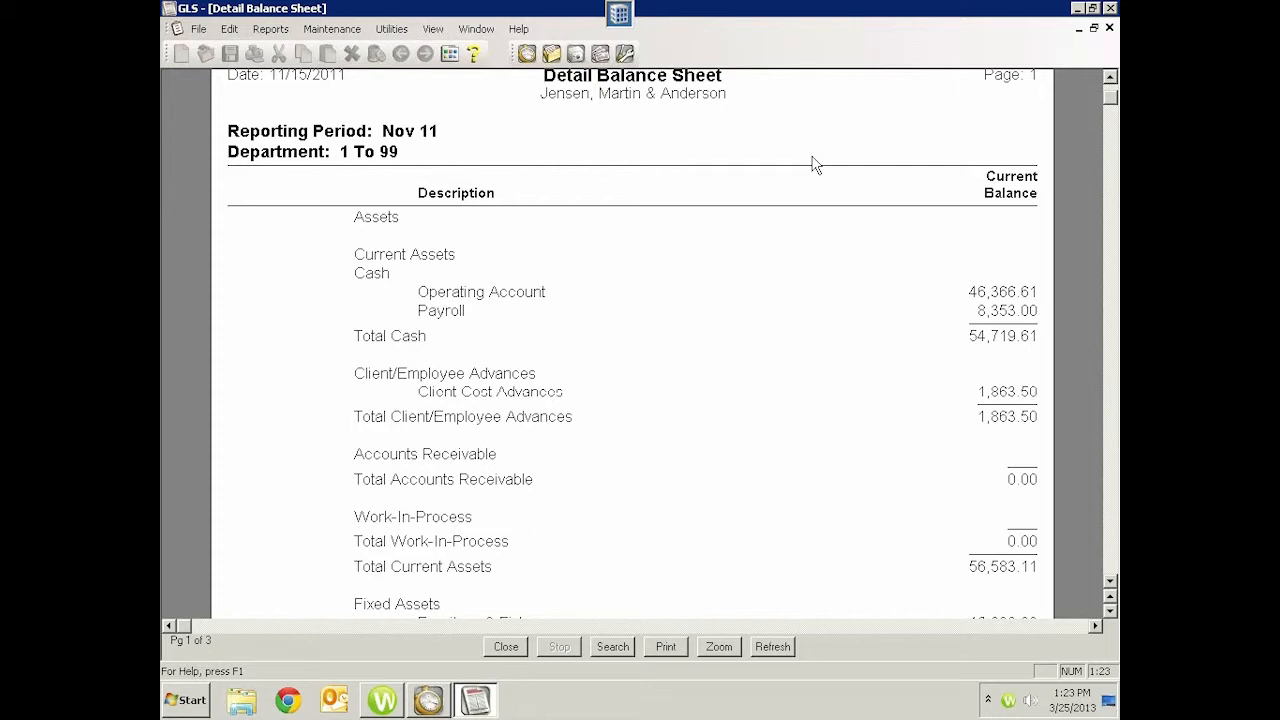
pyautogui.click(1109, 27)
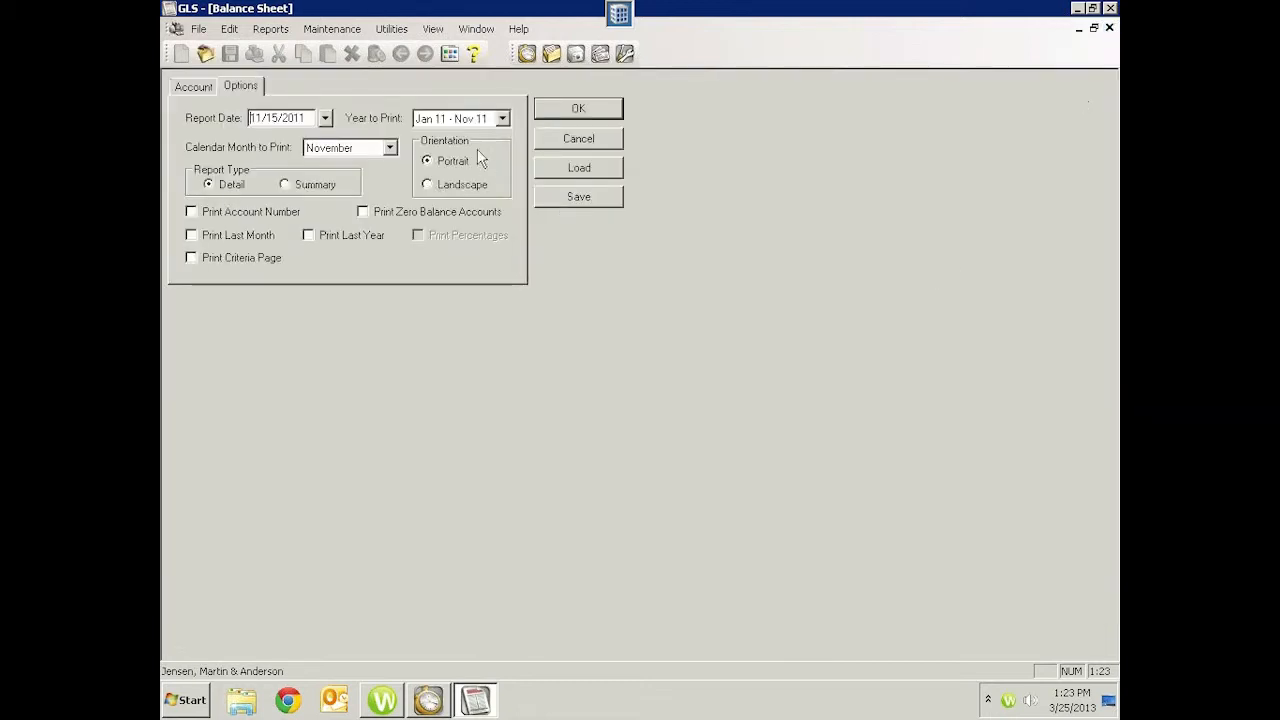
# Step: Leave the balance sheet setup and preview the month-to-date detail income statement for November
pyautogui.click(590, 145)
pyautogui.click(533, 246)
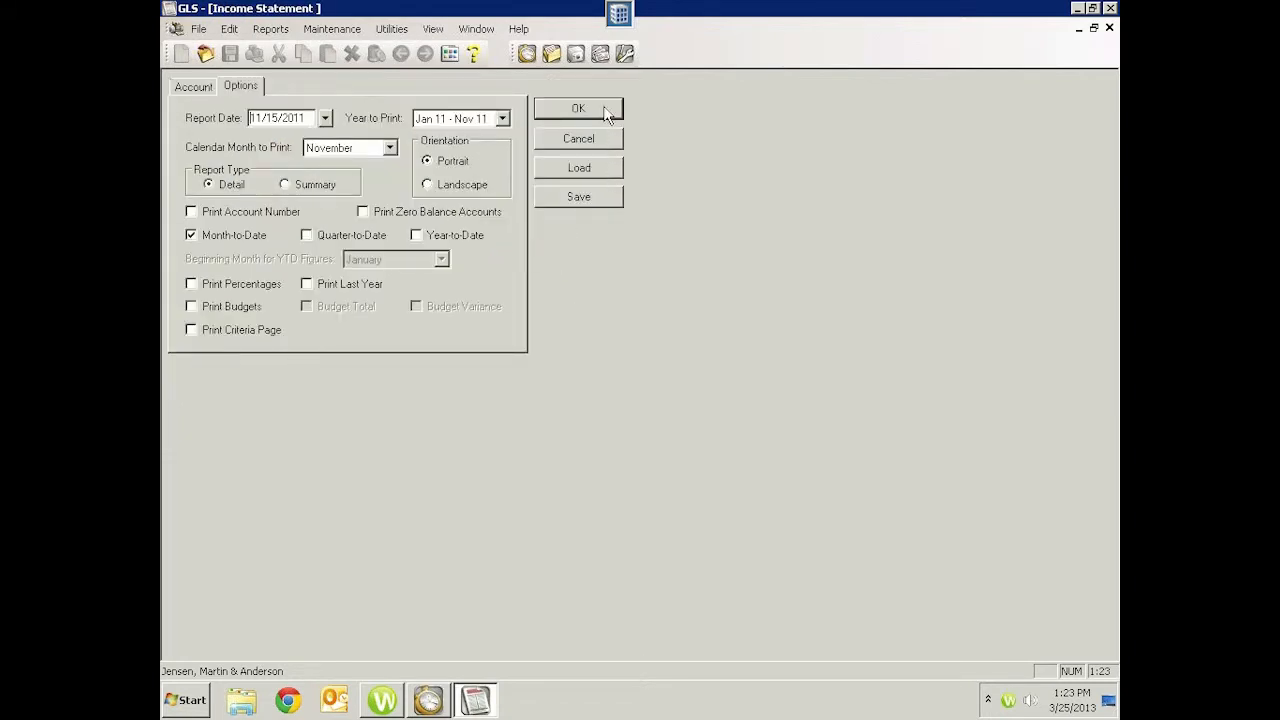
pyautogui.click(580, 110)
pyautogui.click(657, 434)
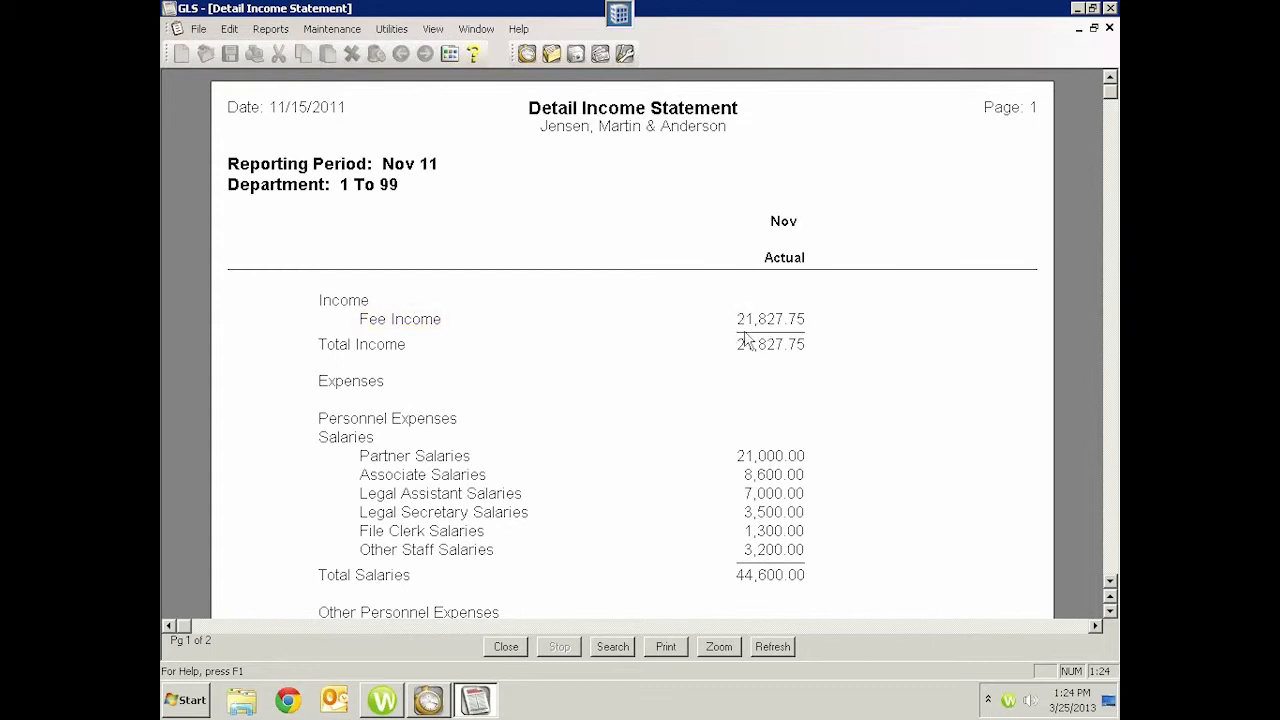
# Step: Examine the order of the income, salaries and other personnel expense lines in the detail income statement, and close the report
pyautogui.scroll(-1, 563, 448)
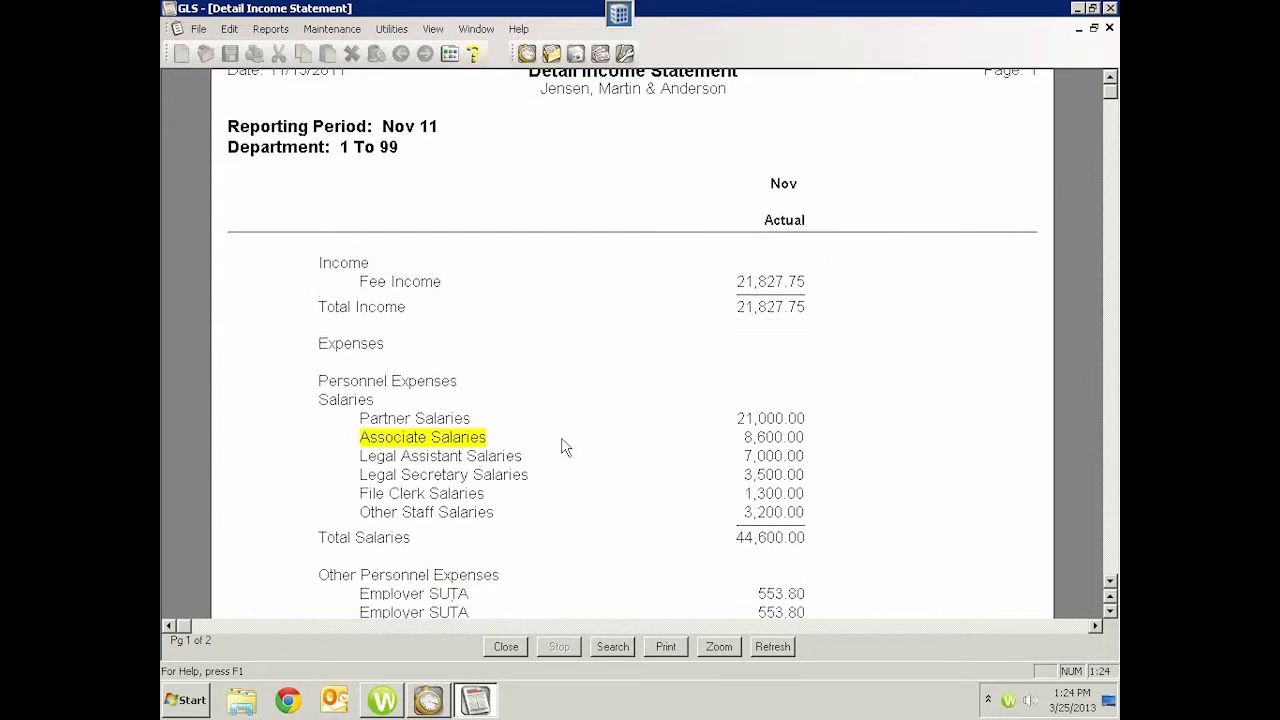
pyautogui.scroll(-6, 563, 447)
pyautogui.scroll(4, 563, 447)
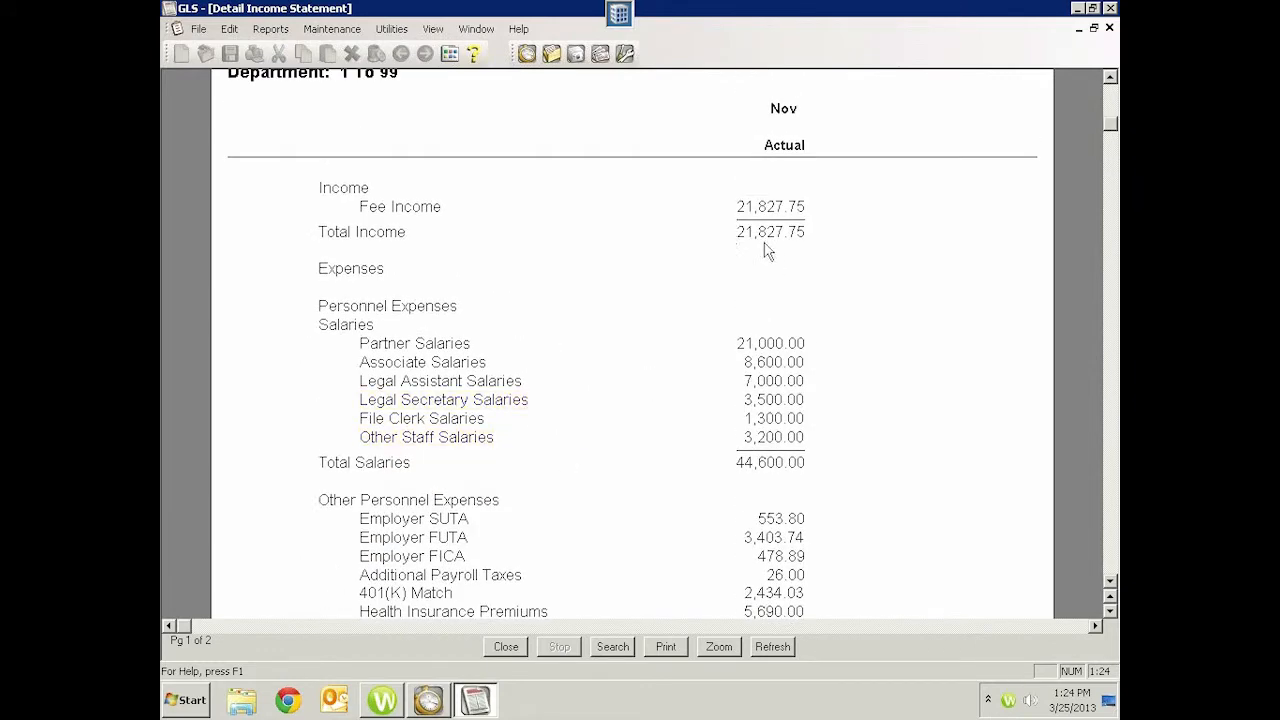
pyautogui.scroll(3, 700, 285)
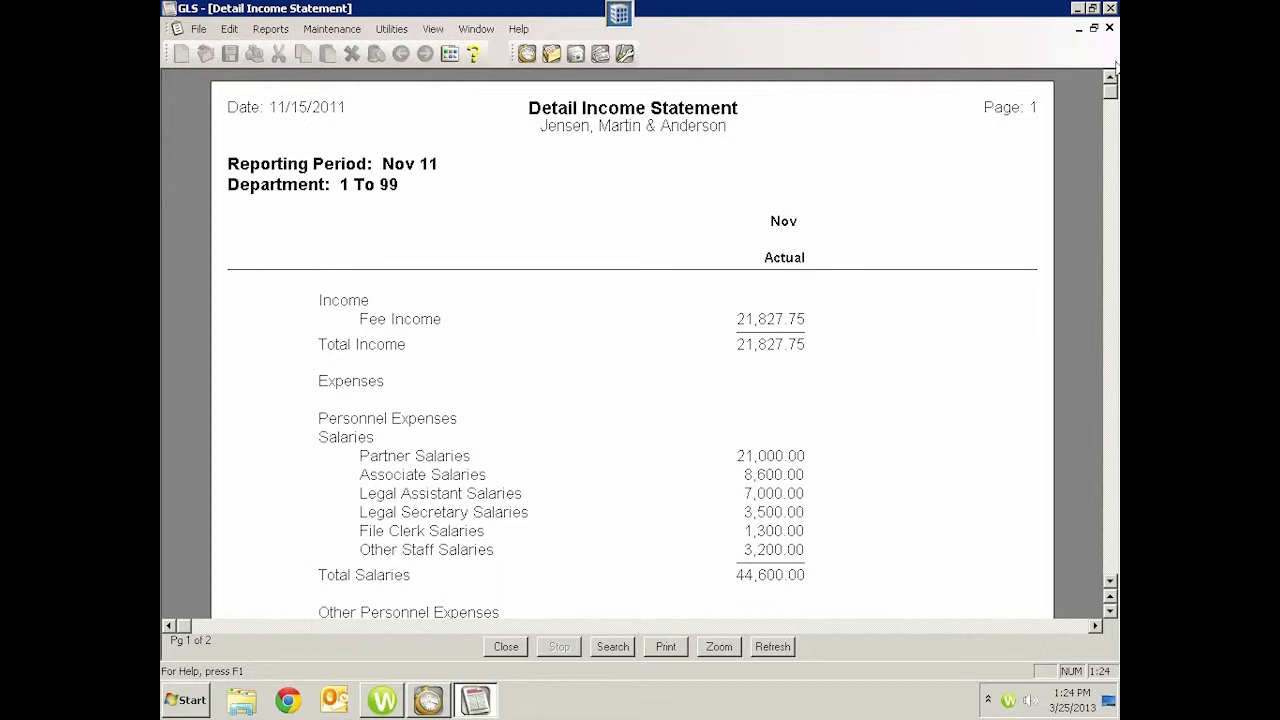
pyautogui.click(1109, 28)
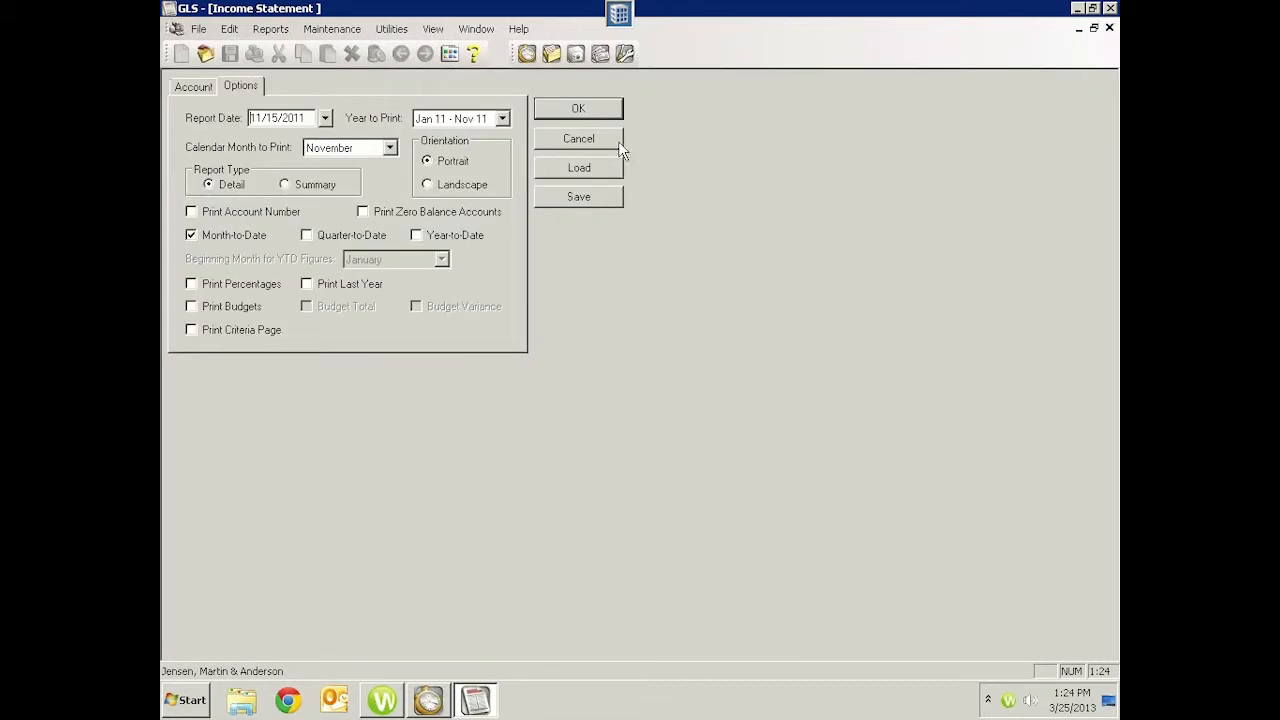
# Step: Leave the income statement setup and open the Fee Income account 4100.00 from the chart of accounts lookup
pyautogui.click(618, 143)
pyautogui.doubleClick(268, 158)
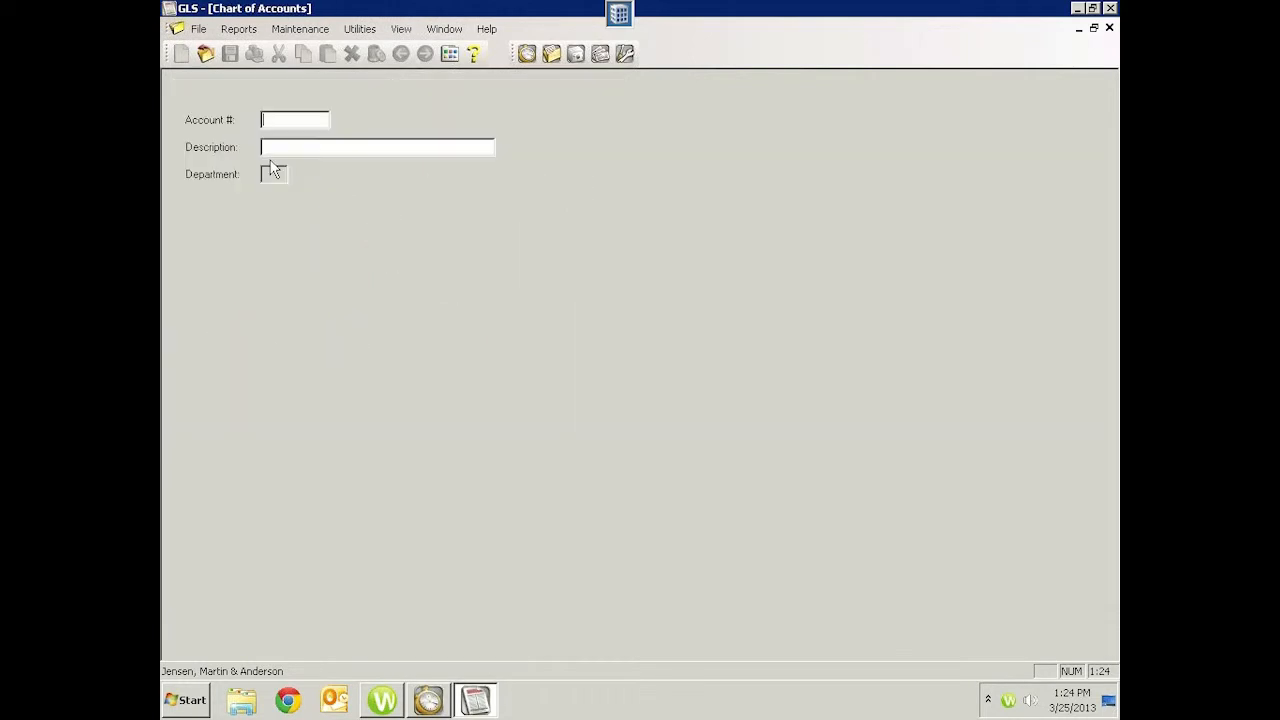
pyautogui.click(339, 119)
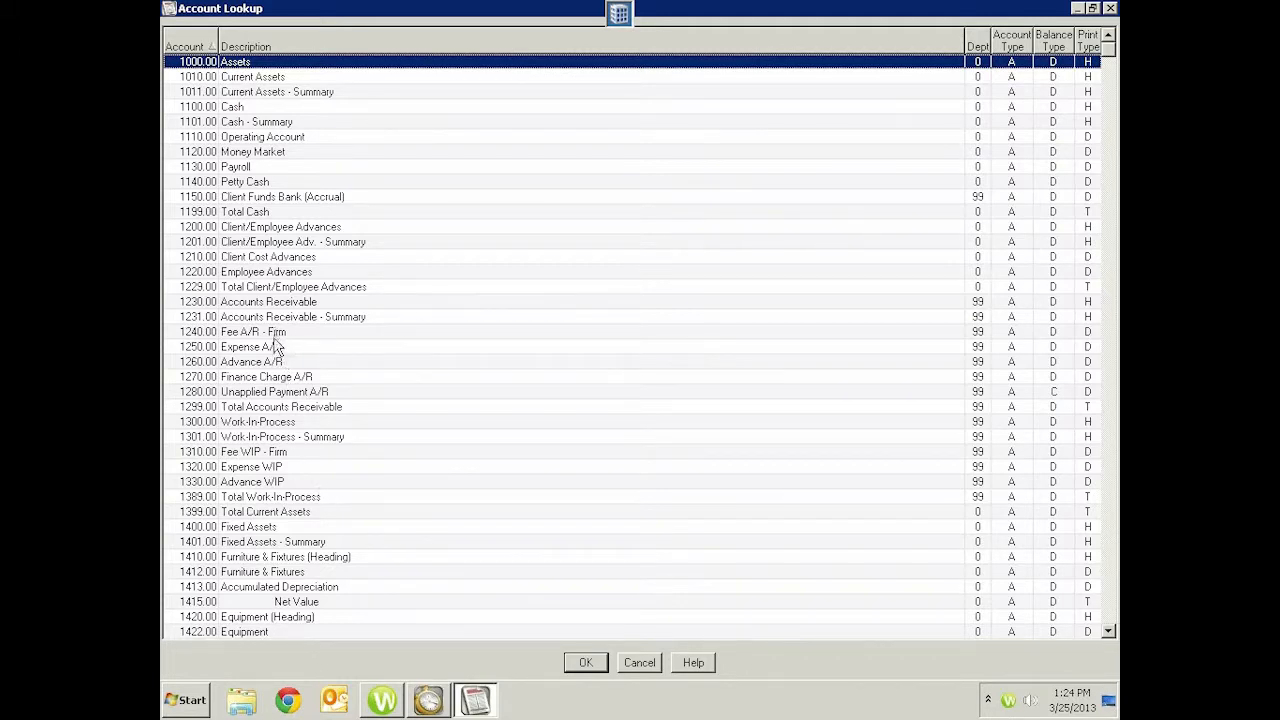
pyautogui.scroll(-13, 278, 345)
pyautogui.scroll(-11, 278, 345)
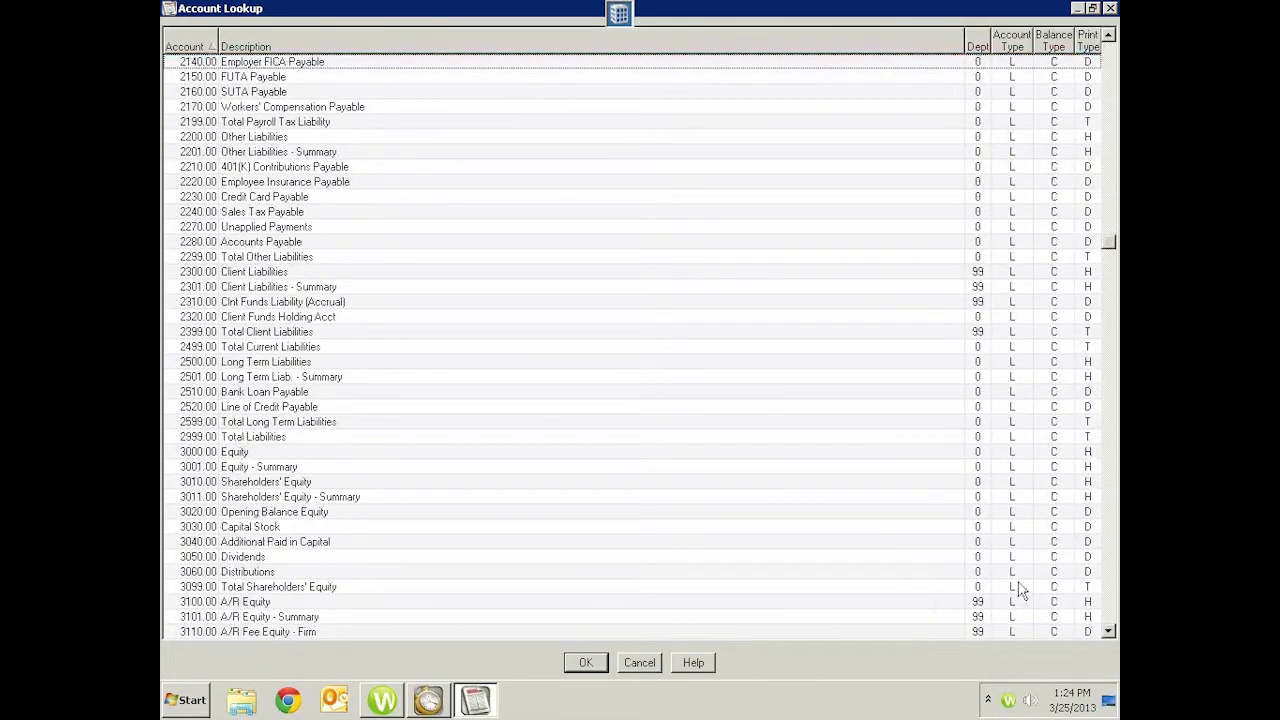
pyautogui.scroll(-12, 1020, 590)
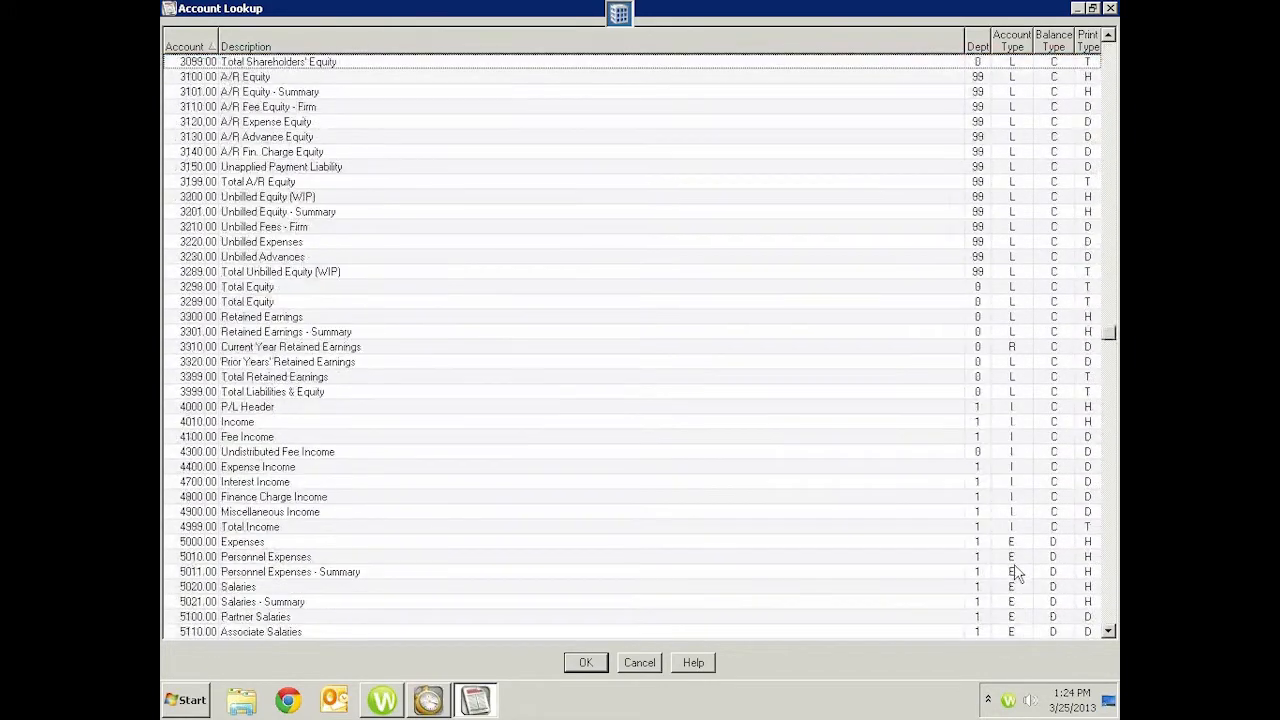
pyautogui.scroll(-1, 751, 397)
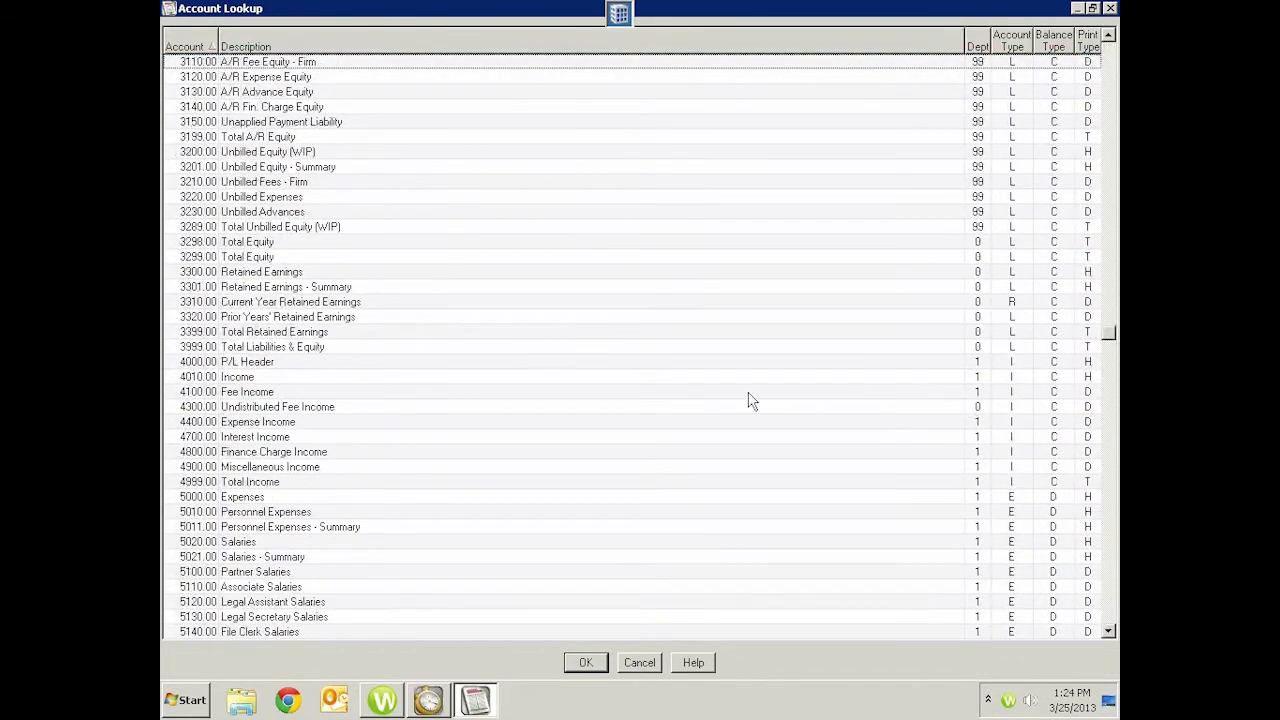
pyautogui.doubleClick(249, 393)
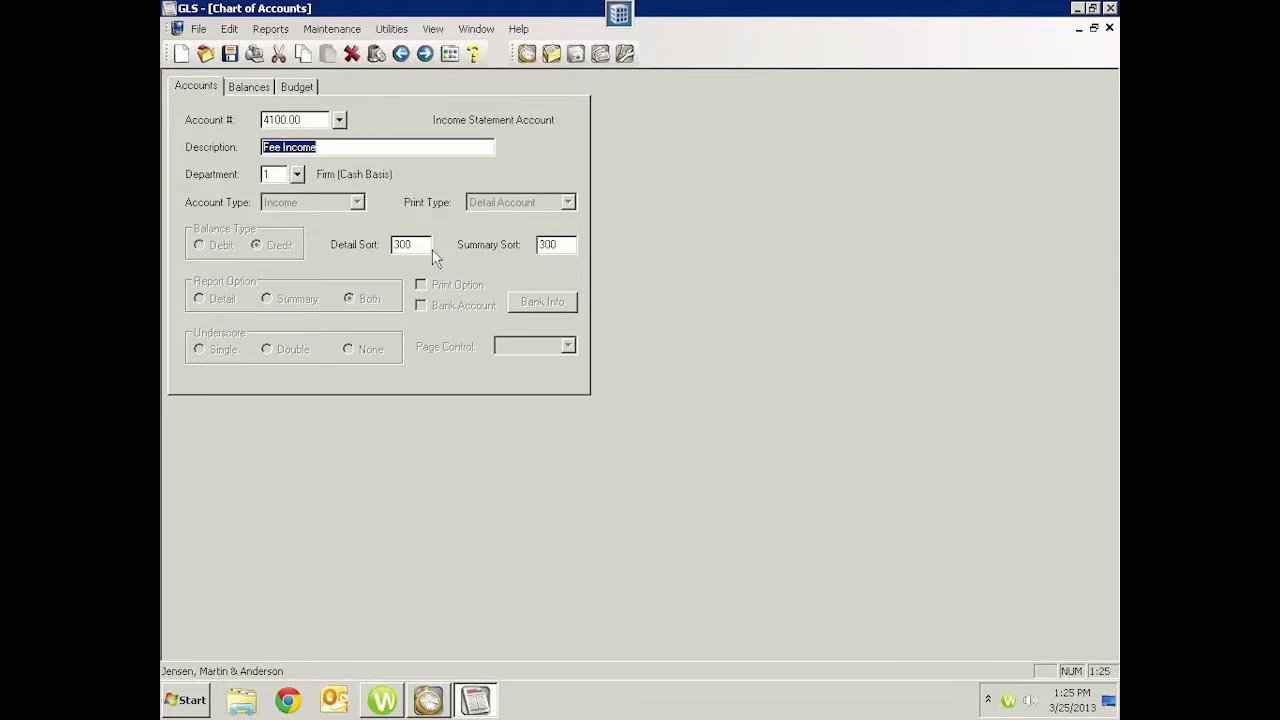
# Step: Examine the Fee Income account's number against its detail sort and summary sort values
pyautogui.click(303, 119)
pyautogui.moveTo(303, 119); pyautogui.dragTo(212, 120)
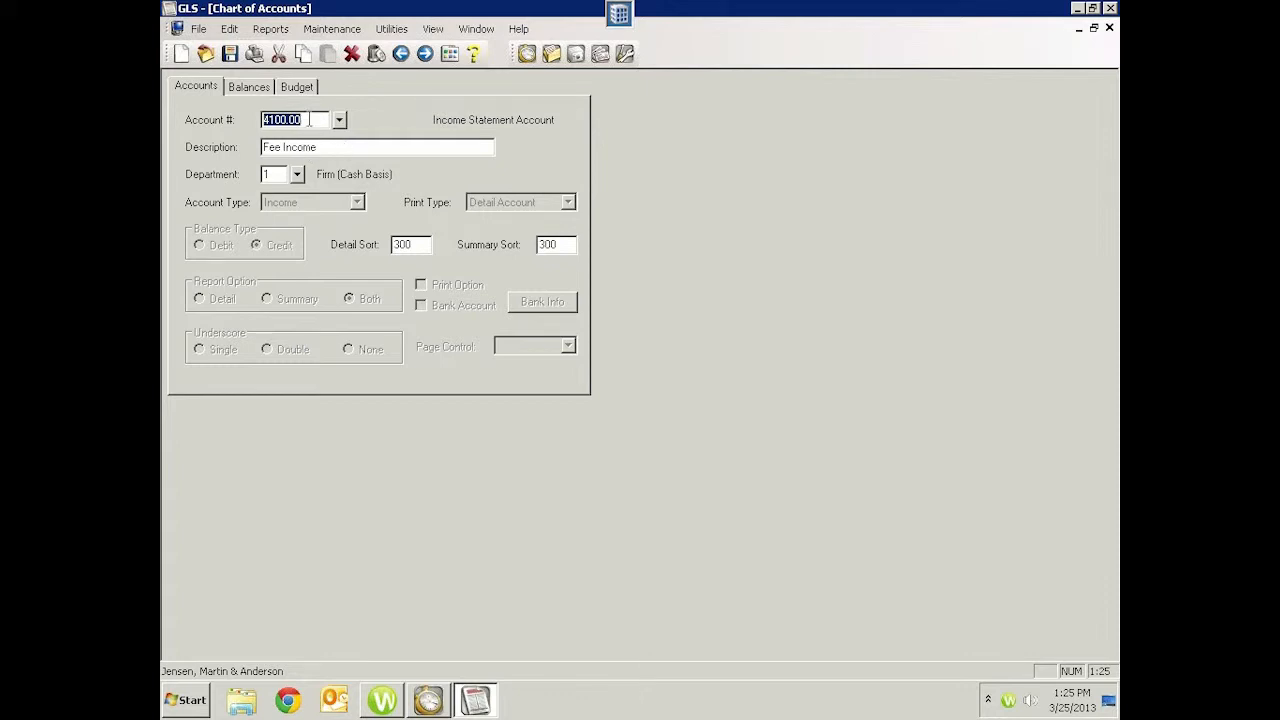
pyautogui.doubleClick(403, 245)
pyautogui.click(563, 244)
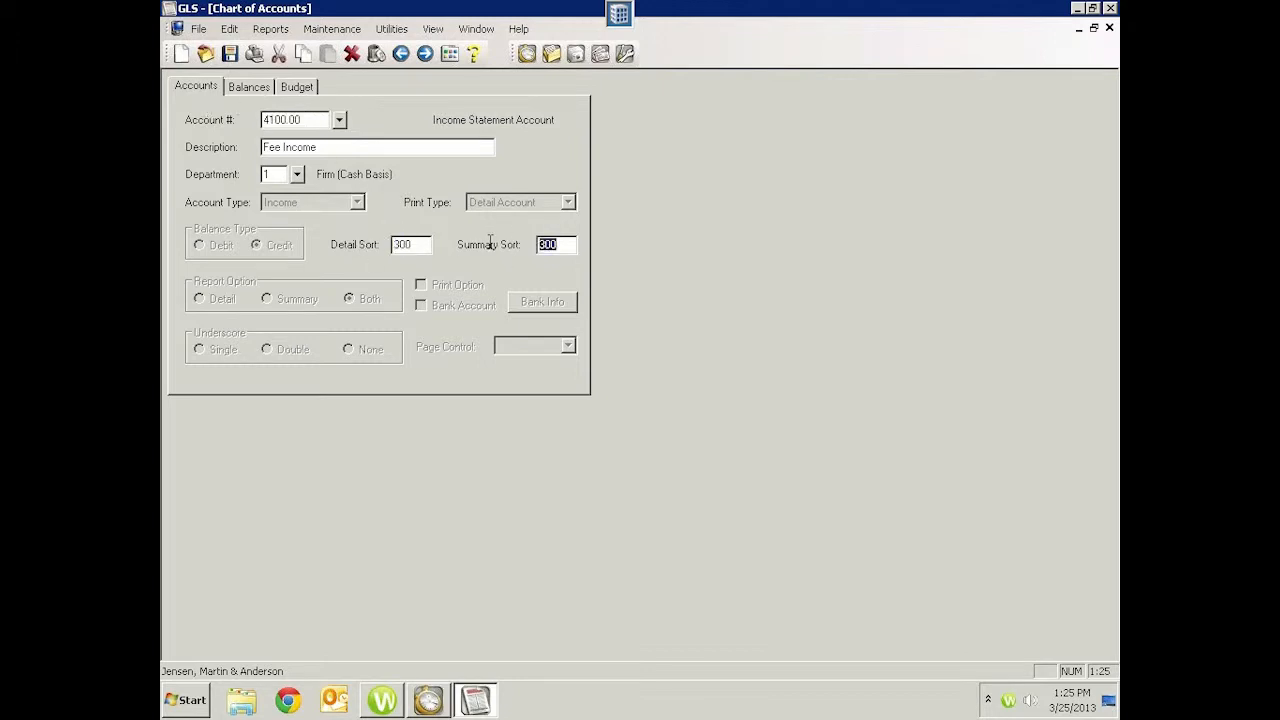
pyautogui.click(418, 244)
pyautogui.doubleClick(384, 244)
pyautogui.click(560, 247)
pyautogui.click(318, 120)
pyautogui.click(408, 244)
pyautogui.click(553, 245)
# Step: Return to the task folders and preview the detail income statement for November, keeping the chart of accounts open
pyautogui.click(476, 28)
pyautogui.click(505, 175)
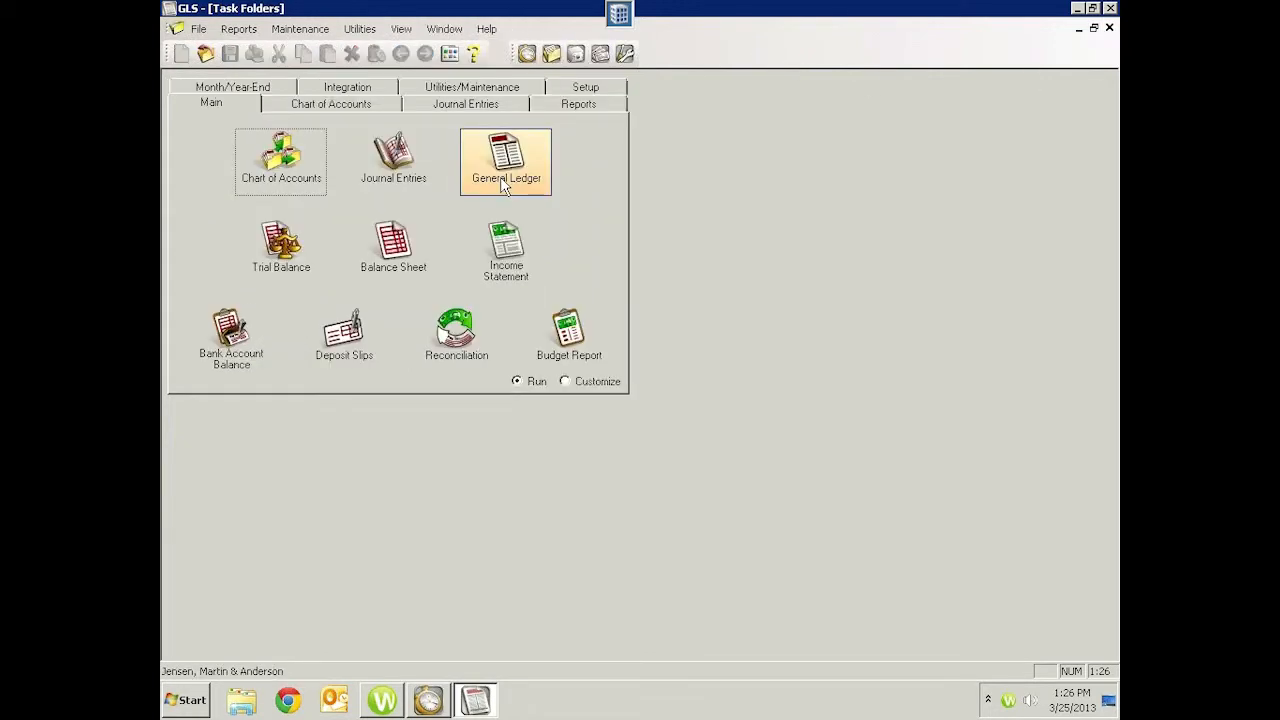
pyautogui.click(490, 232)
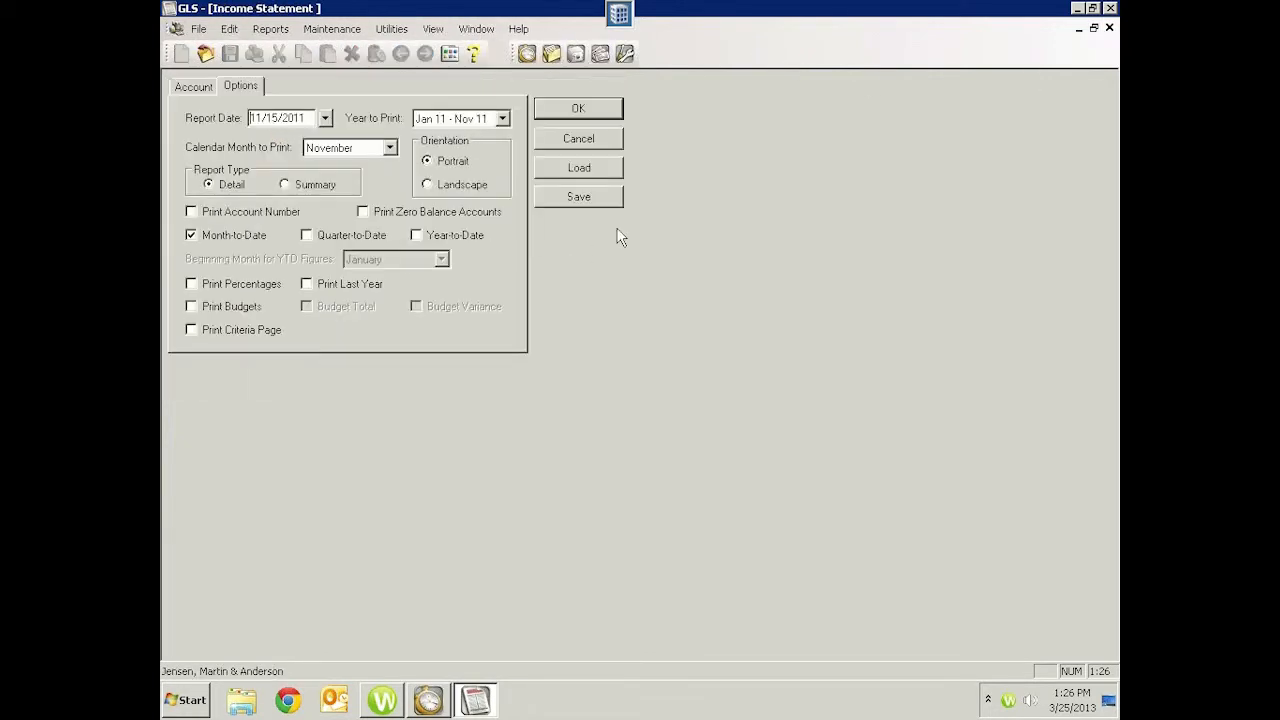
pyautogui.click(590, 112)
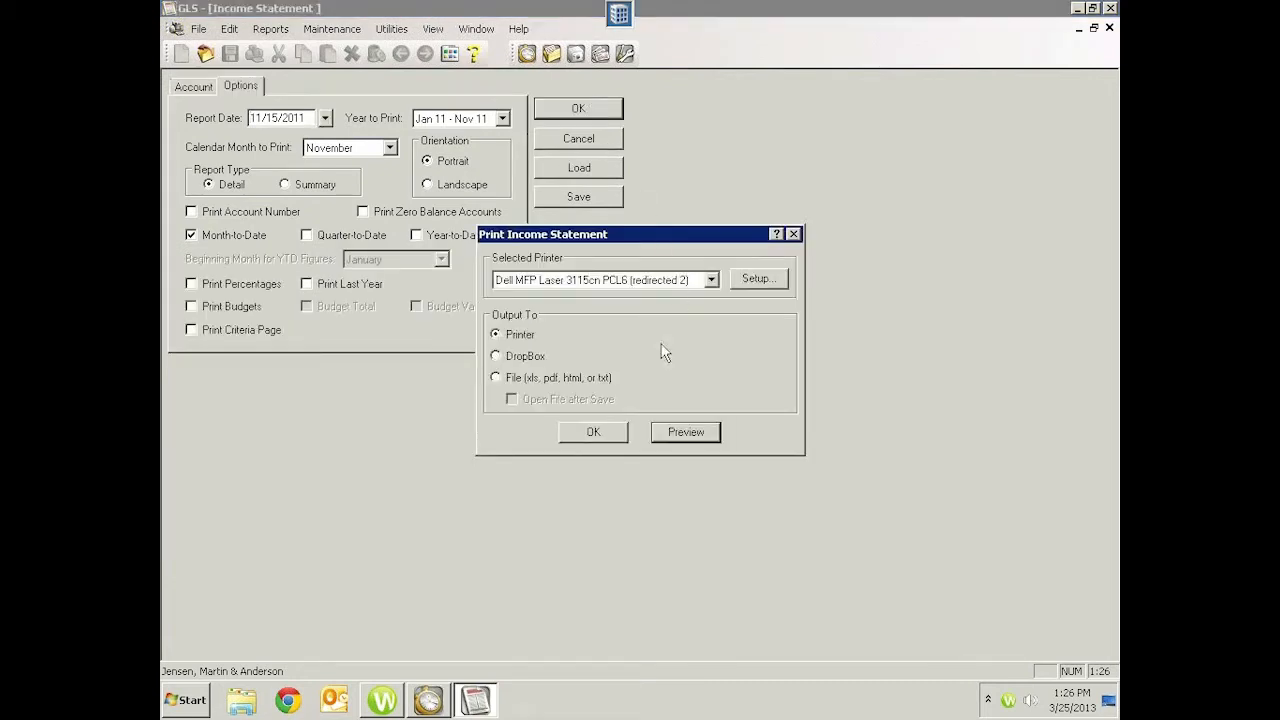
pyautogui.click(686, 432)
# Step: Find the Employer FUTA line among the other personnel expenses and check which account number it belongs to
pyautogui.scroll(-1, 795, 455)
pyautogui.scroll(-4, 795, 455)
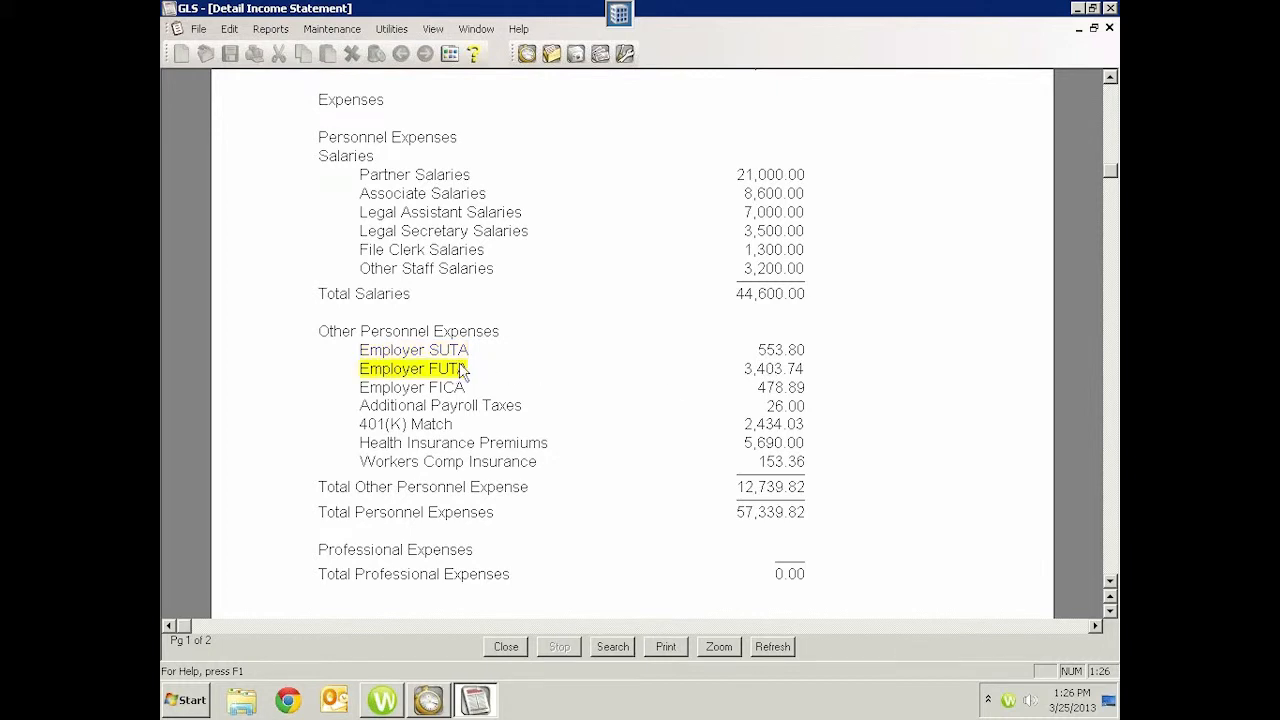
pyautogui.moveTo(462, 372)
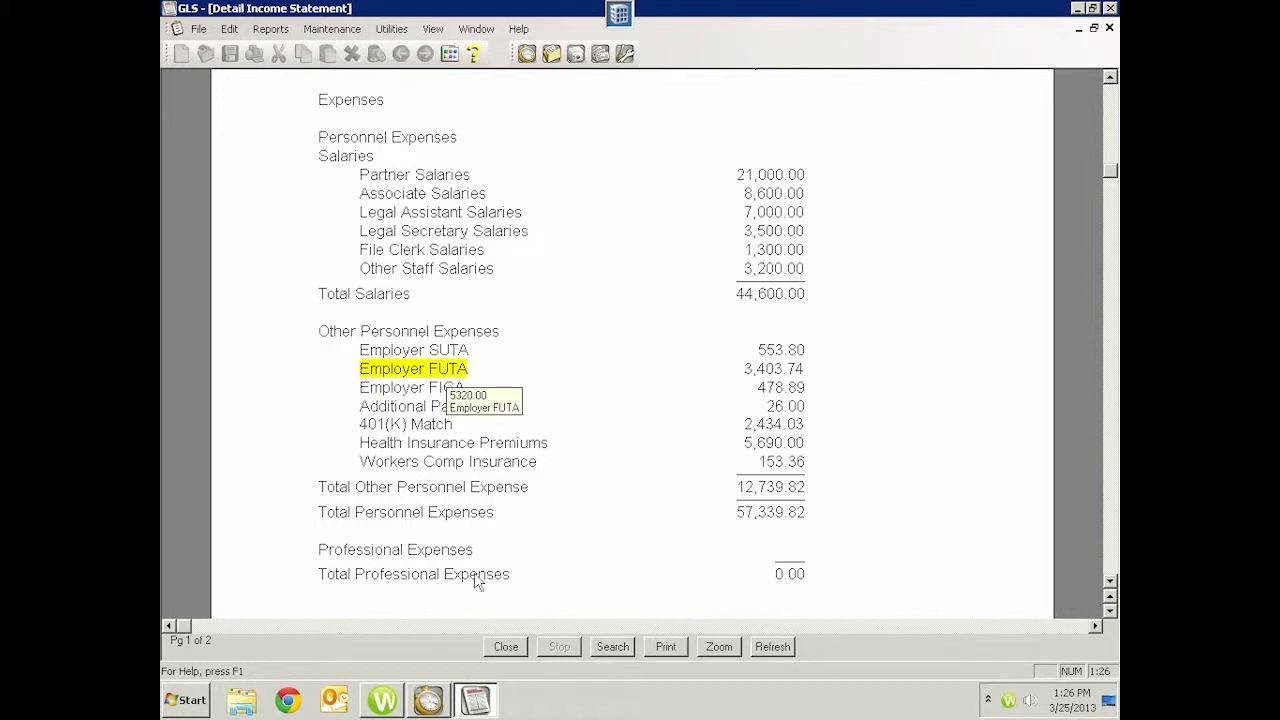
# Step: Switch back to the chart of accounts and open the Employer FUTA account 5320.00 from the account lookup
pyautogui.click(476, 29)
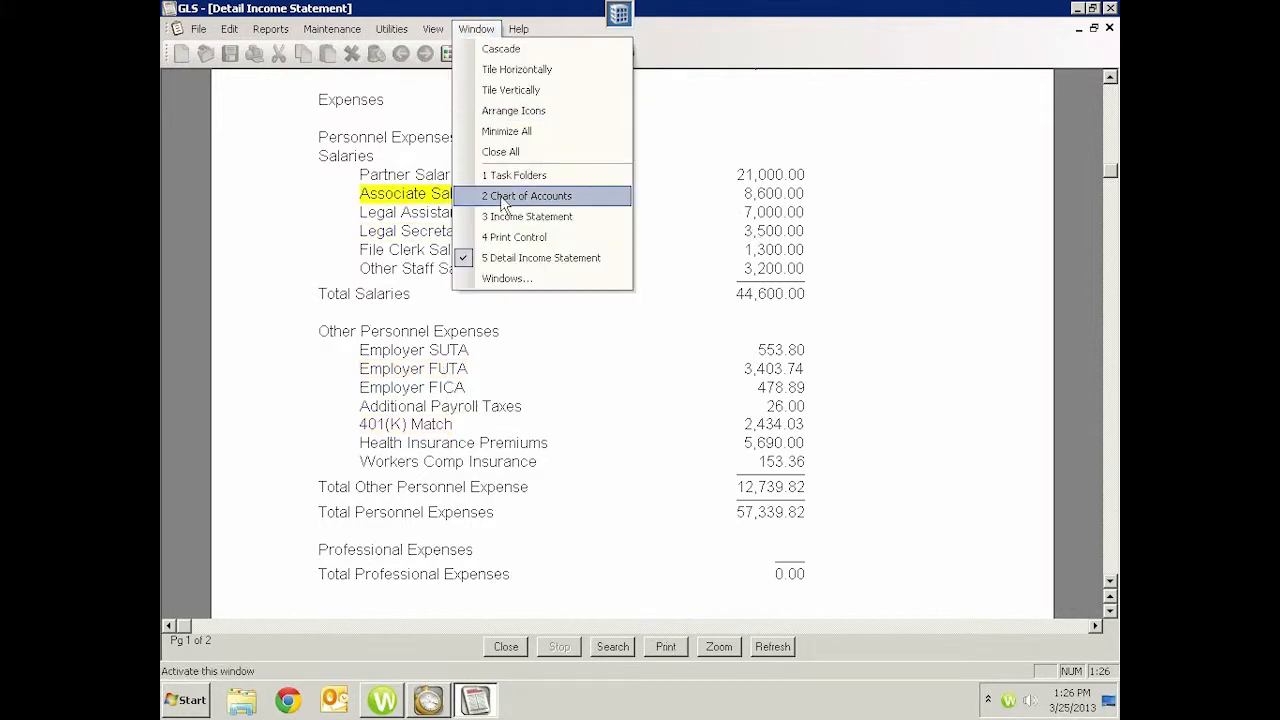
pyautogui.click(510, 195)
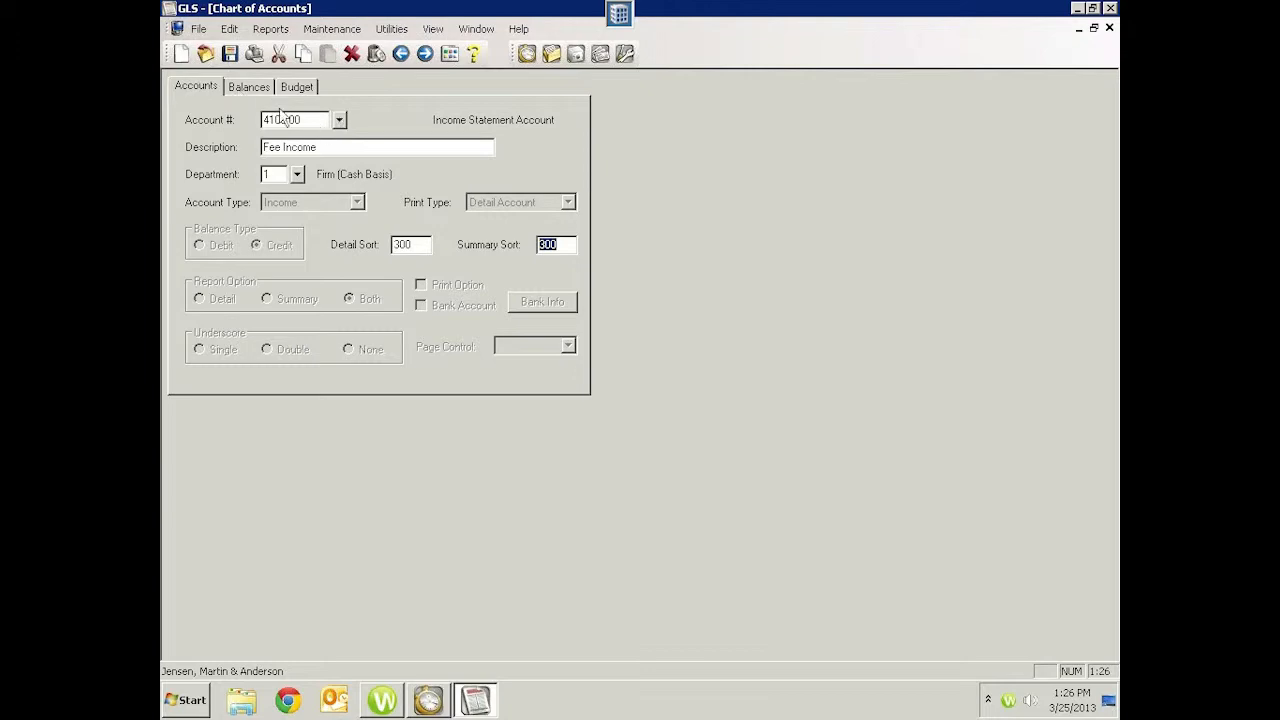
pyautogui.click(339, 120)
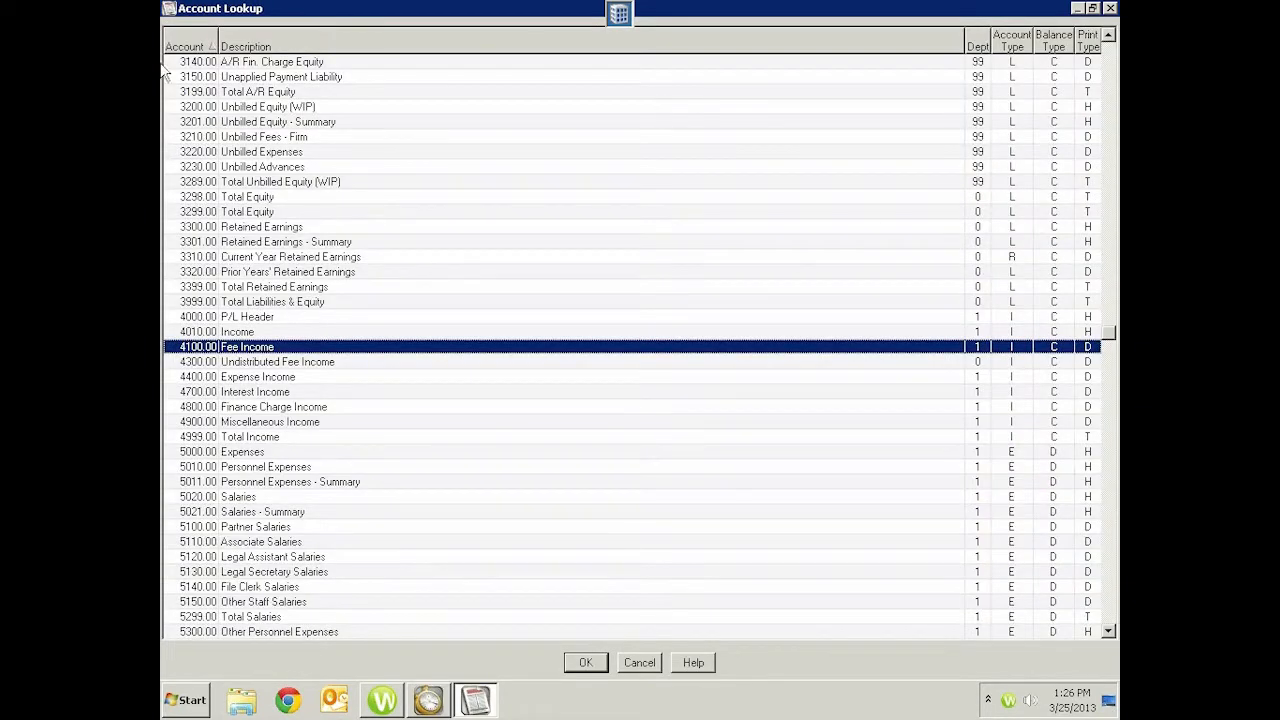
pyautogui.scroll(-6, 268, 285)
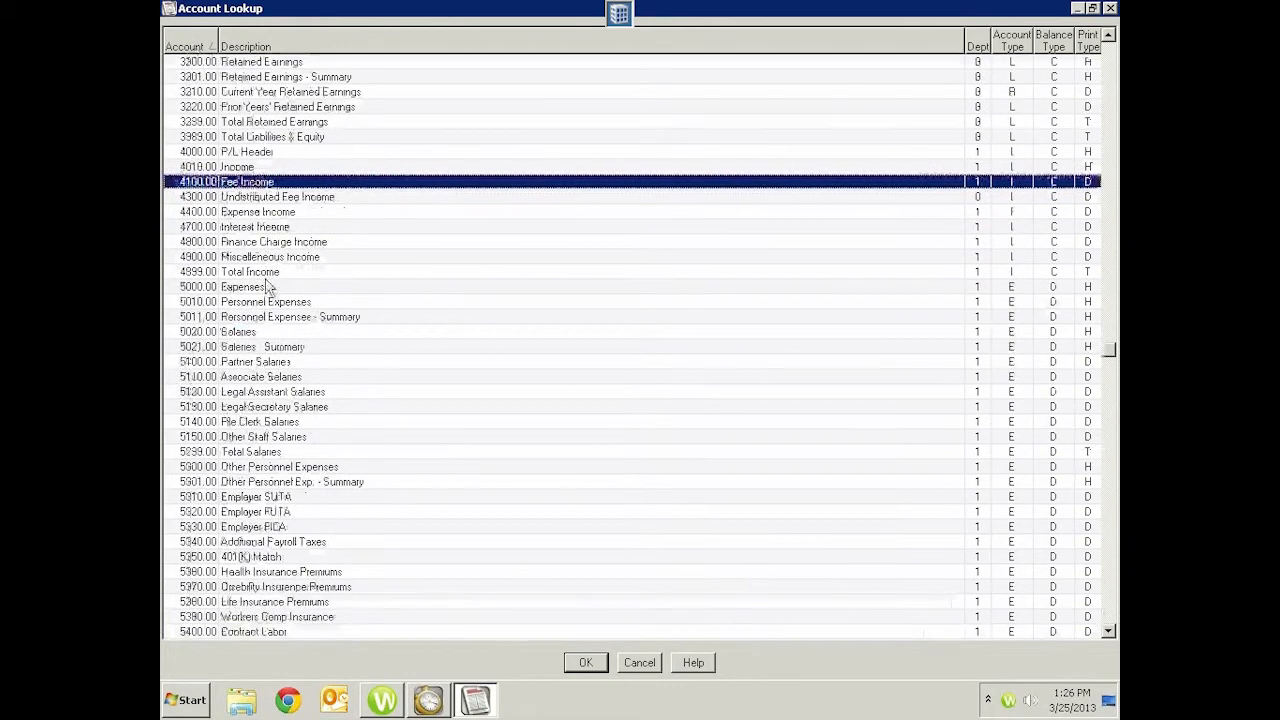
pyautogui.scroll(2, 268, 285)
pyautogui.scroll(-3, 268, 285)
pyautogui.scroll(2, 268, 285)
pyautogui.scroll(1, 268, 287)
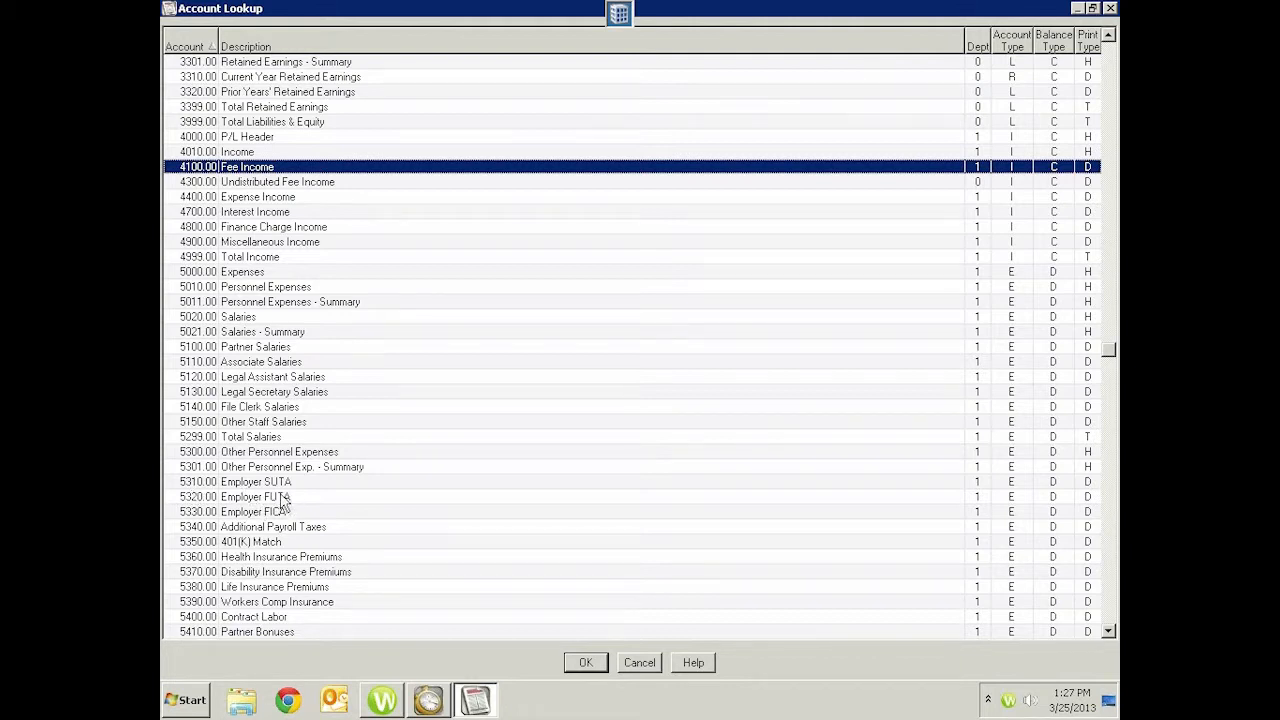
pyautogui.doubleClick(255, 497)
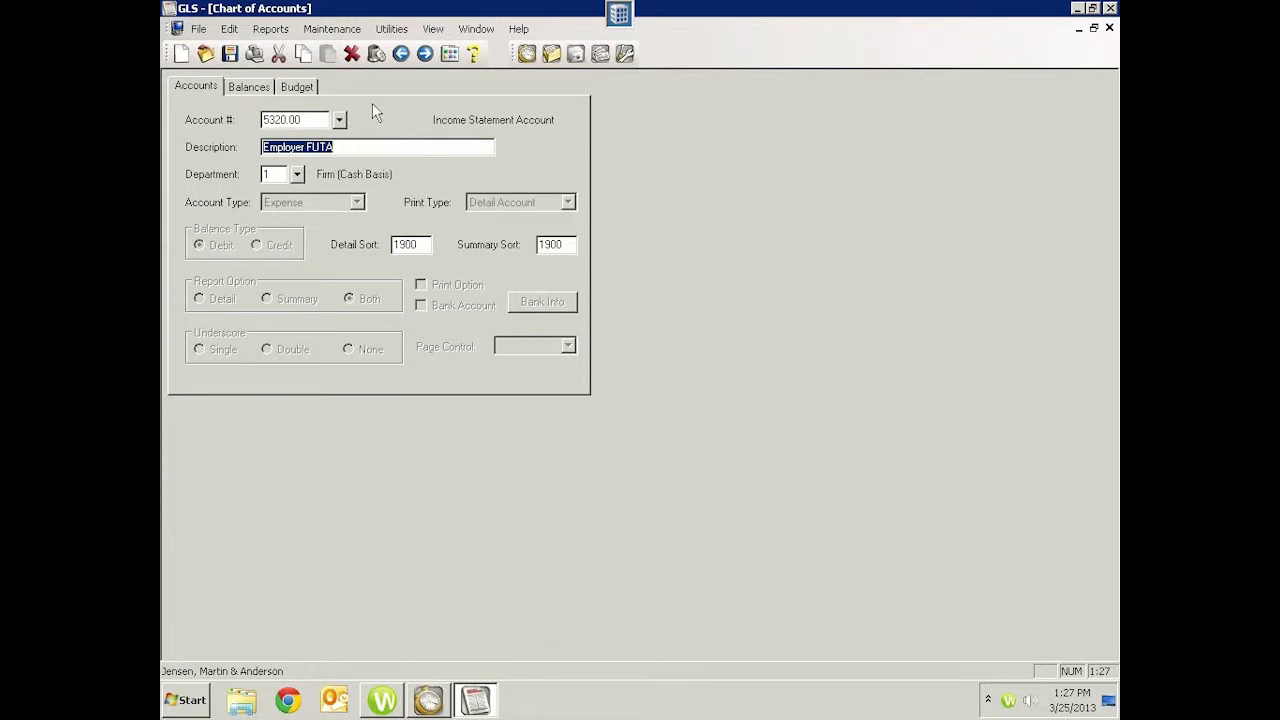
# Step: Go back through the preceding accounts to 5310.00 and 5301.00 to compare their sort values with Employer FUTA's
pyautogui.click(401, 54)
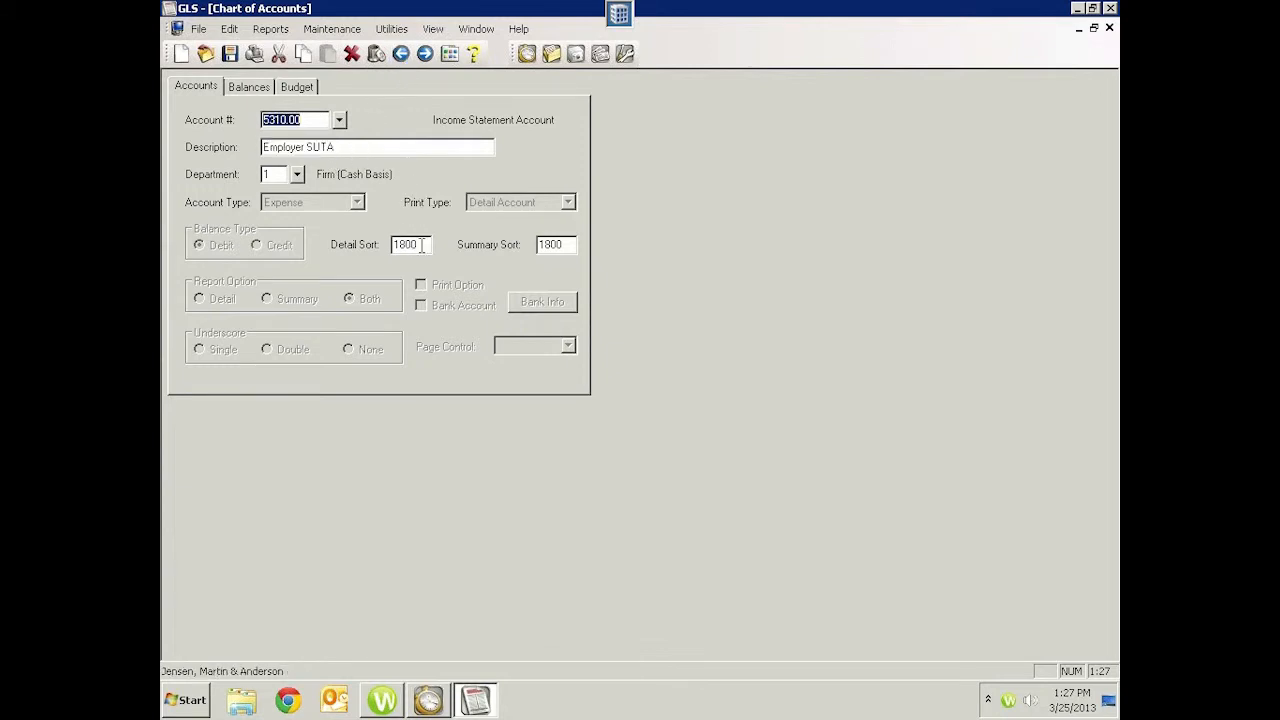
pyautogui.click(401, 54)
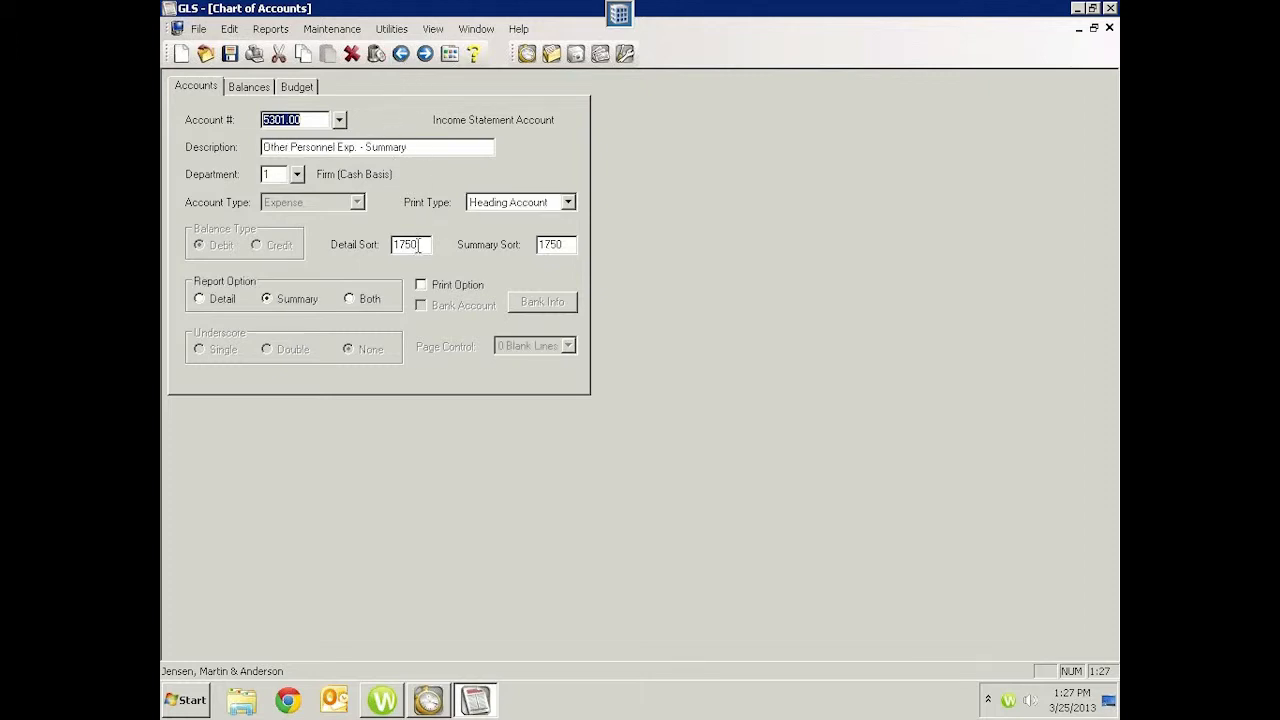
# Step: Set both the detail sort and summary sort of the Employer FUTA account 5320.00 to 1790 and save it
pyautogui.click(425, 54)
pyautogui.moveTo(420, 244); pyautogui.dragTo(378, 236)
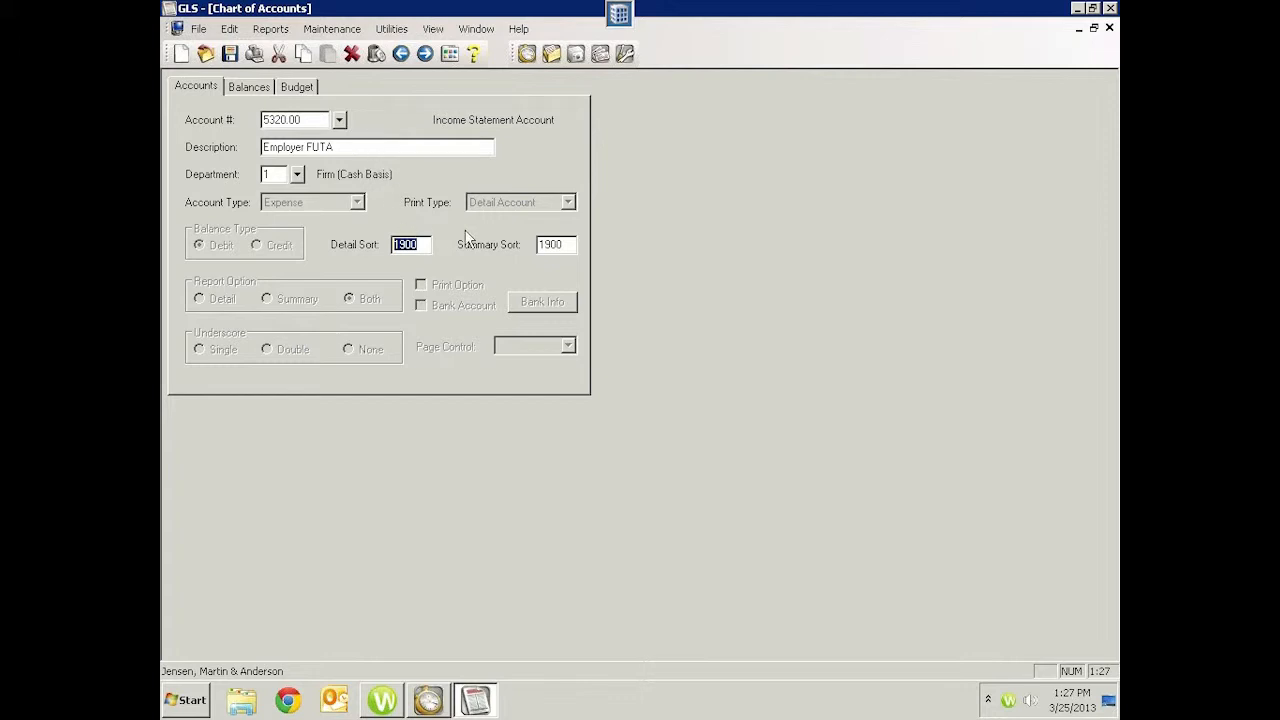
pyautogui.write('1790')
pyautogui.press('Tab')
pyautogui.write('1790')
pyautogui.press('Return')
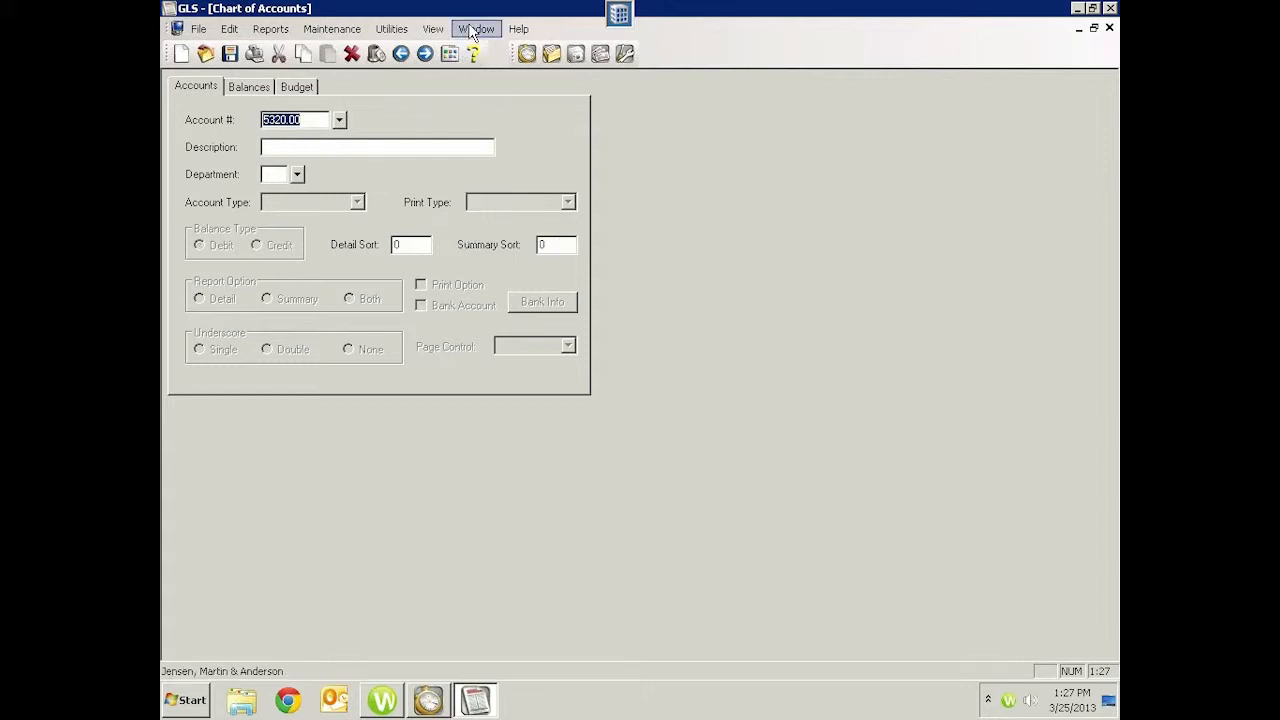
# Step: Return to the income statement options and preview the November detail report again to check Employer FUTA's place among the other personnel expenses
pyautogui.click(474, 30)
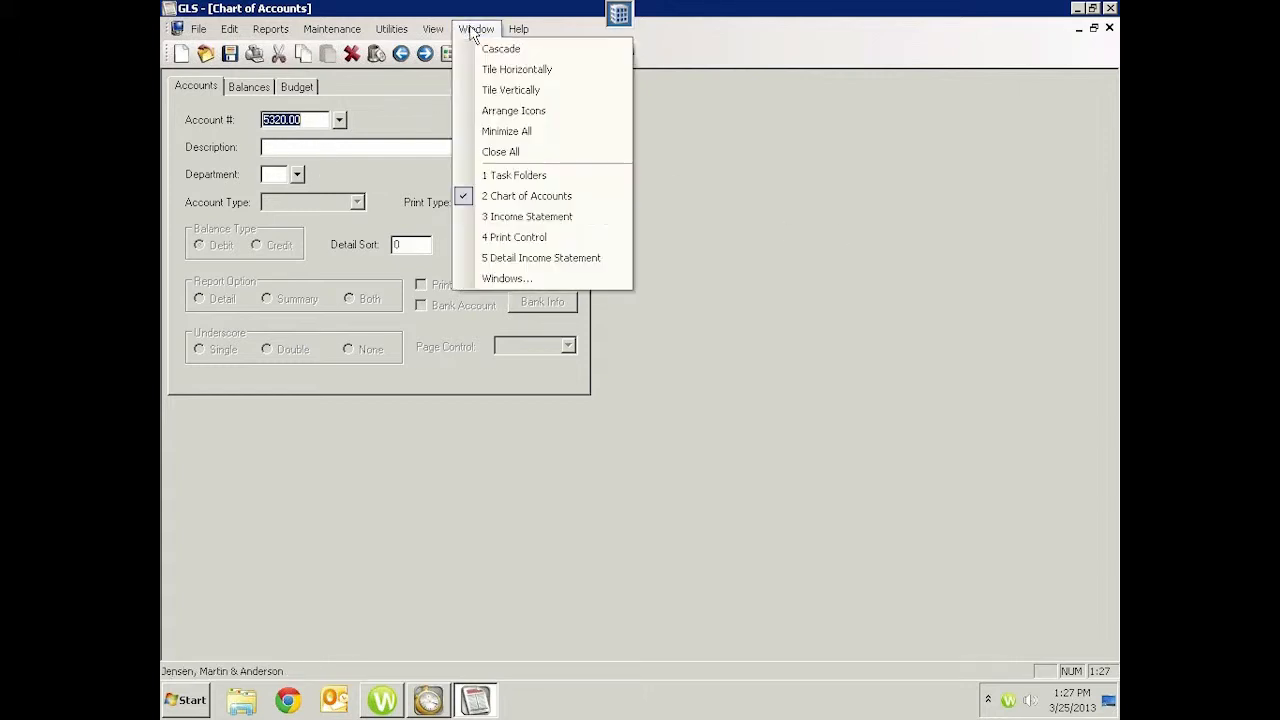
pyautogui.click(539, 222)
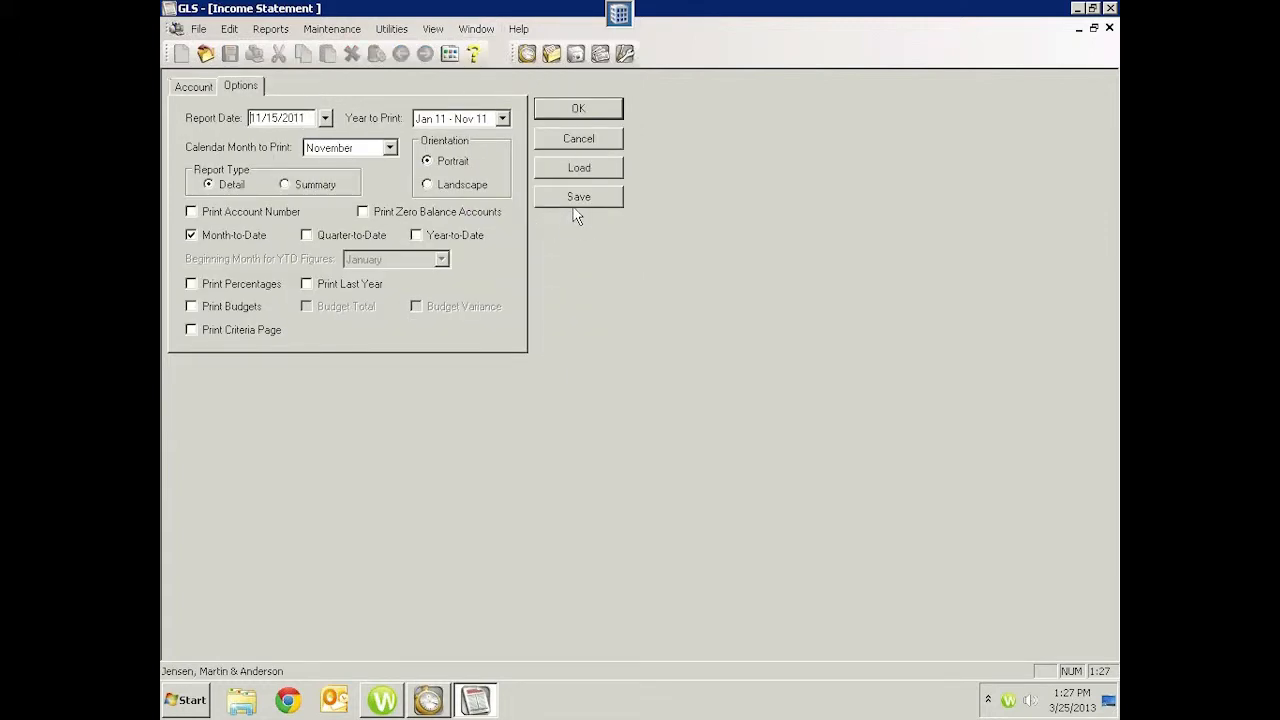
pyautogui.click(578, 108)
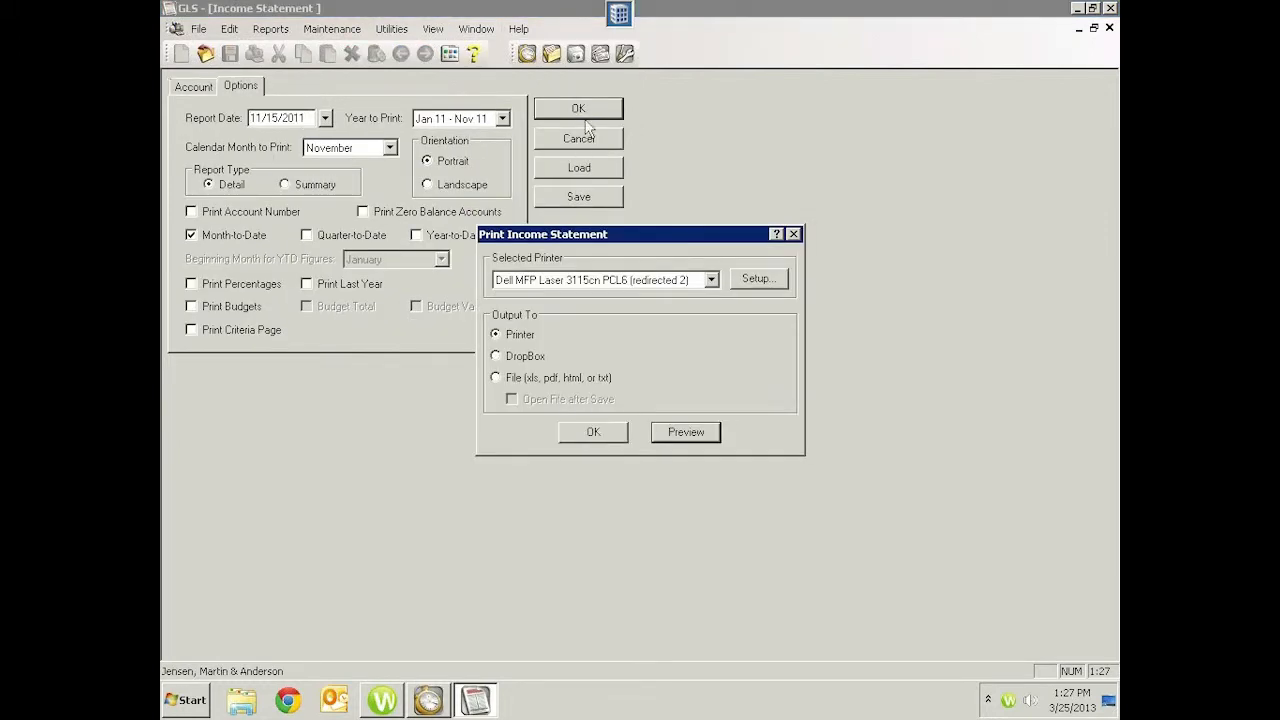
pyautogui.click(662, 432)
pyautogui.scroll(-5, 668, 438)
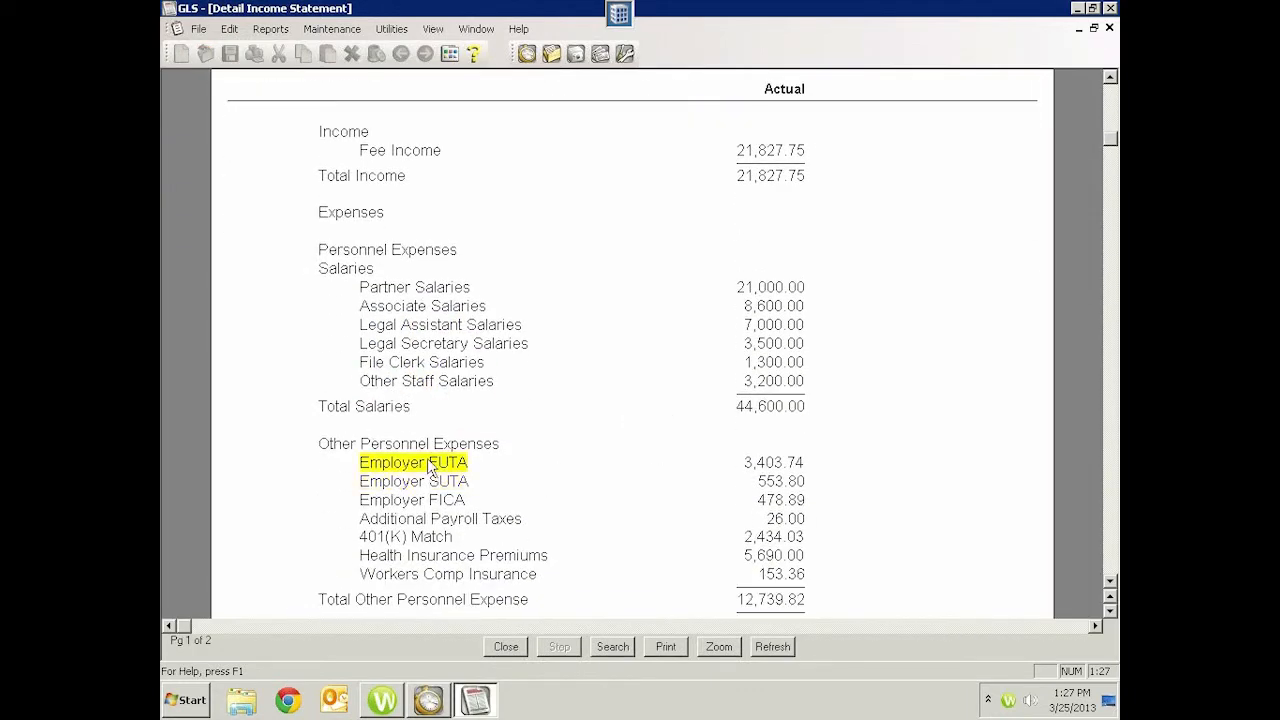
pyautogui.moveTo(431, 468)
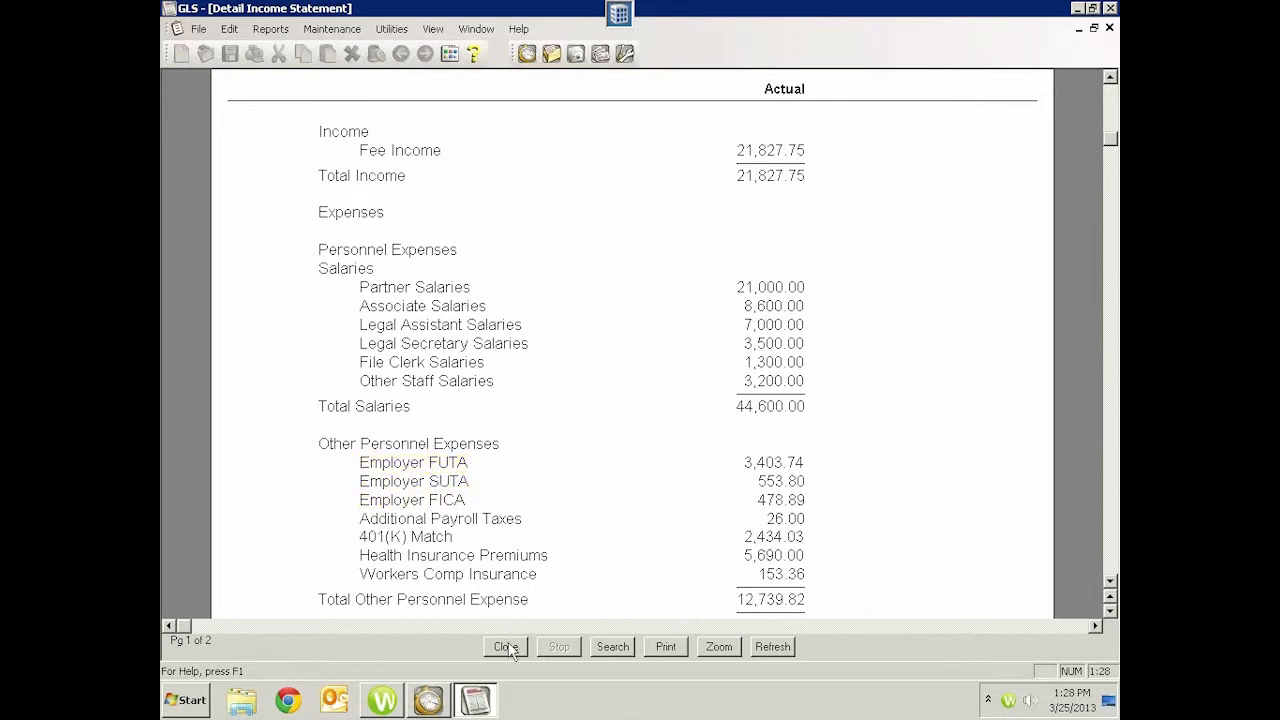
# Step: Switch back to the chart of accounts and go to Employer FUTA account 5320.00 to check its detail sort
pyautogui.click(476, 29)
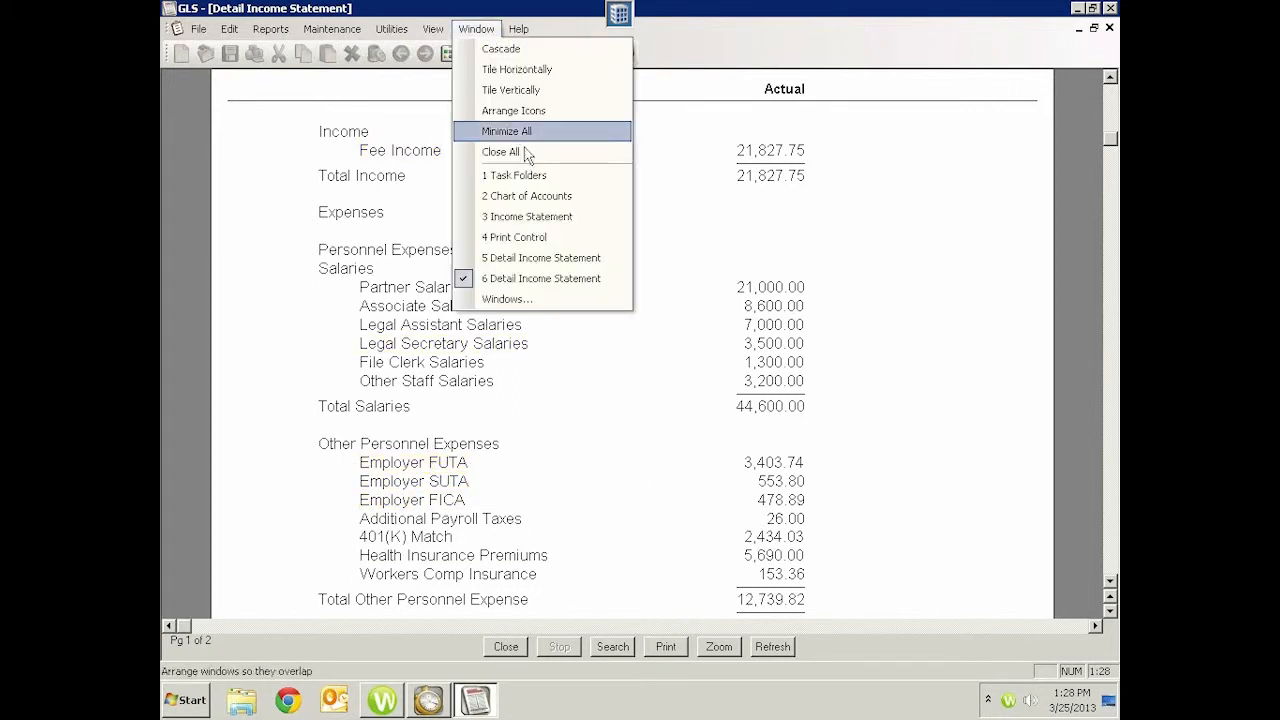
pyautogui.click(528, 200)
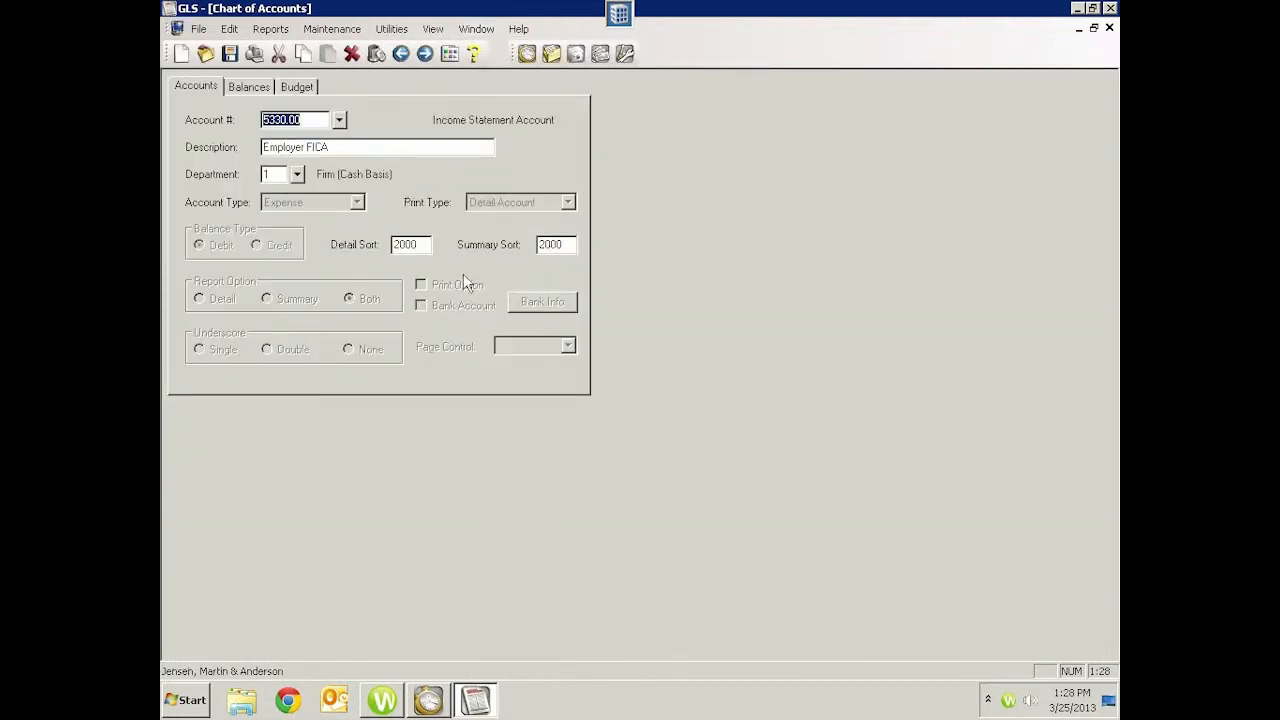
pyautogui.press('pageup')
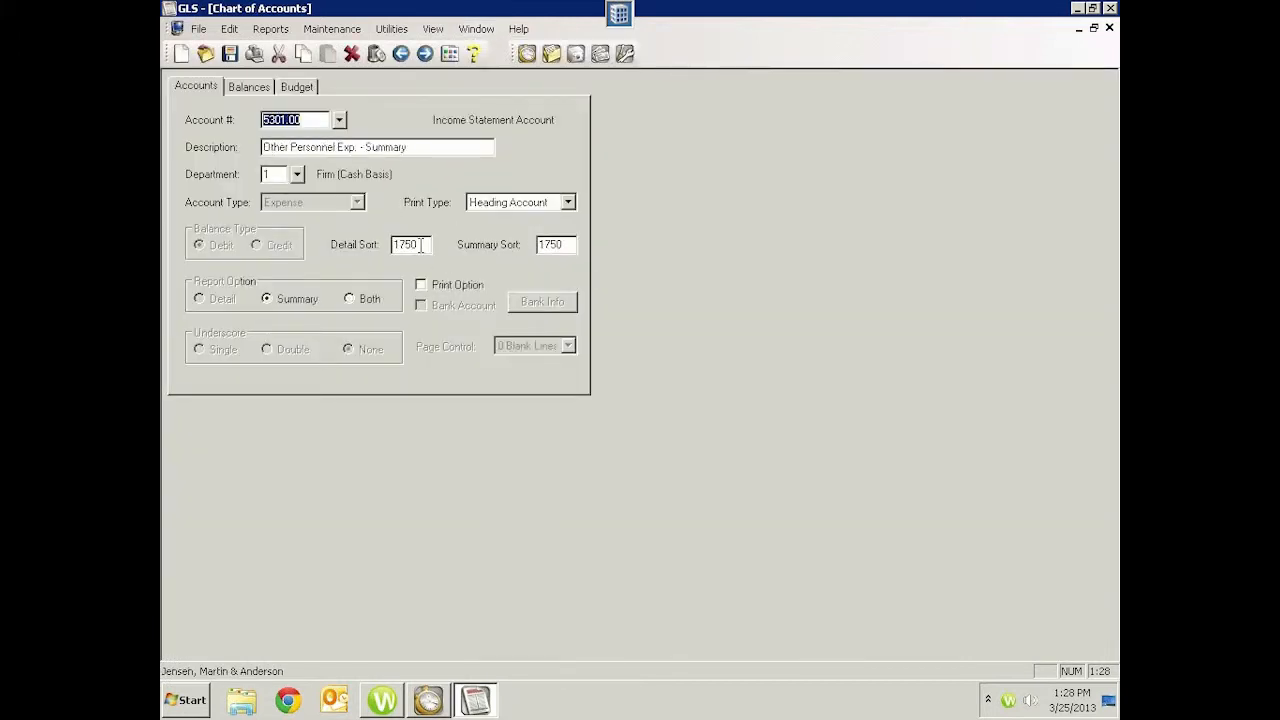
pyautogui.press('pagedown')
pyautogui.press('pagedown')
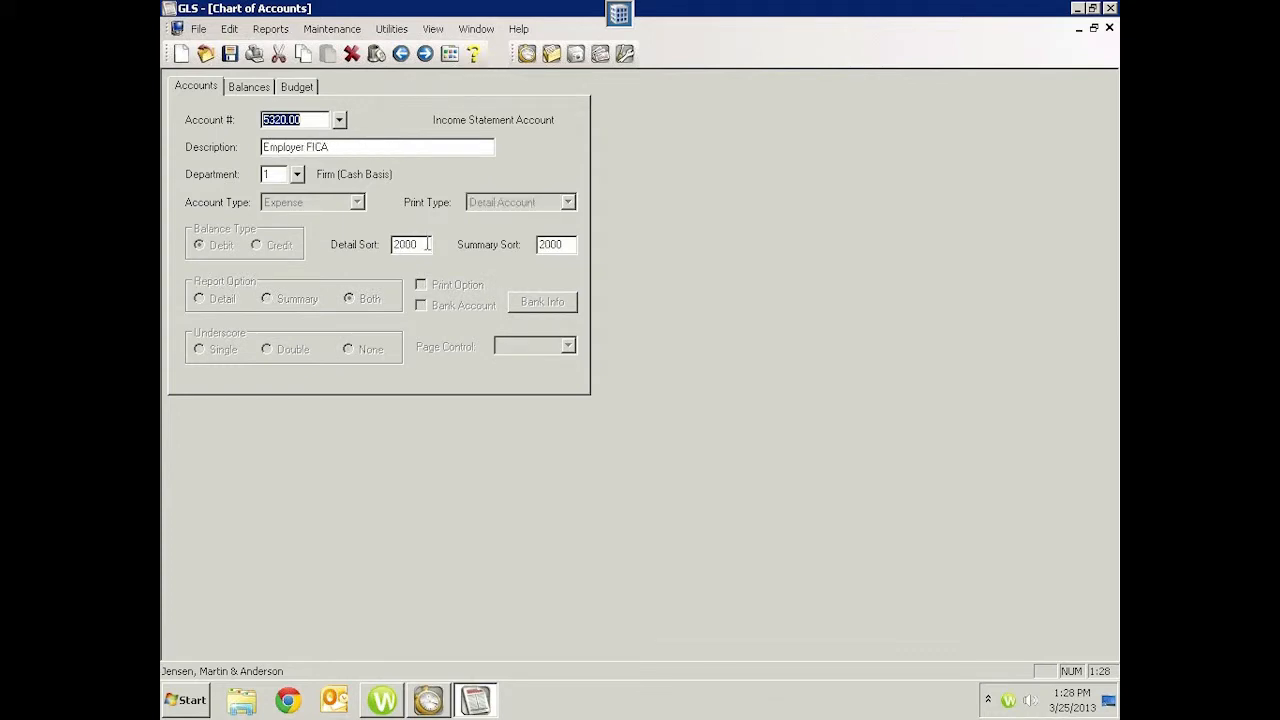
pyautogui.press('pageup')
pyautogui.doubleClick(405, 244)
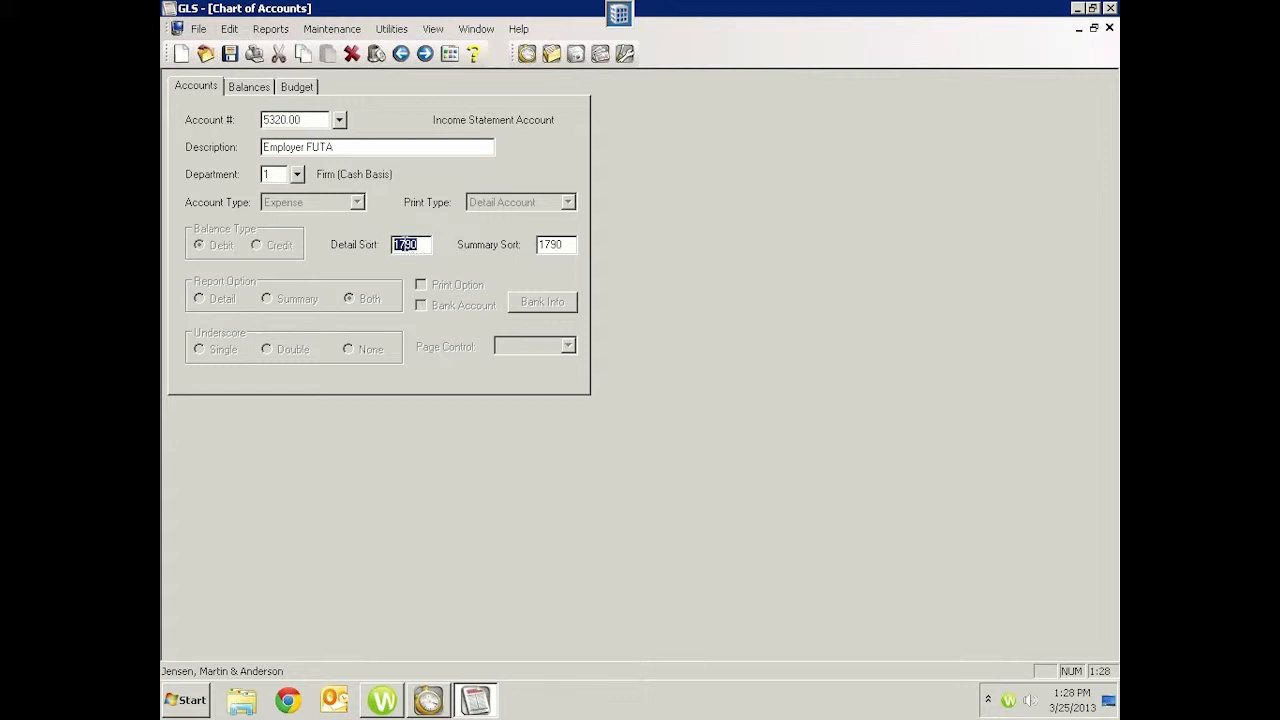
# Step: Step back and forth through accounts 5310.00 and 5301.00 to compare their sort values with Employer FUTA's
pyautogui.press('pageup')
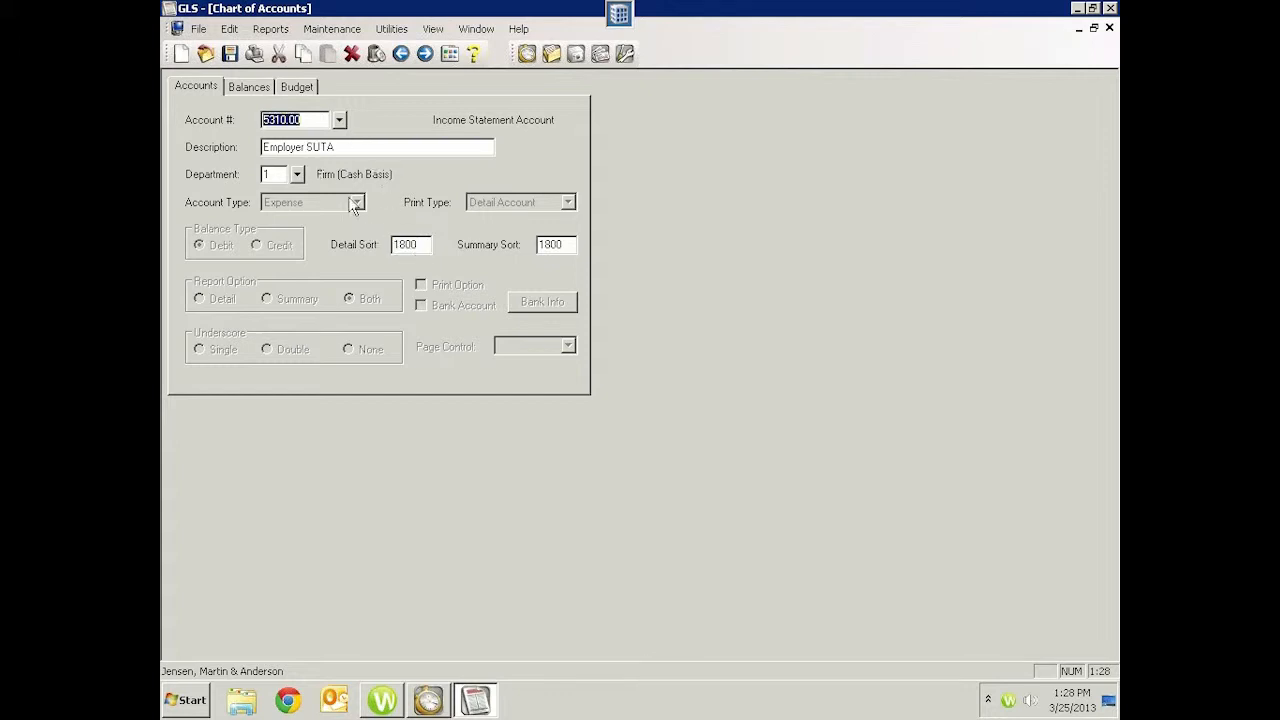
pyautogui.press('pageup')
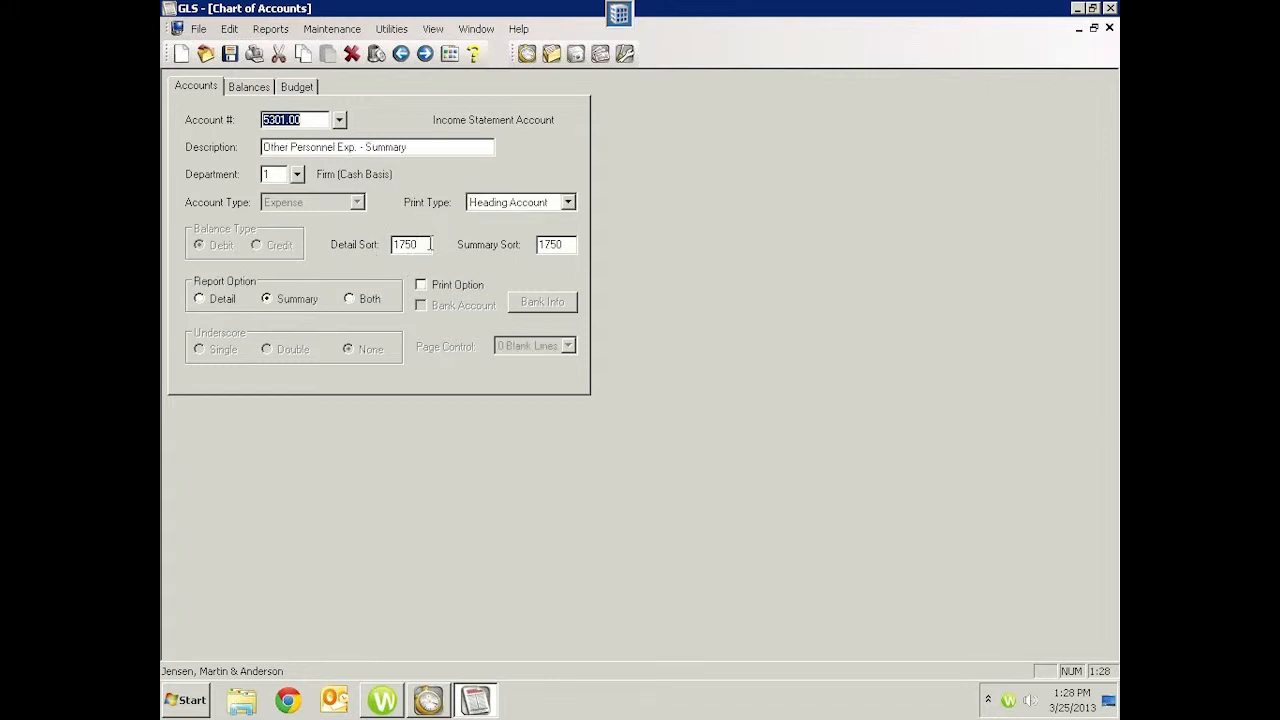
pyautogui.press('pagedown')
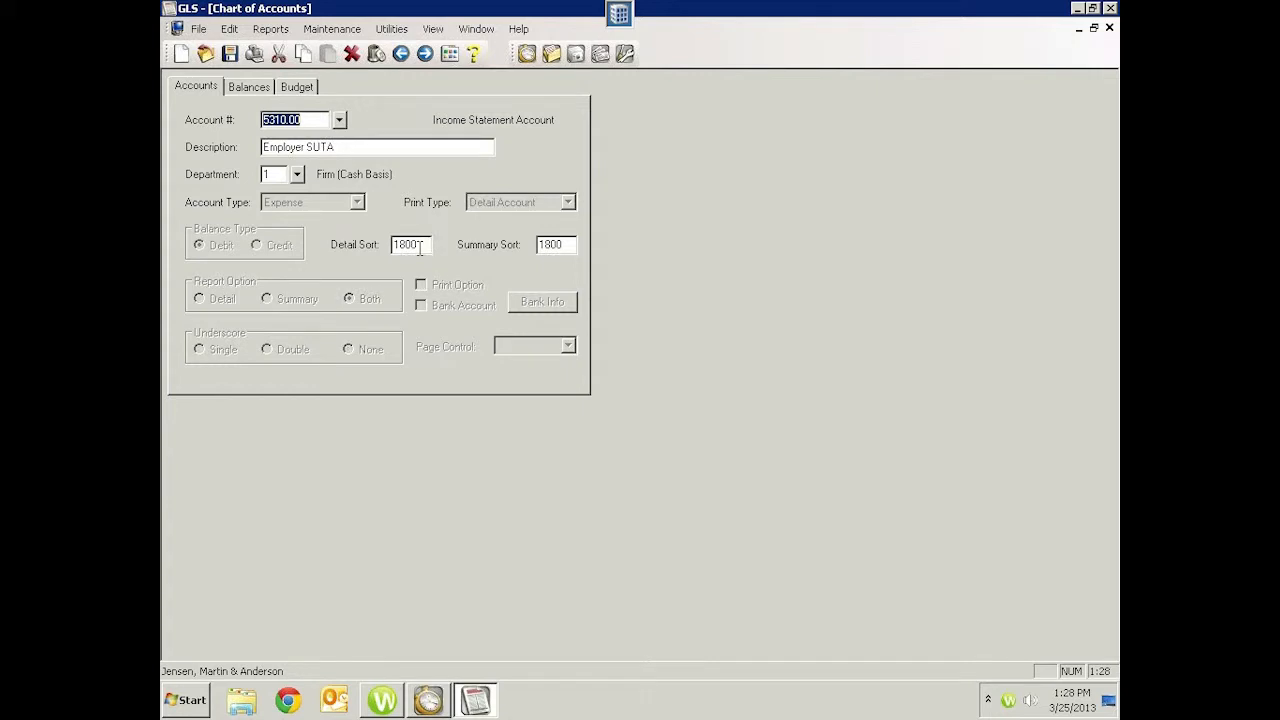
pyautogui.press('pagedown')
pyautogui.press('pageup')
pyautogui.press('pageup')
# Step: Close all the open account and report windows and reopen the task folders
pyautogui.click(1109, 30)
pyautogui.click(1109, 30)
pyautogui.click(1109, 30)
pyautogui.click(1109, 30)
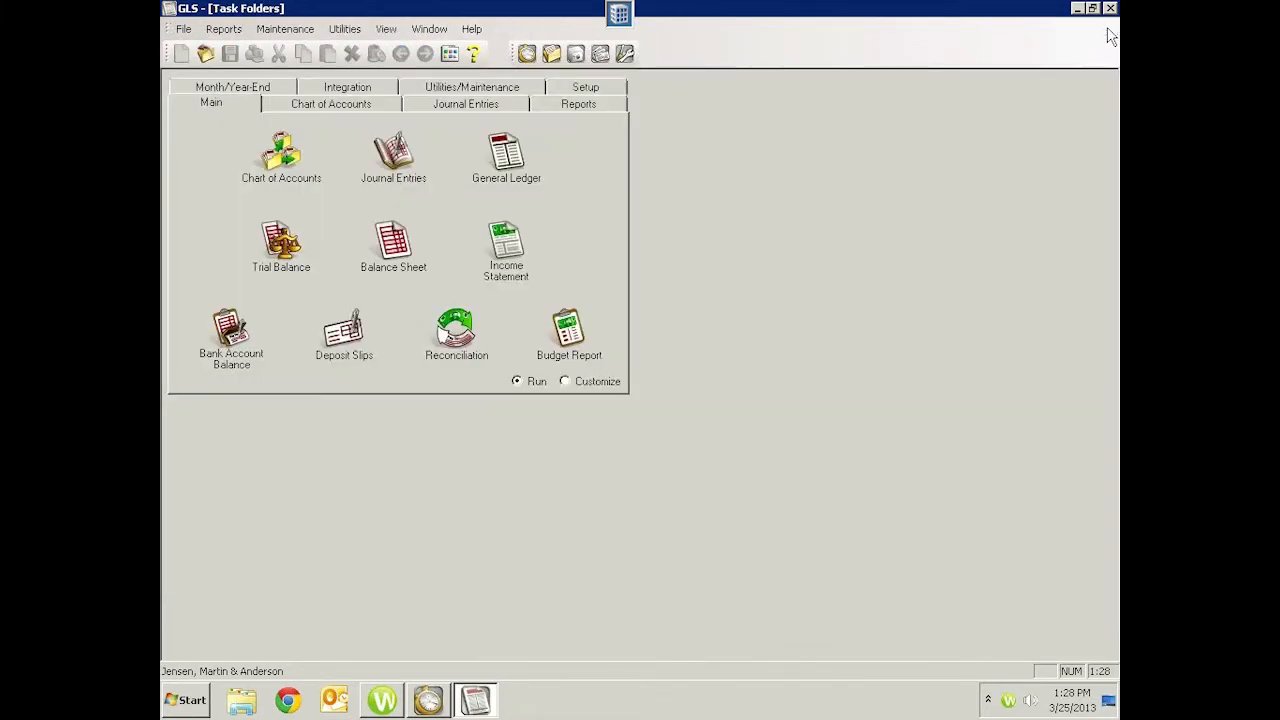
pyautogui.click(1108, 31)
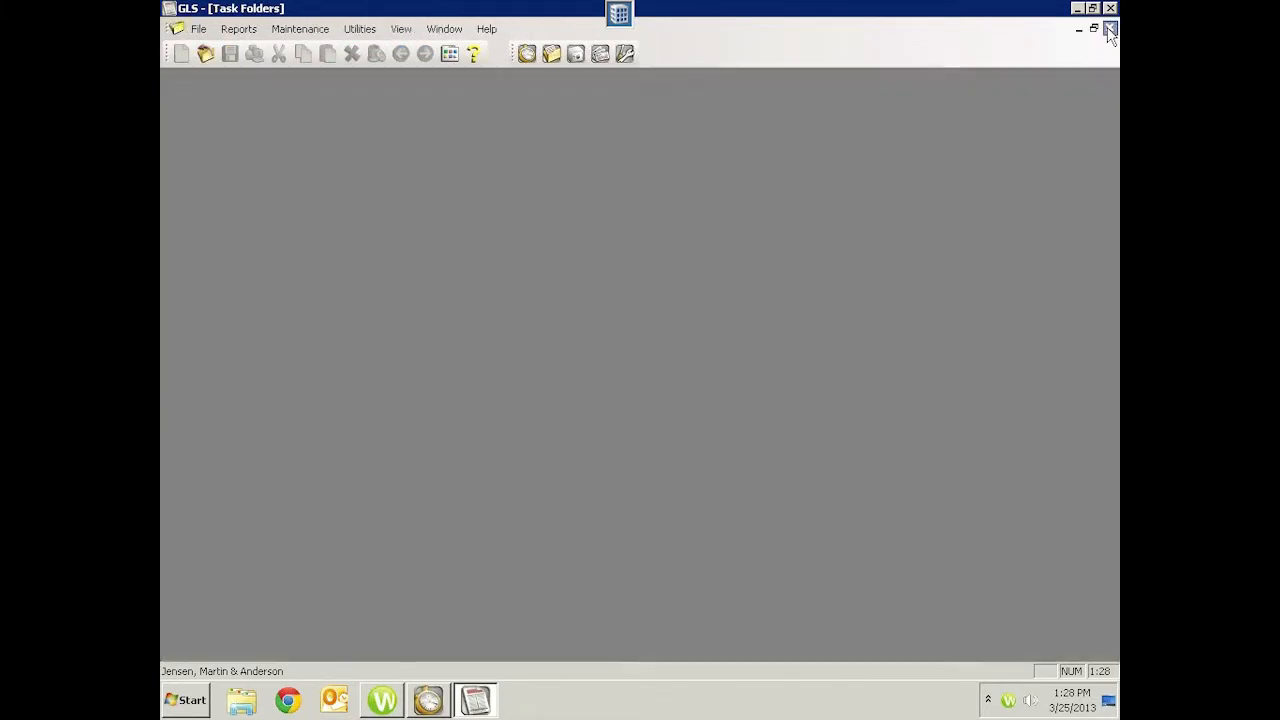
pyautogui.click(449, 53)
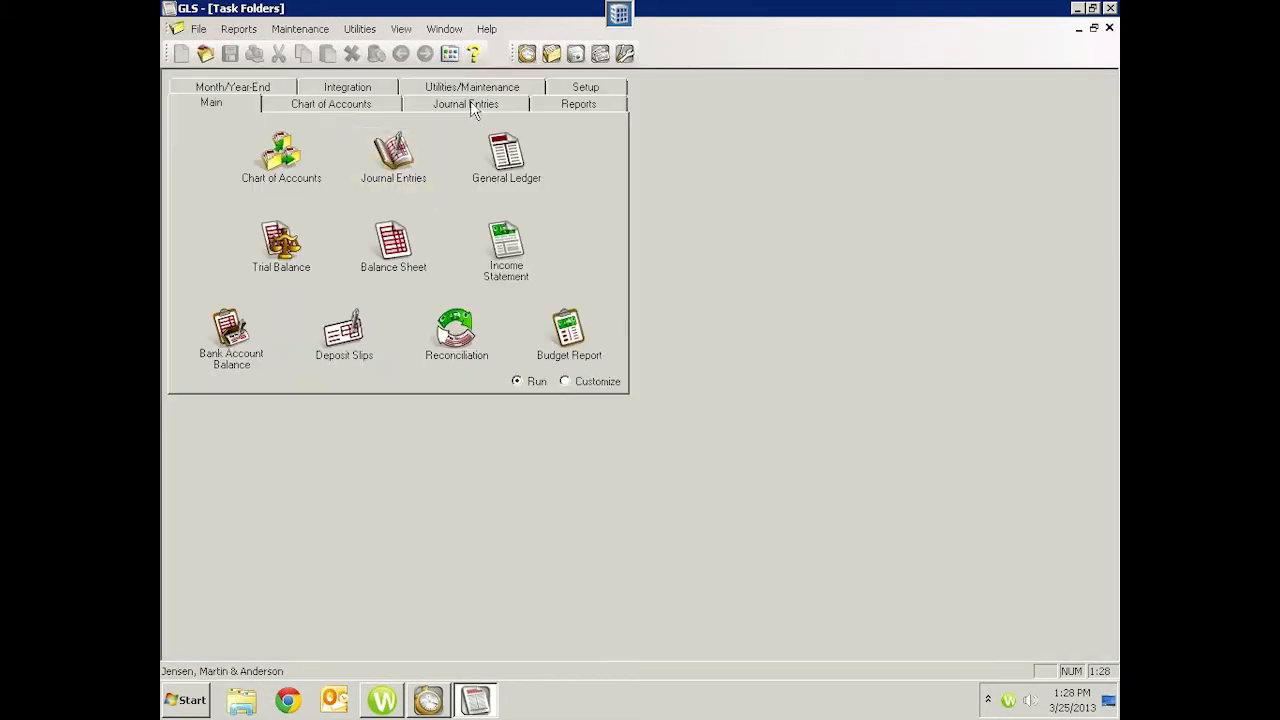
# Step: Review the Chart of Accounts List report's options with a detail sort sequence order enabled, then cancel the report
pyautogui.click(579, 106)
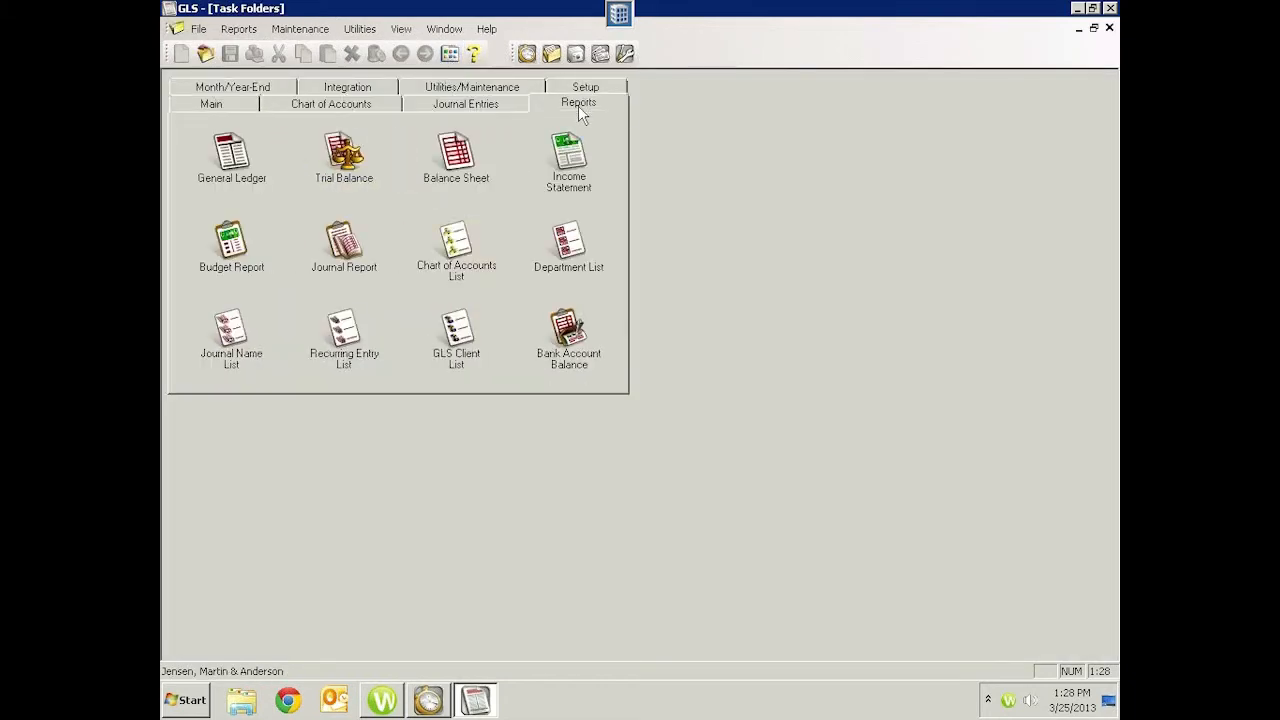
pyautogui.click(474, 252)
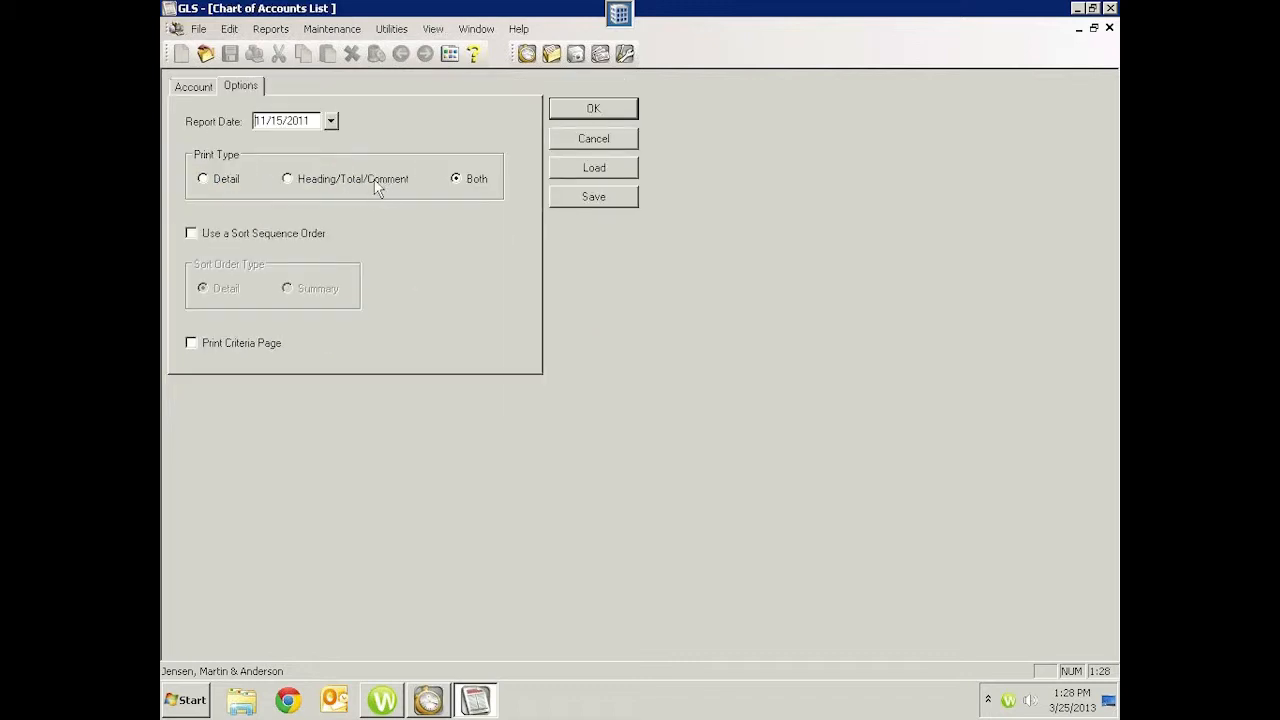
pyautogui.click(226, 247)
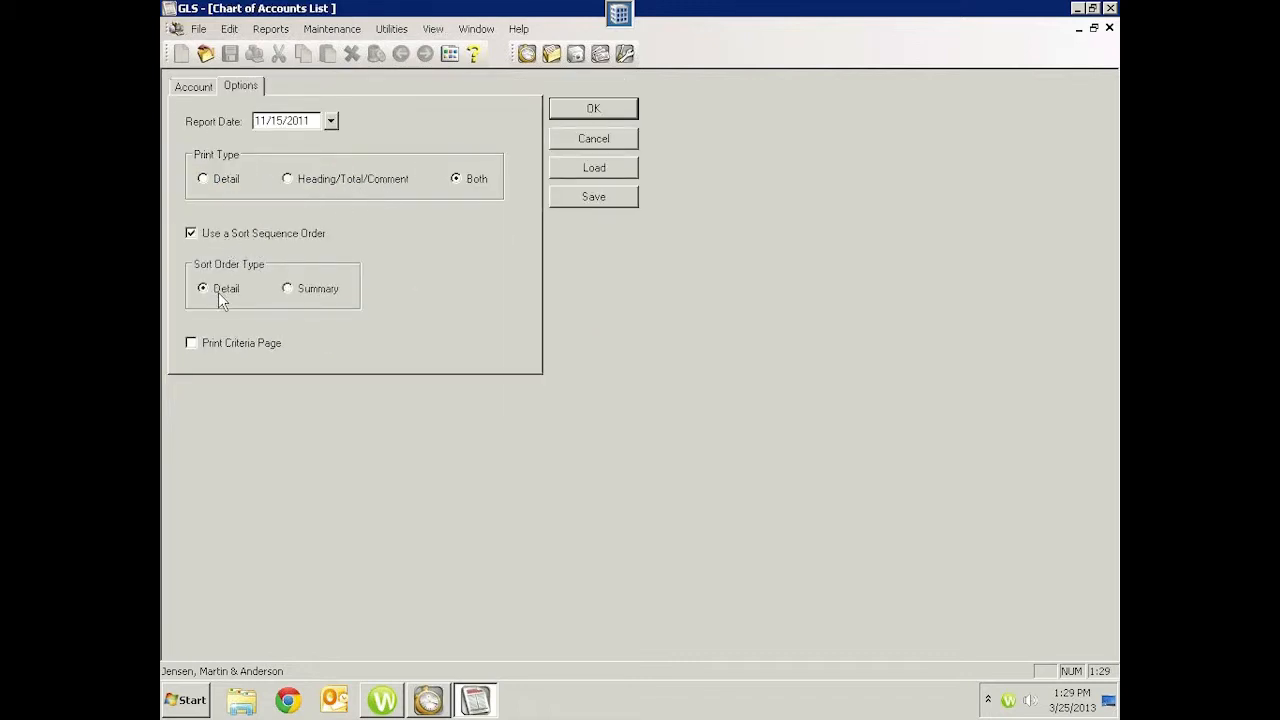
pyautogui.click(205, 92)
pyautogui.click(243, 90)
pyautogui.click(622, 137)
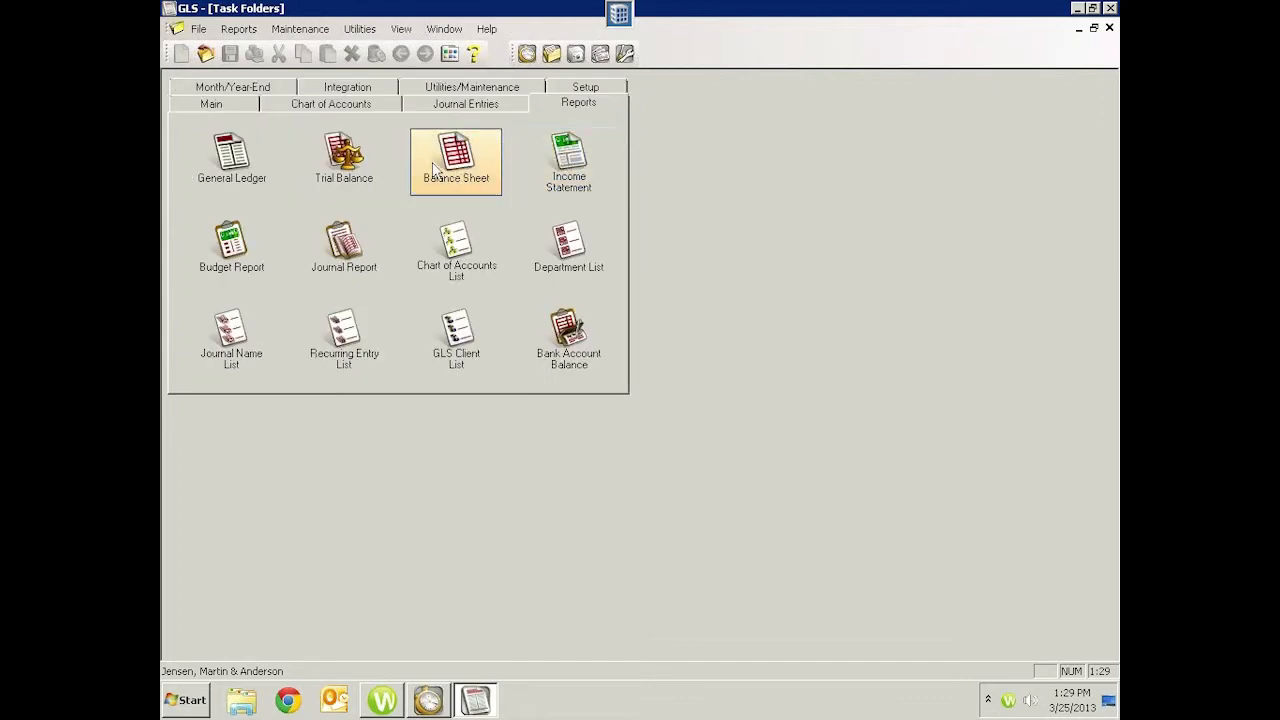
# Step: Open the first account, 1000.00 Assets, in the chart of accounts to examine its detail and summary sort fields, then close it
pyautogui.click(236, 108)
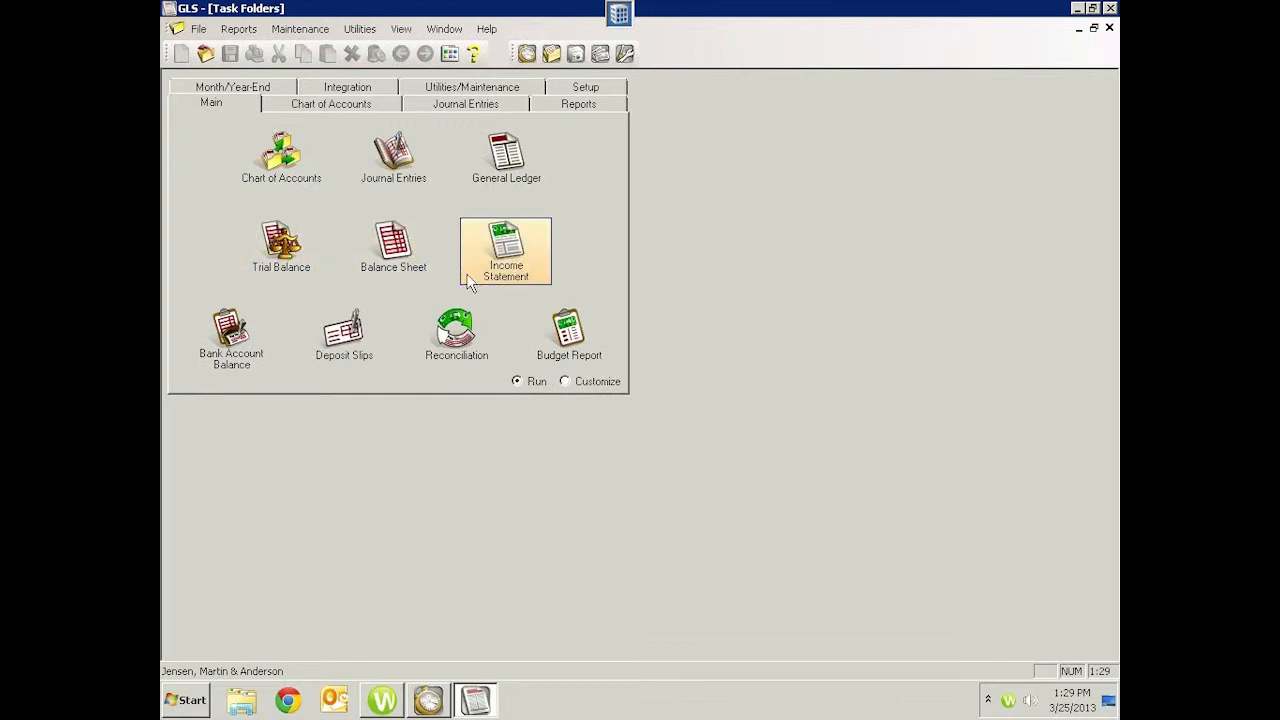
pyautogui.click(281, 158)
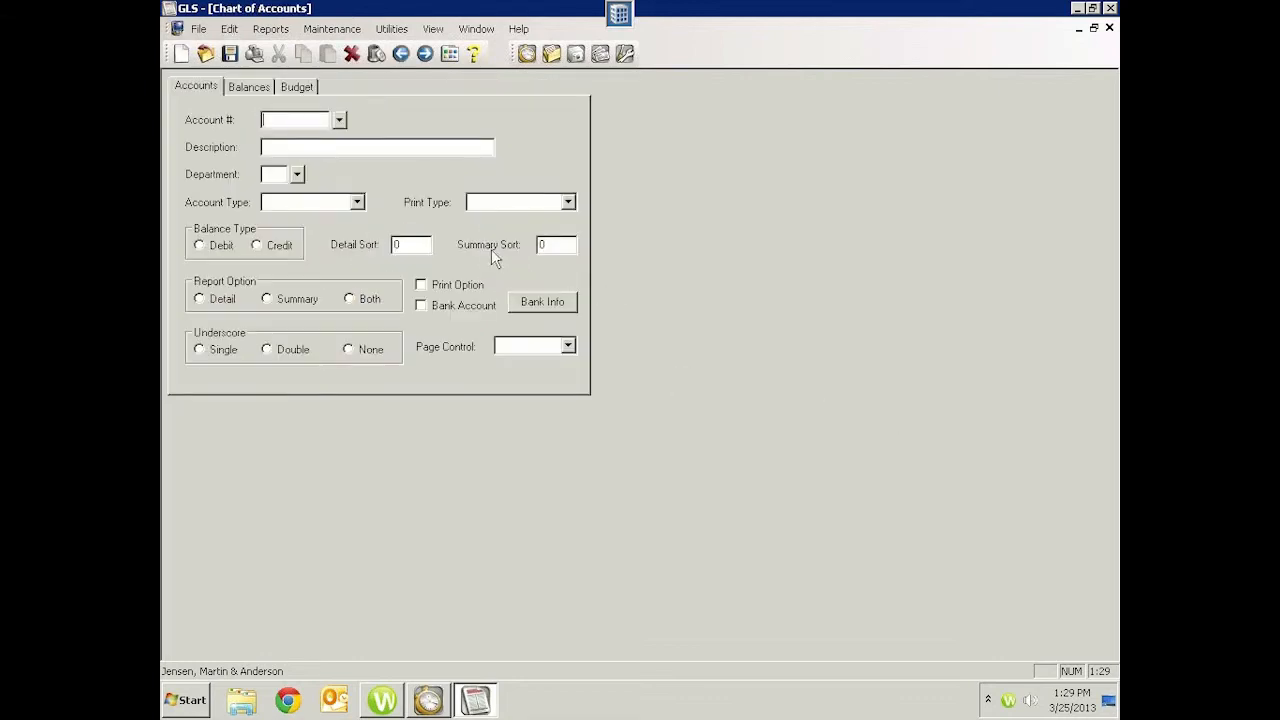
pyautogui.click(421, 246)
pyautogui.click(665, 376)
pyautogui.press('pagedown')
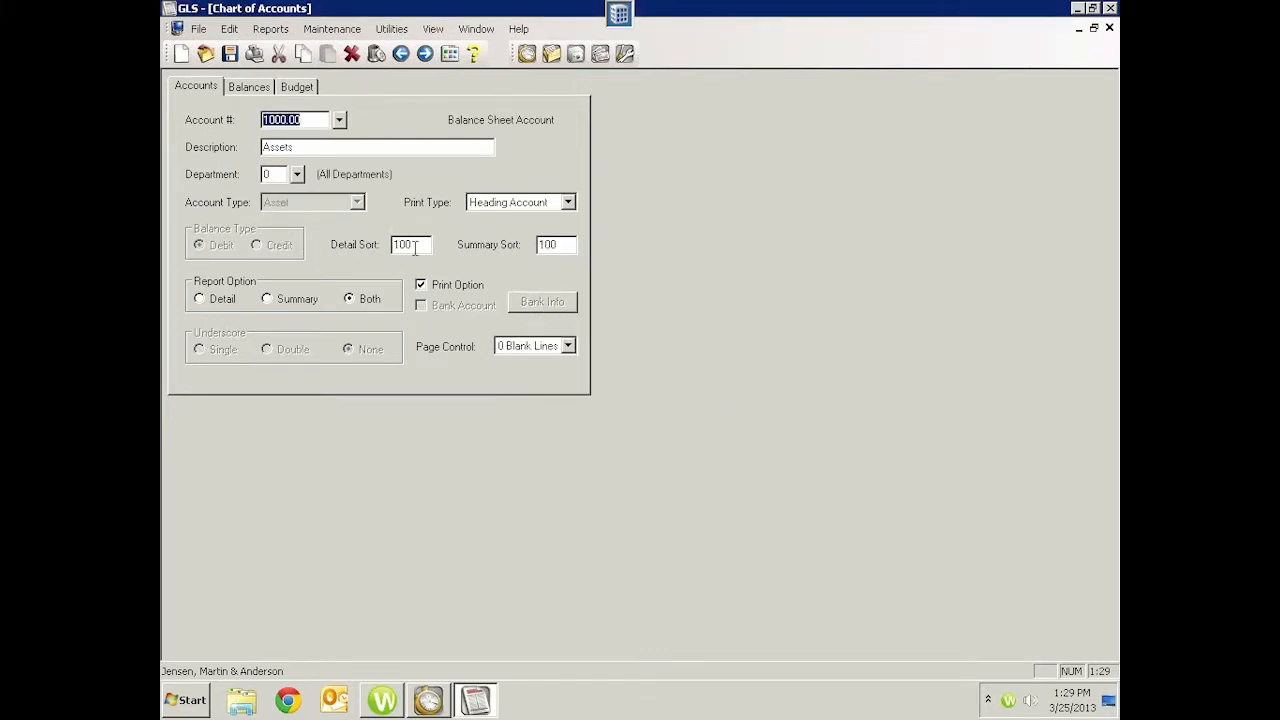
pyautogui.click(552, 246)
pyautogui.click(410, 245)
pyautogui.click(1109, 28)
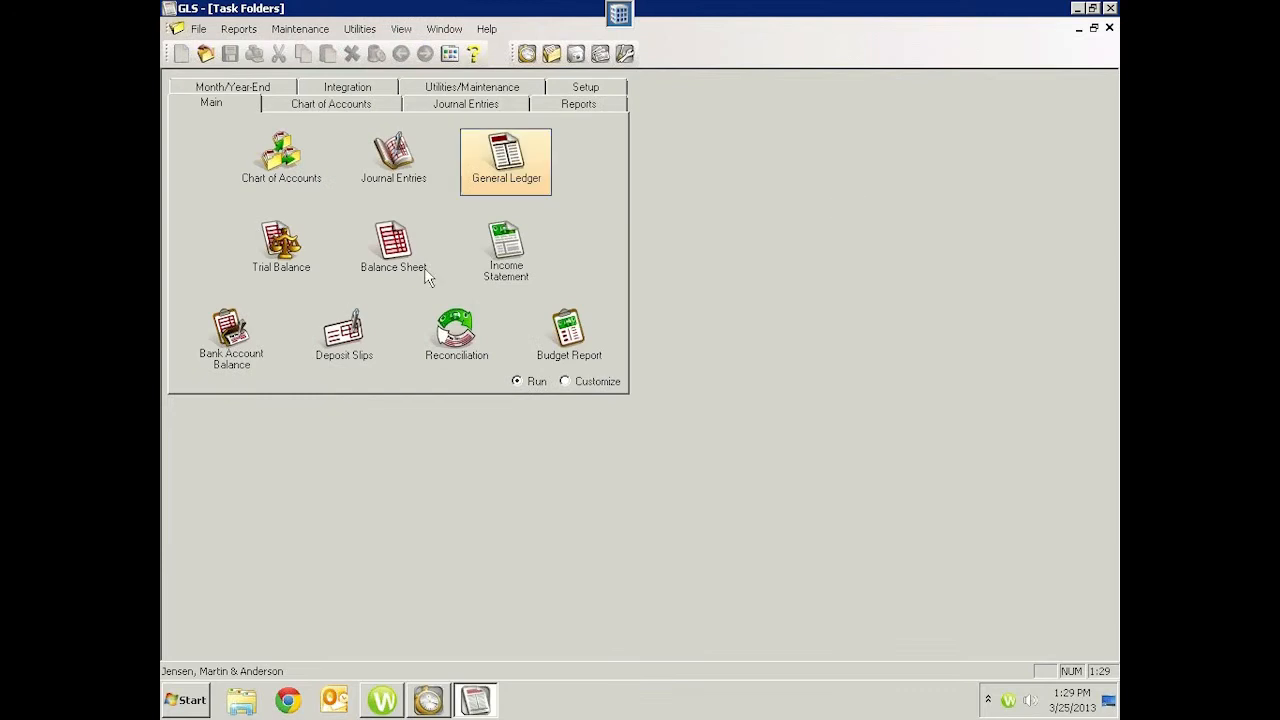
# Step: Preview the November detail income statement, review the order of the personnel expense lines, and close the preview
pyautogui.click(506, 248)
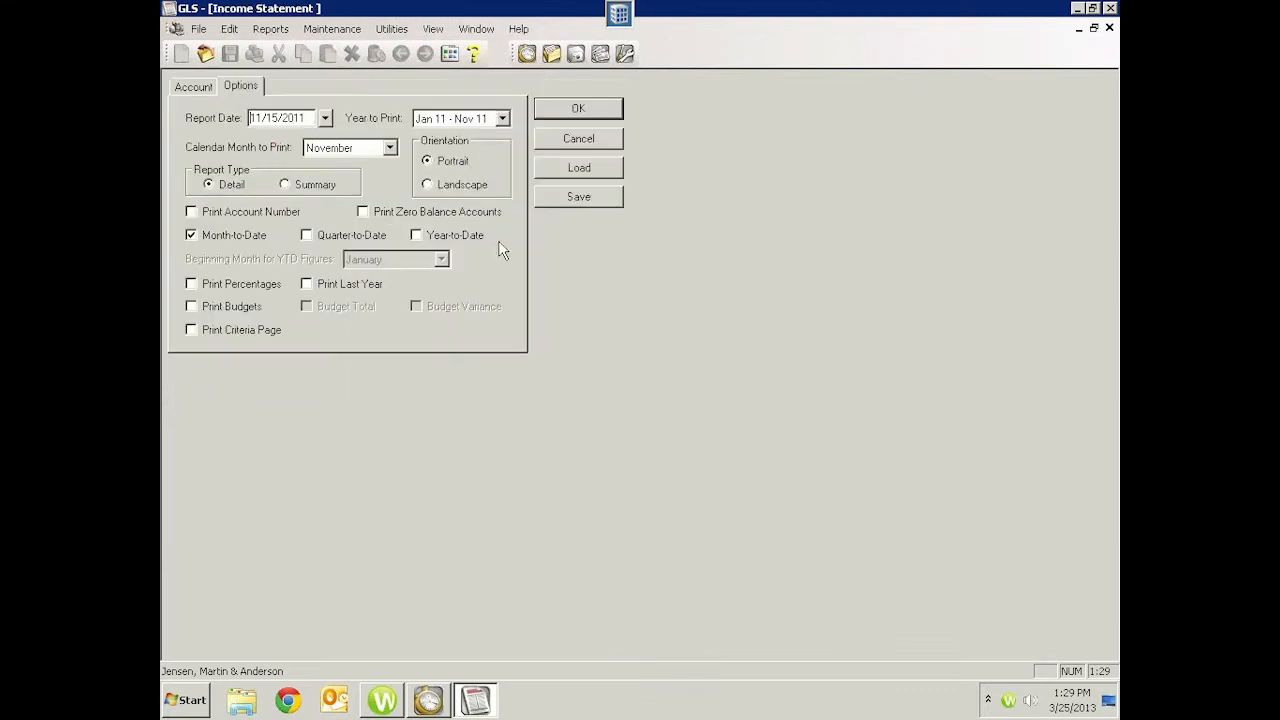
pyautogui.click(577, 110)
pyautogui.click(687, 433)
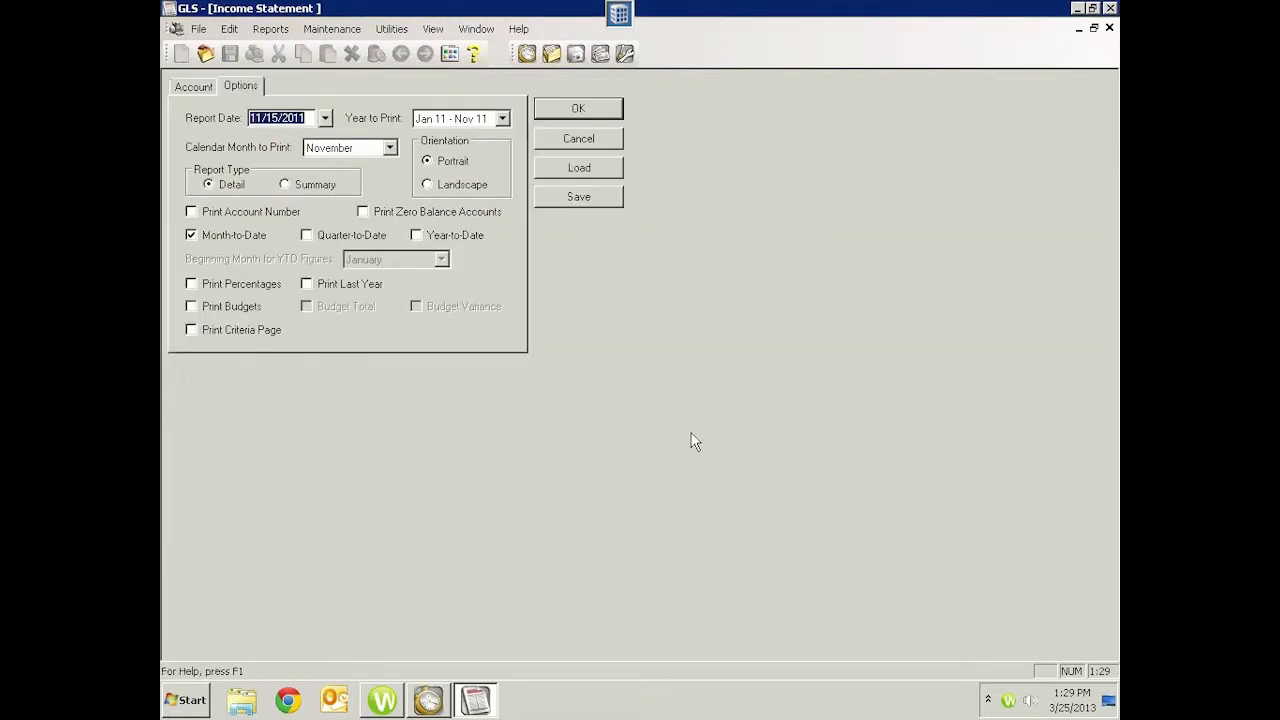
pyautogui.scroll(-5, 727, 441)
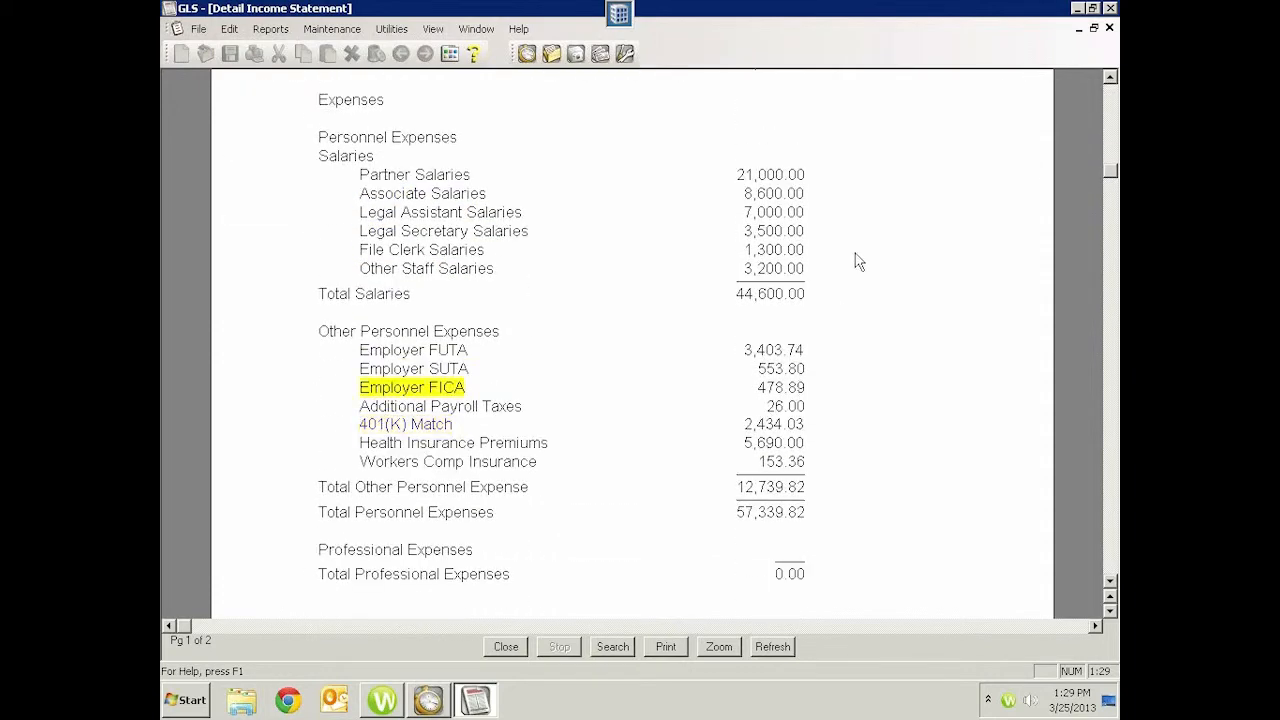
pyautogui.scroll(2, 835, 240)
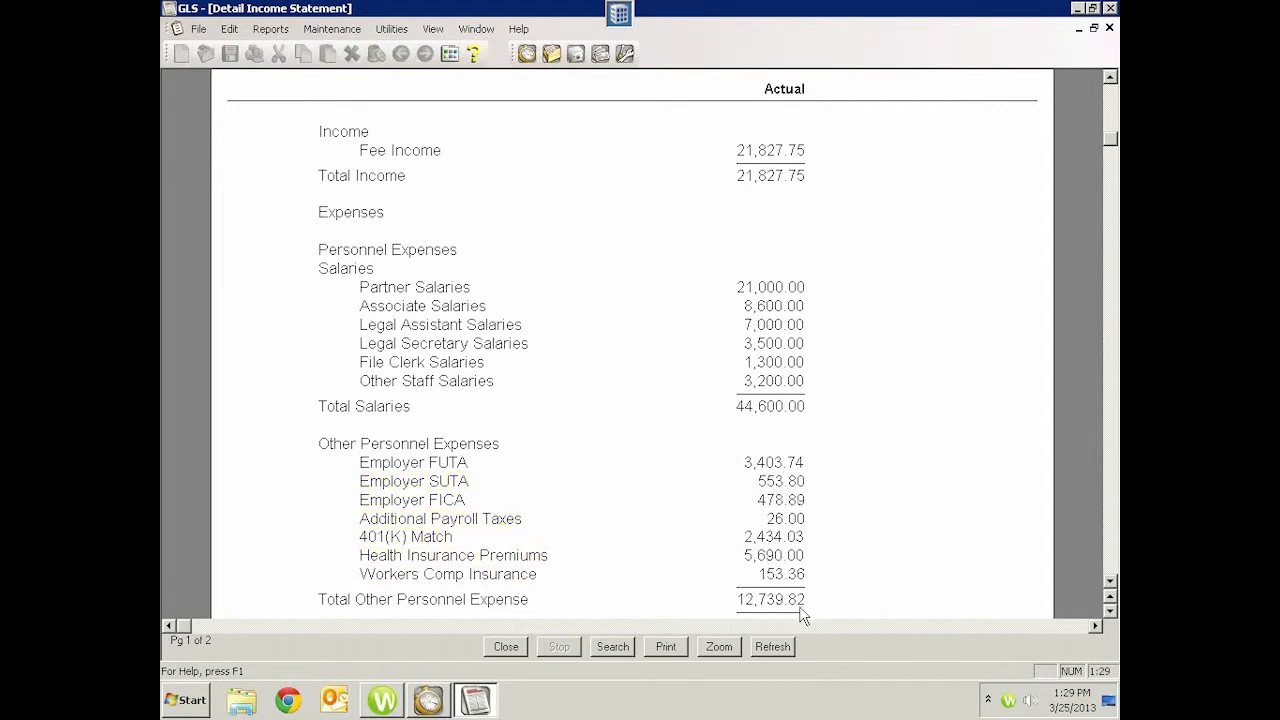
pyautogui.click(518, 648)
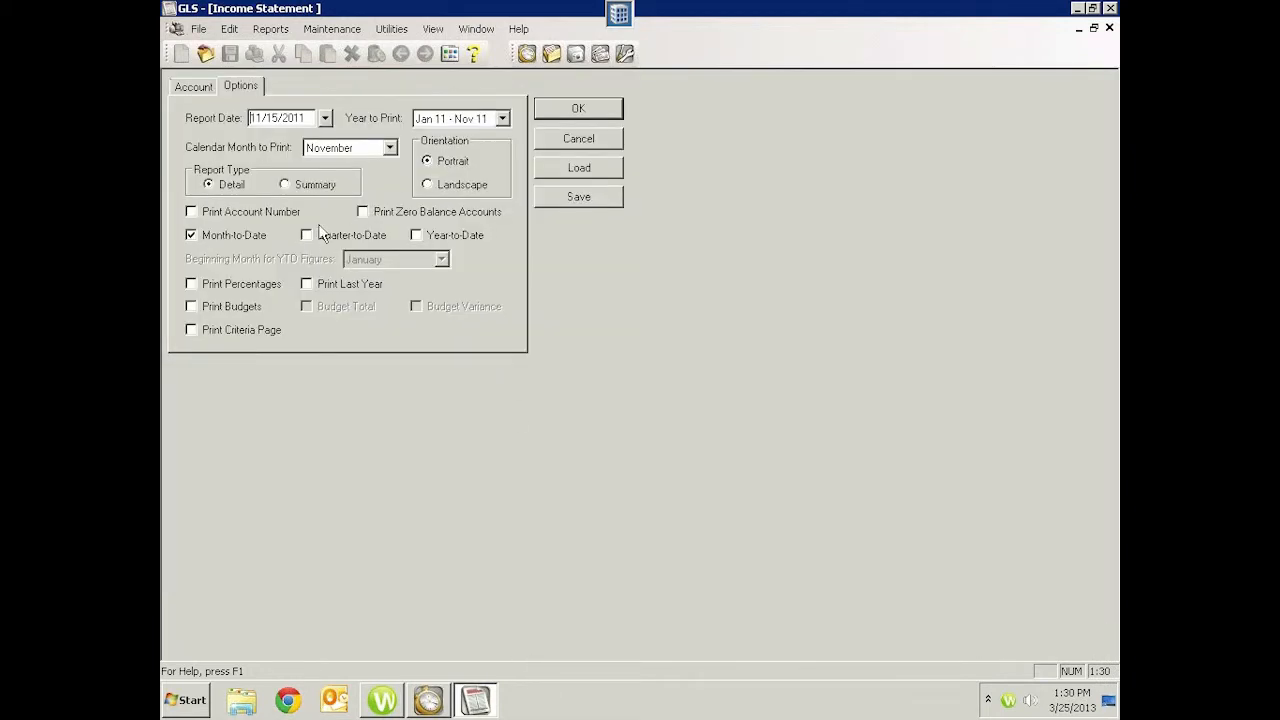
# Step: Preview the November income statement as a summary report, then close it and return to the task folders
pyautogui.click(326, 187)
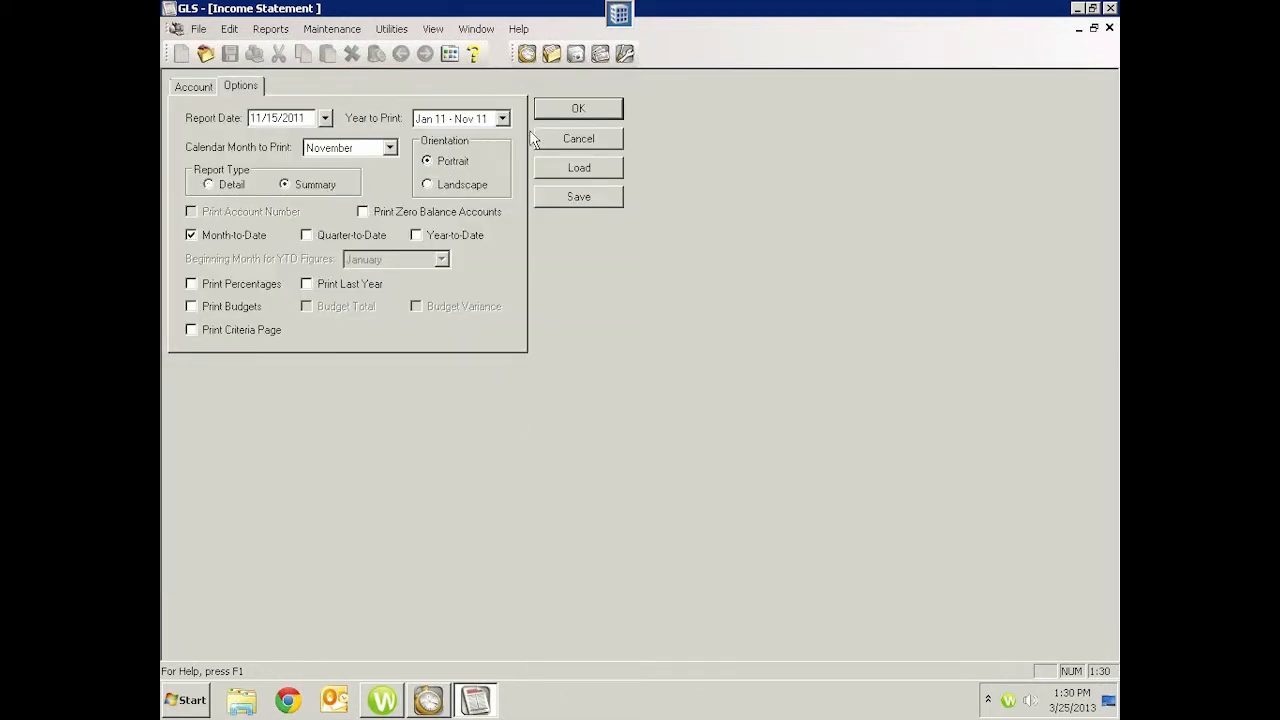
pyautogui.click(580, 111)
pyautogui.click(676, 432)
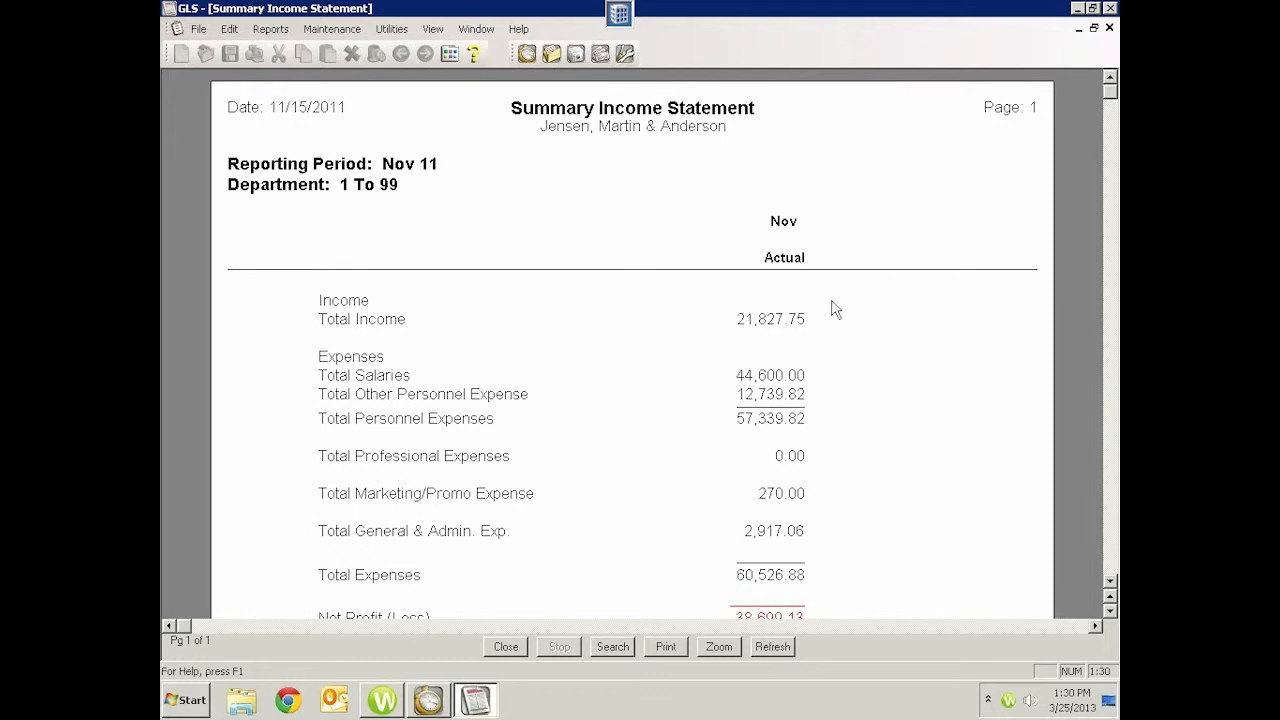
pyautogui.click(1109, 28)
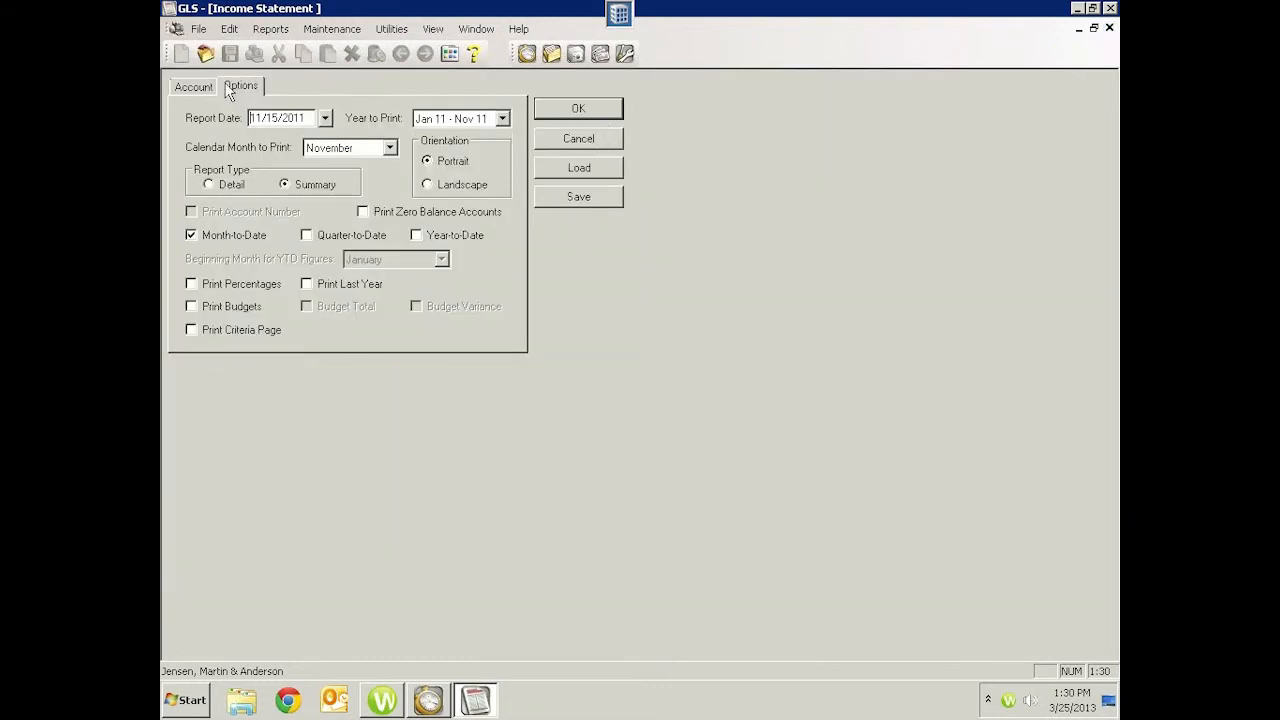
pyautogui.click(558, 140)
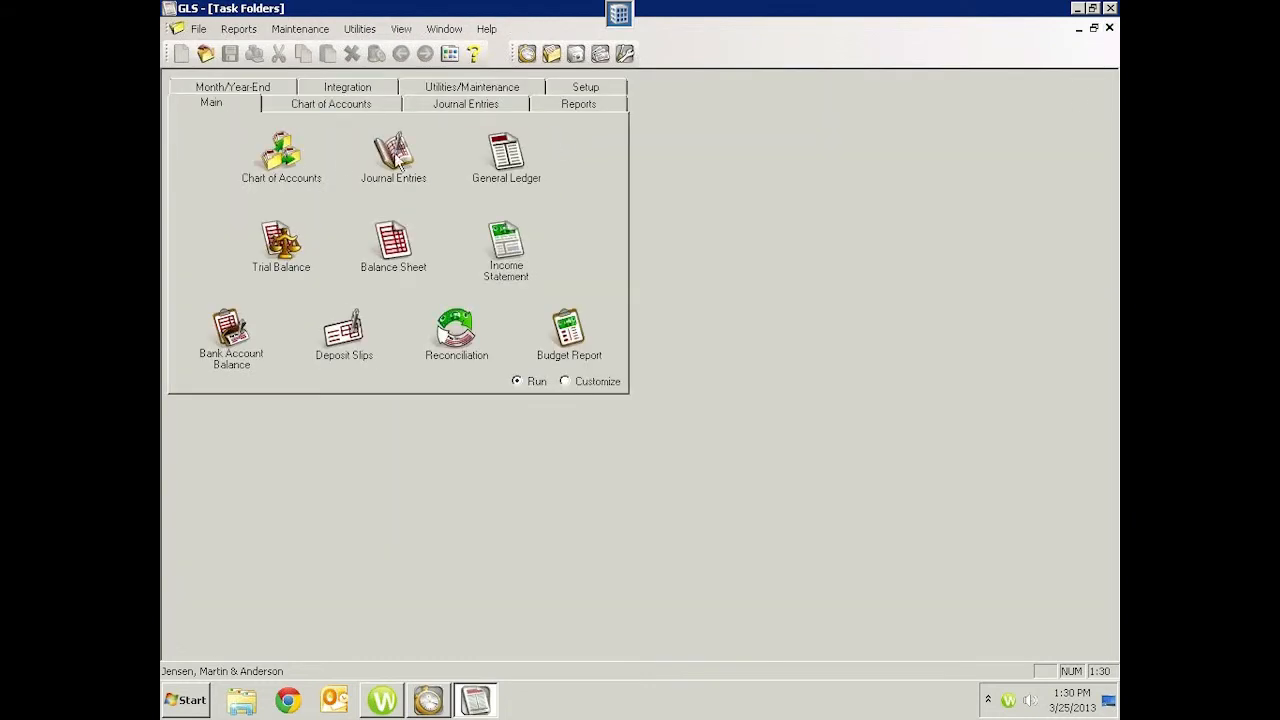
# Step: Examine the print types of the salary accounts, 5021.00 Salaries - Summary through 5299.00 Total Salaries, in the account lookup, then close the chart of accounts
pyautogui.click(289, 146)
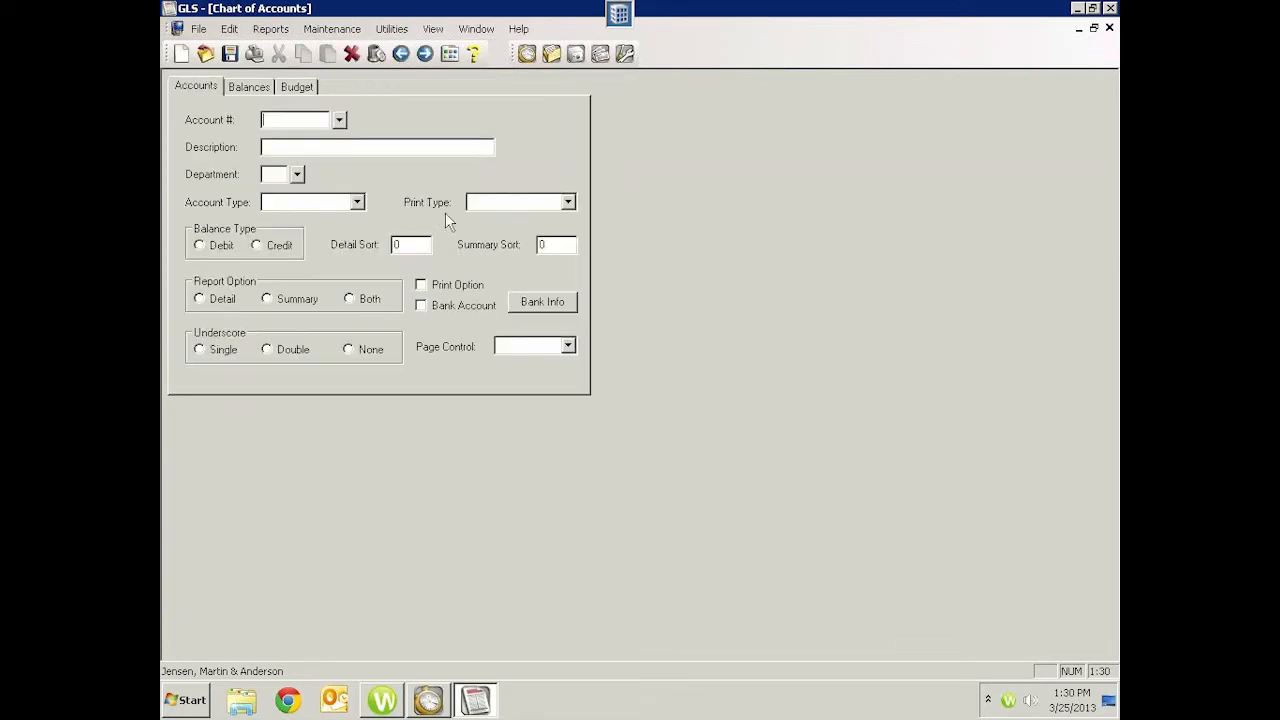
pyautogui.click(339, 120)
pyautogui.scroll(-8, 640, 416)
pyautogui.scroll(-16, 643, 416)
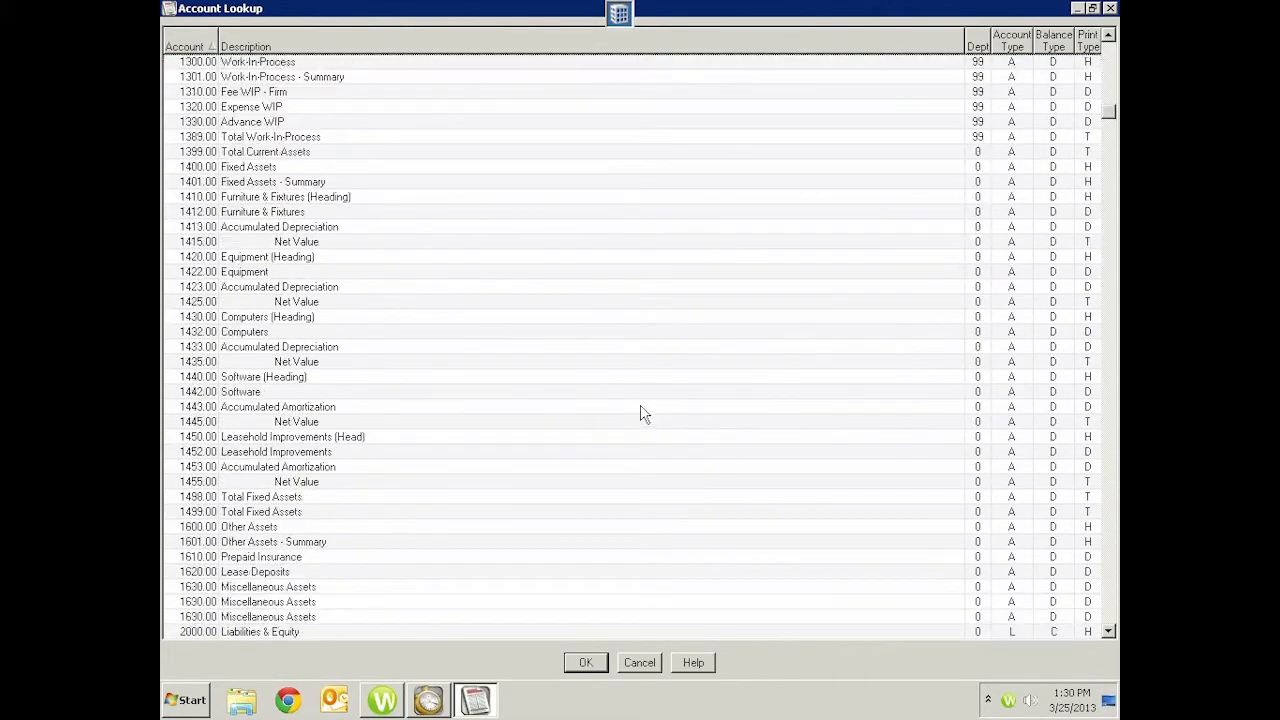
pyautogui.scroll(-18, 643, 413)
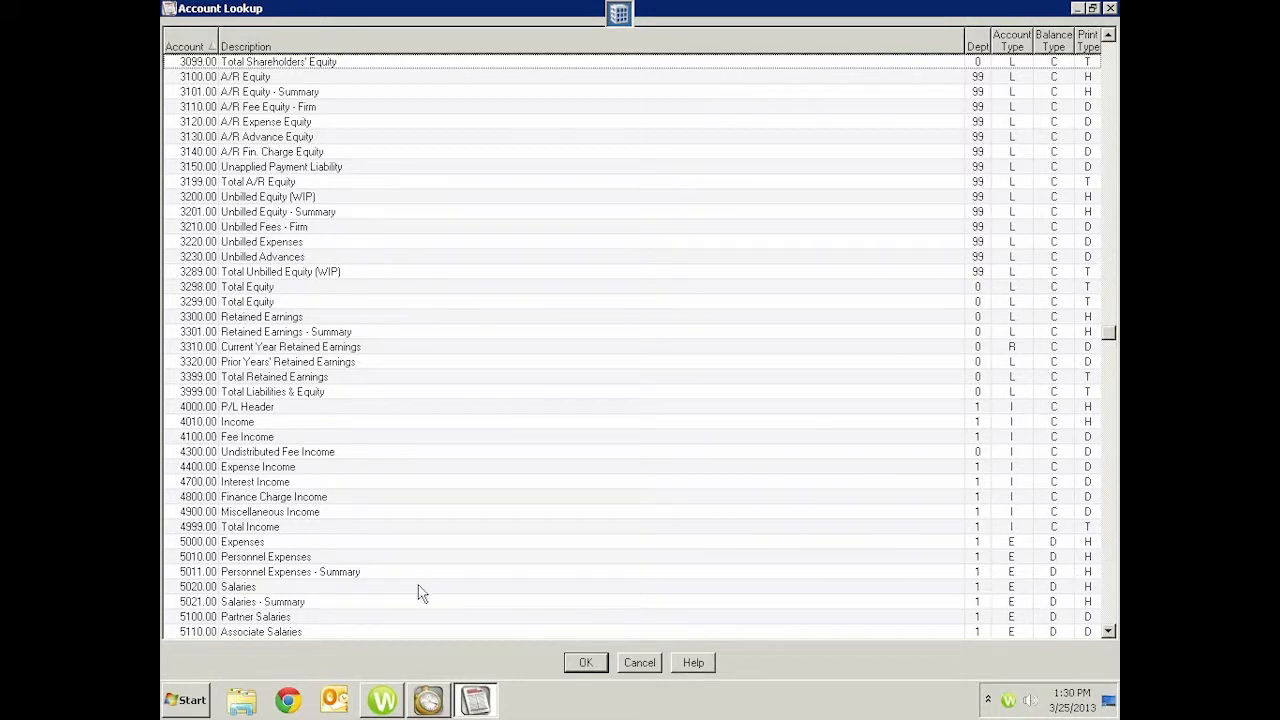
pyautogui.scroll(-2, 418, 593)
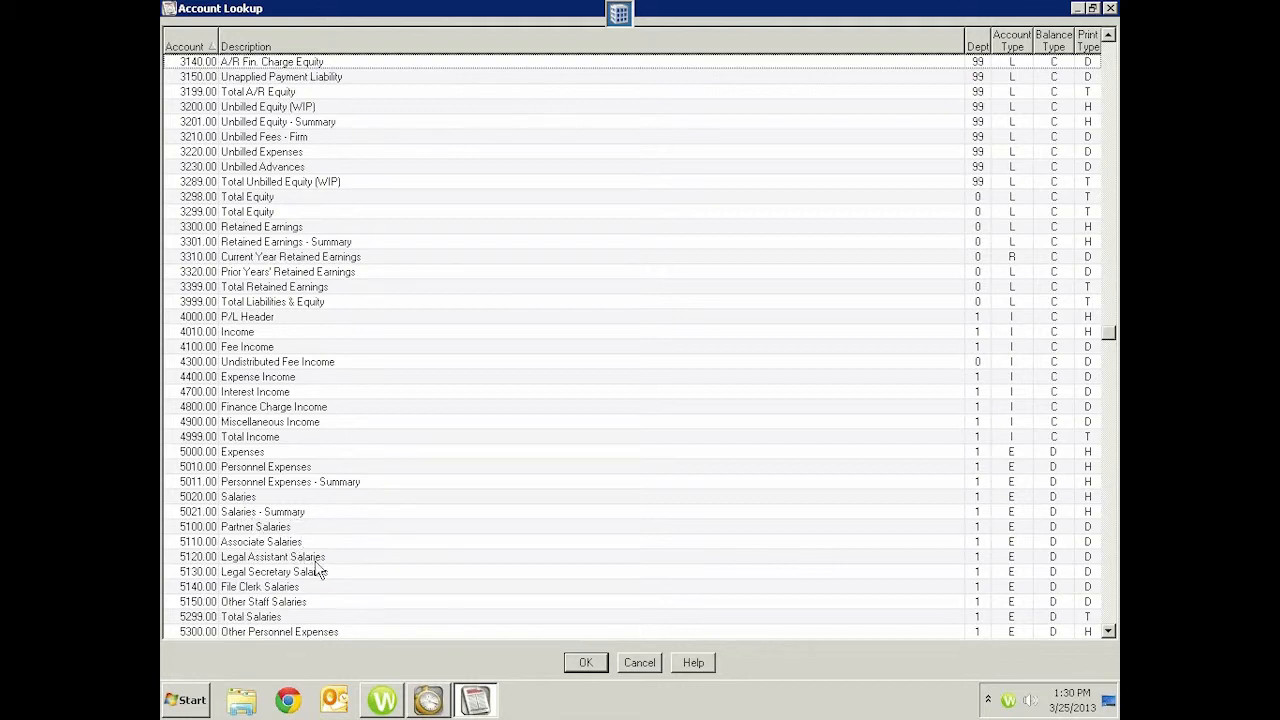
pyautogui.click(274, 618)
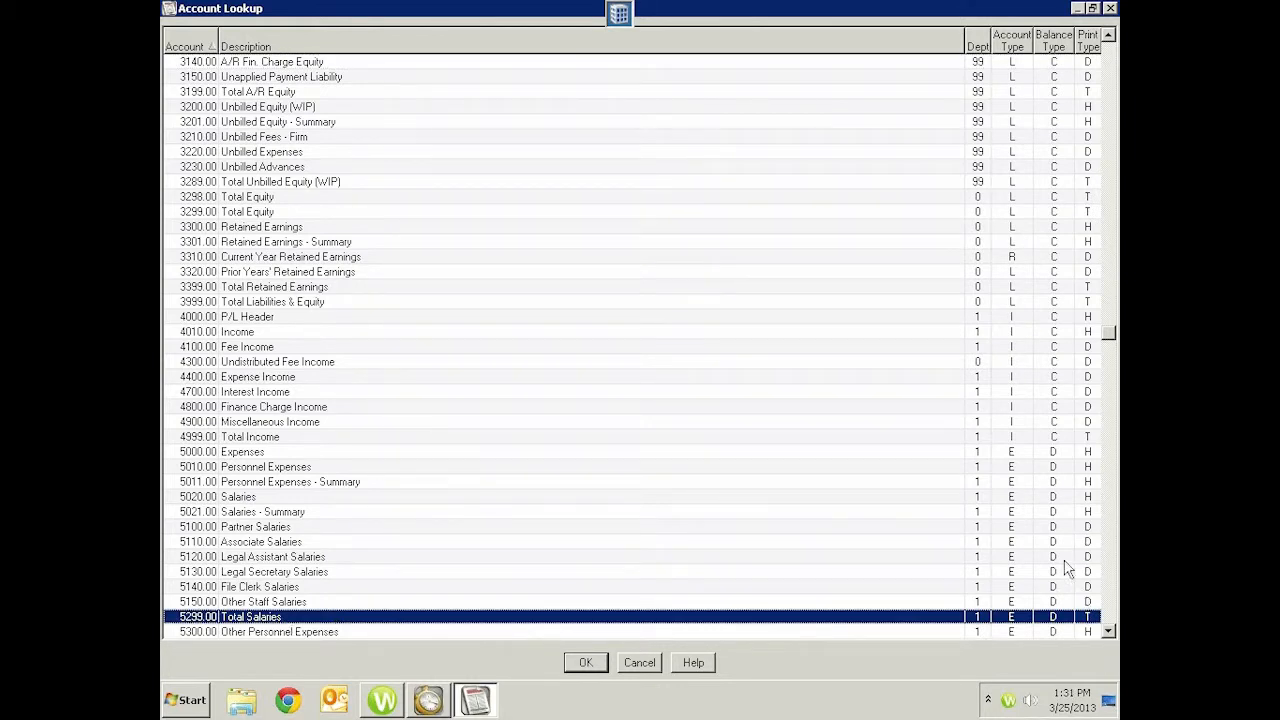
pyautogui.click(1090, 514)
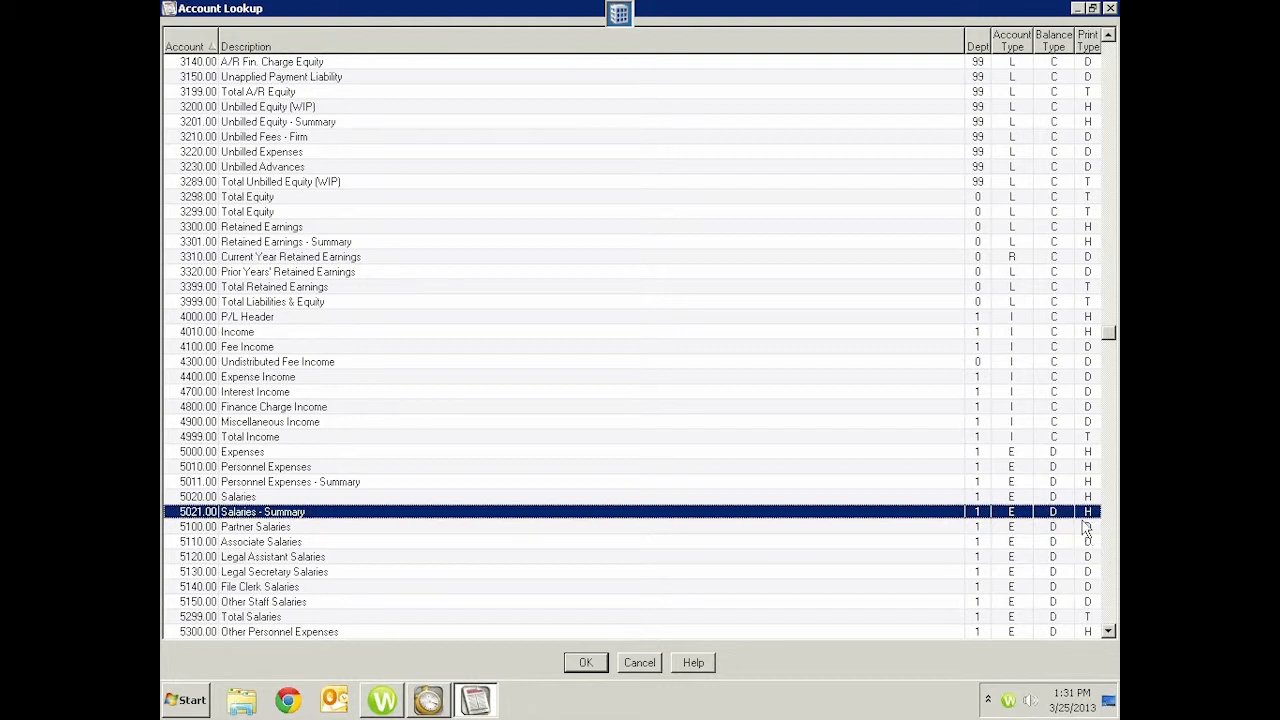
pyautogui.click(1088, 617)
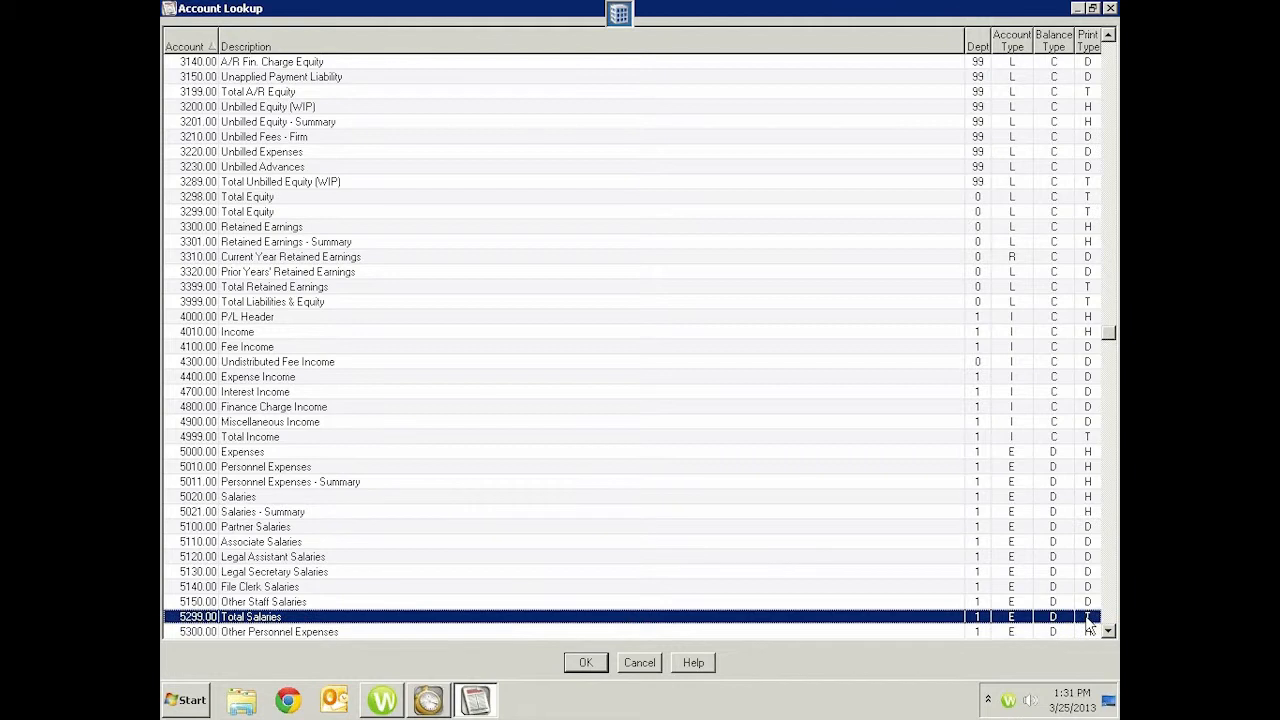
pyautogui.click(1110, 9)
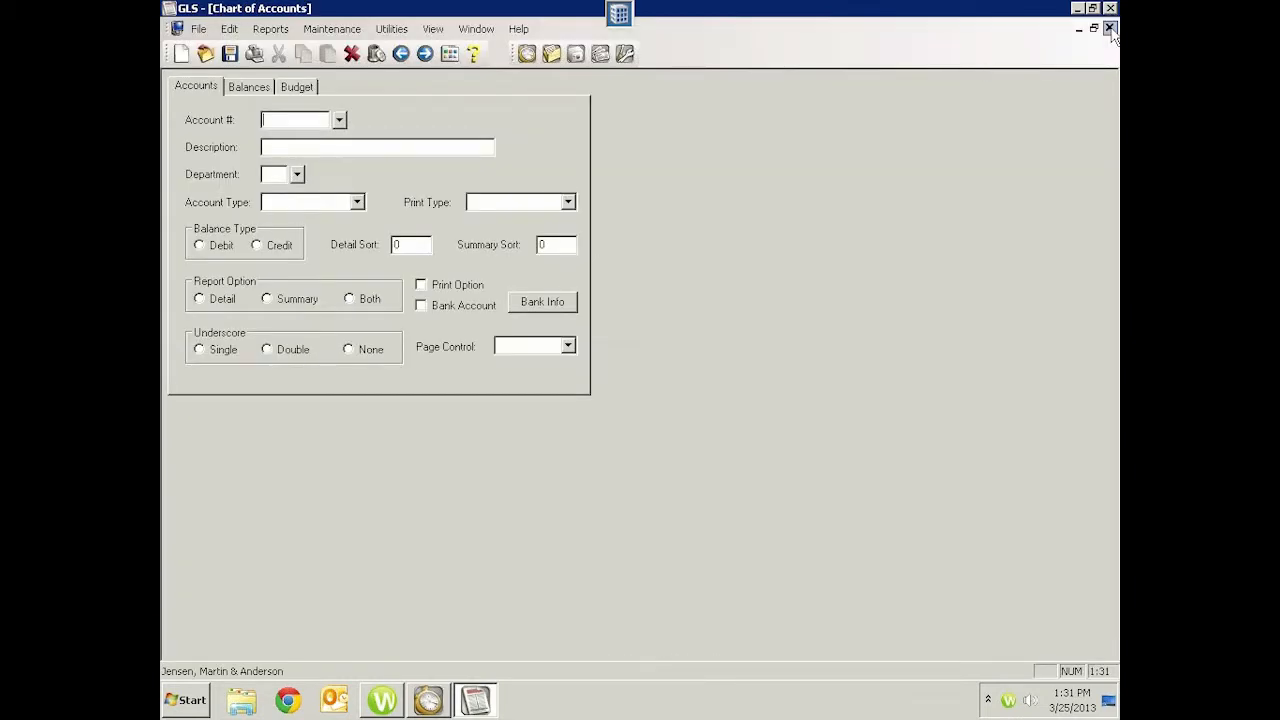
pyautogui.click(1110, 28)
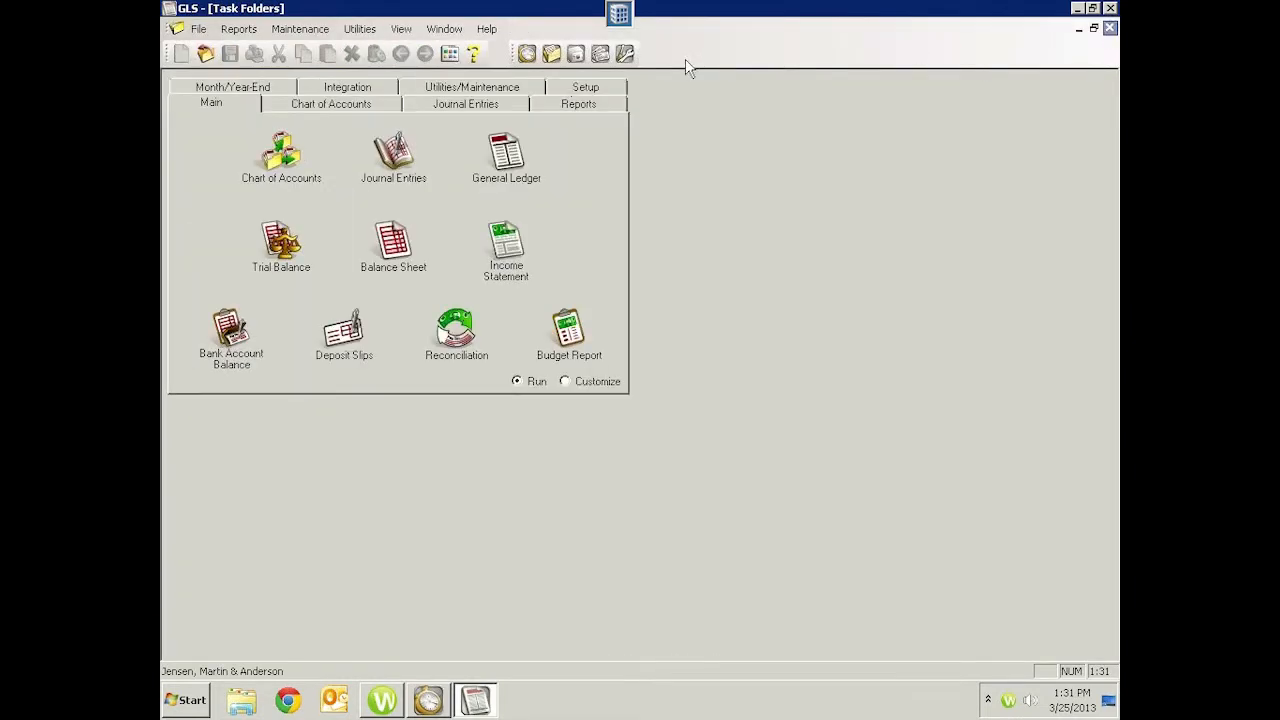
# Step: Preview the November detail income statement, review its headings, detail lines and totals down to net profit, then close the report
pyautogui.click(506, 248)
pyautogui.click(590, 113)
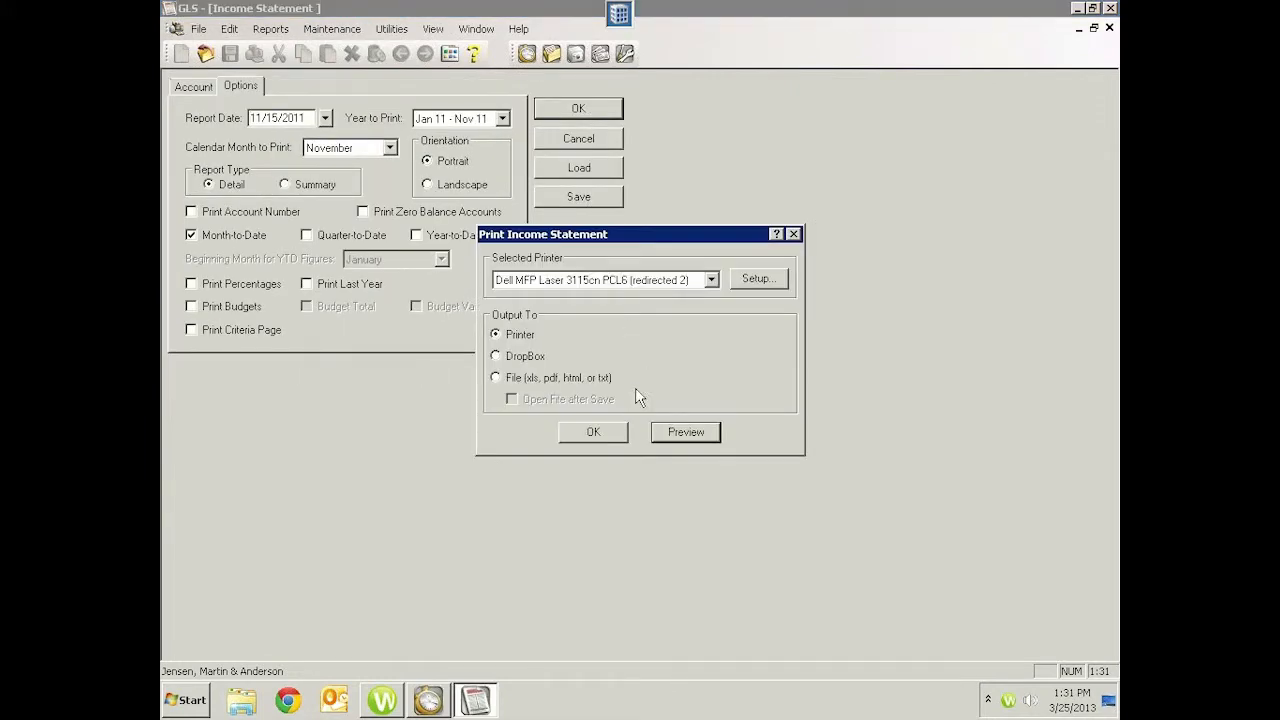
pyautogui.click(675, 432)
pyautogui.scroll(-2, 875, 362)
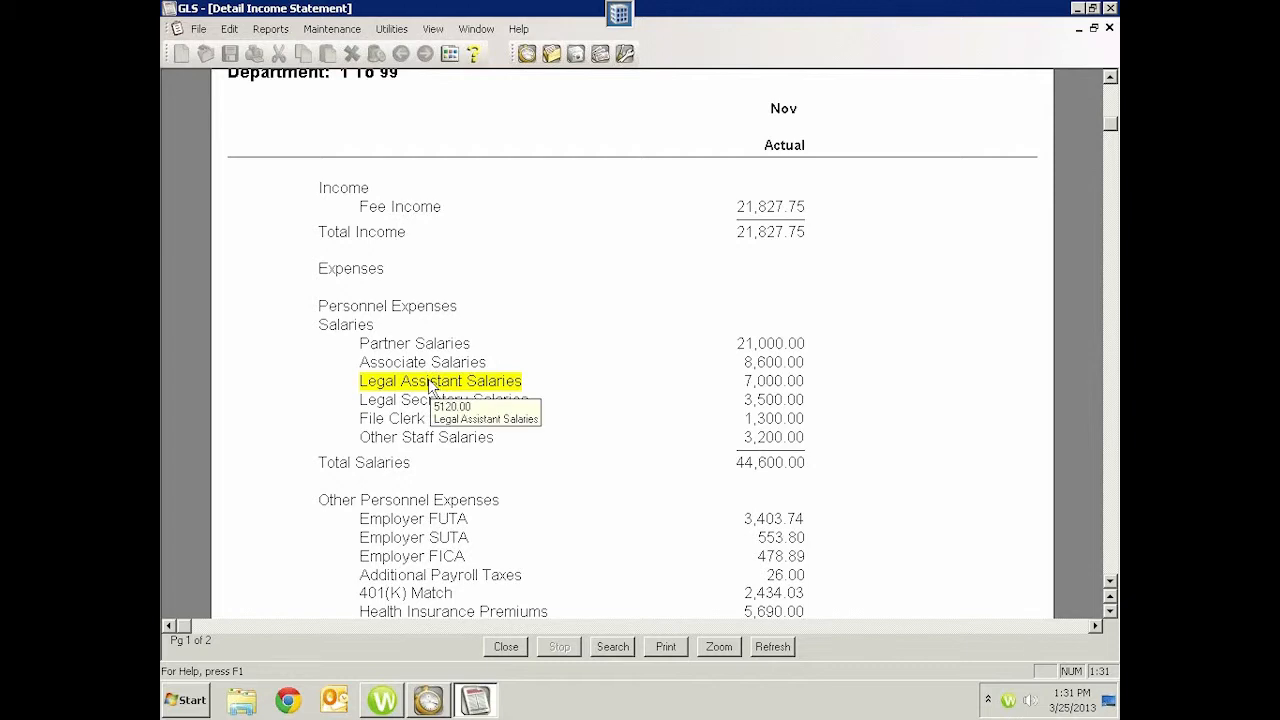
pyautogui.moveTo(435, 447)
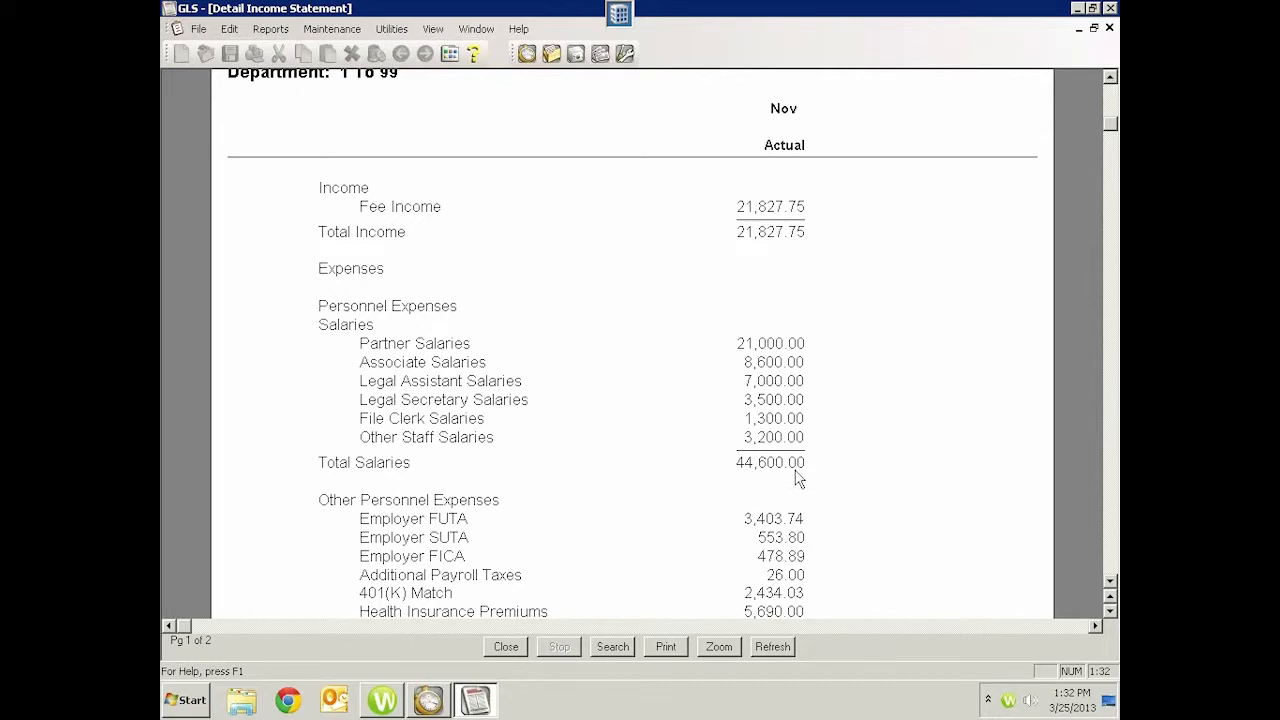
pyautogui.scroll(-3, 820, 492)
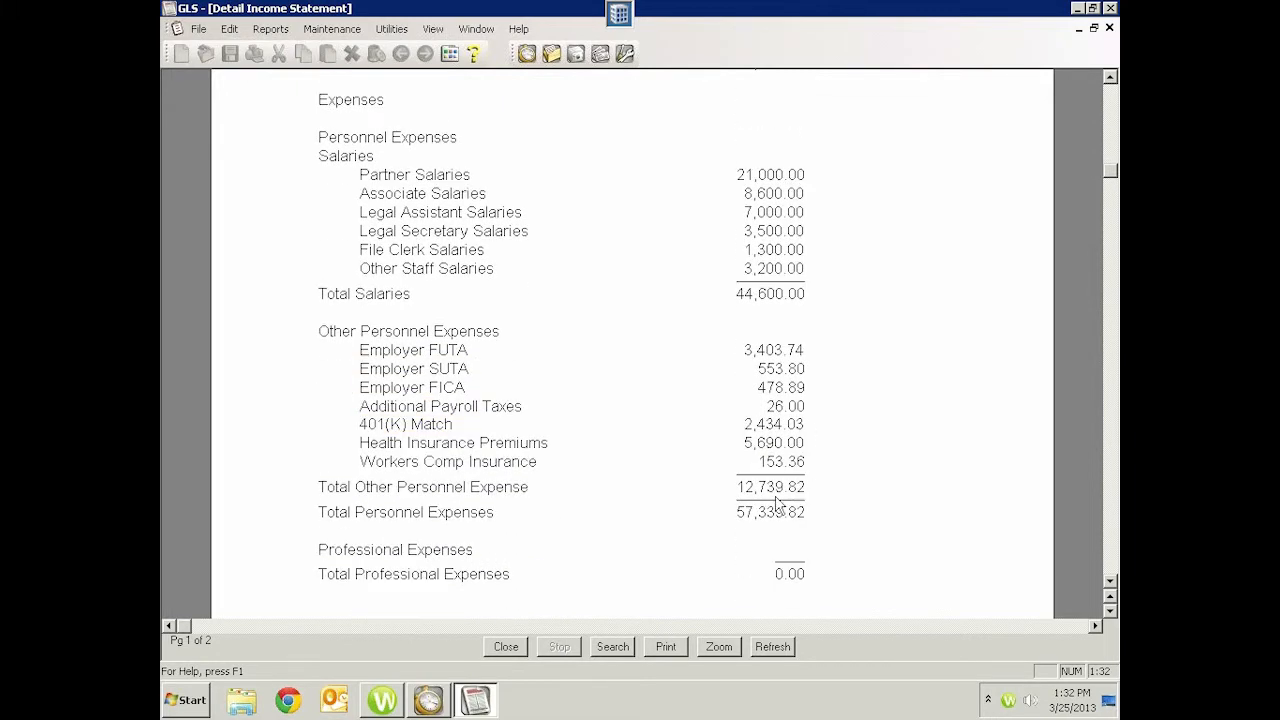
pyautogui.scroll(-9, 817, 494)
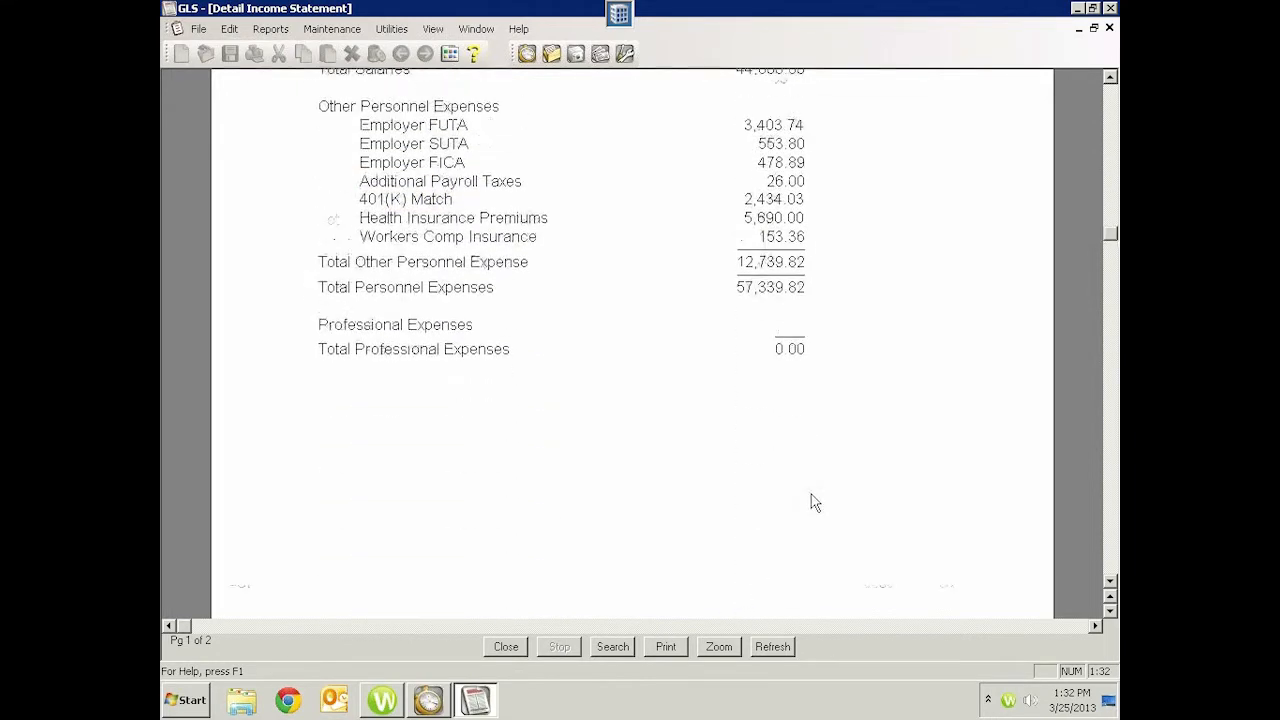
pyautogui.scroll(-6, 814, 500)
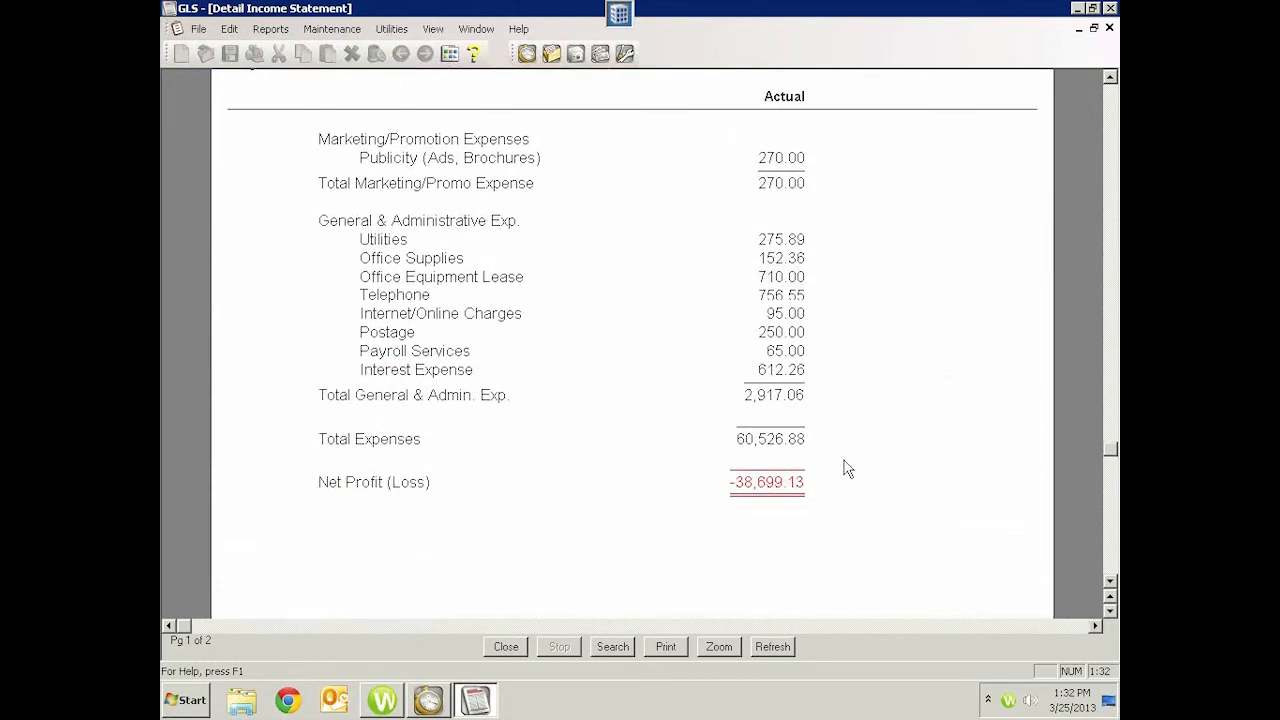
pyautogui.click(1109, 28)
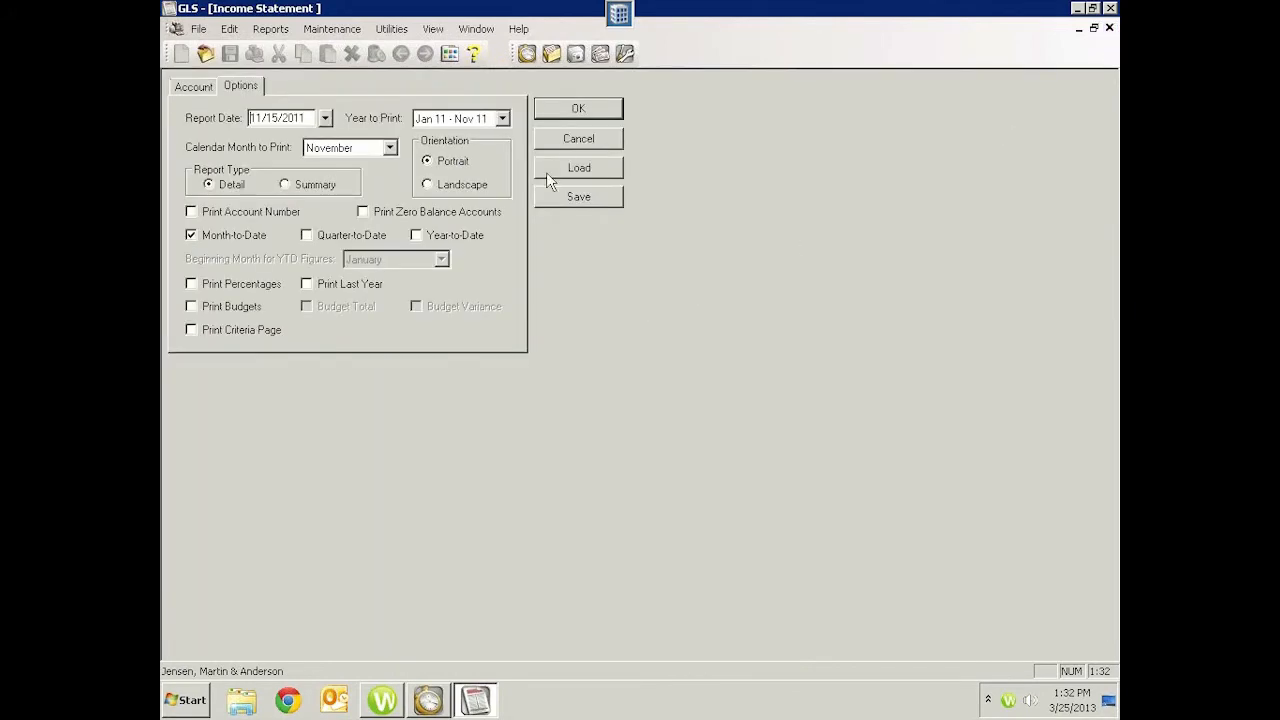
pyautogui.click(565, 139)
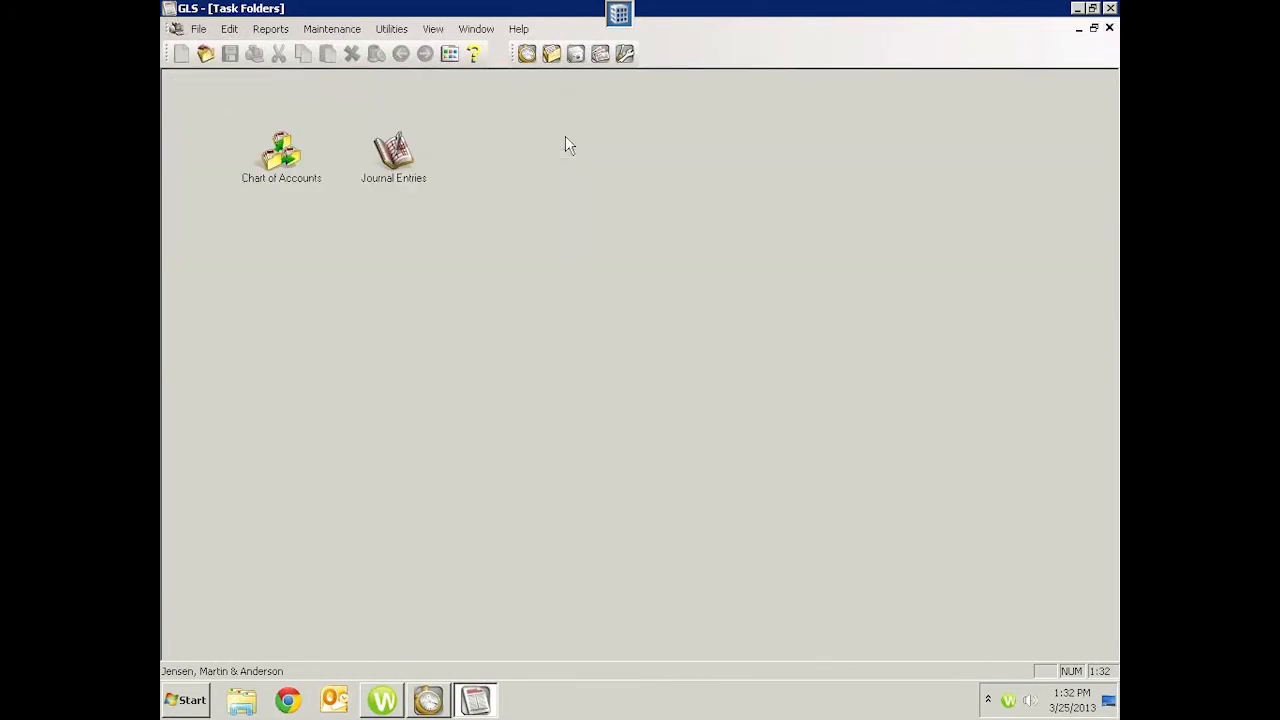
# Step: Open account 2300.00 Client Liabilities from the chart of accounts lookup
pyautogui.click(294, 176)
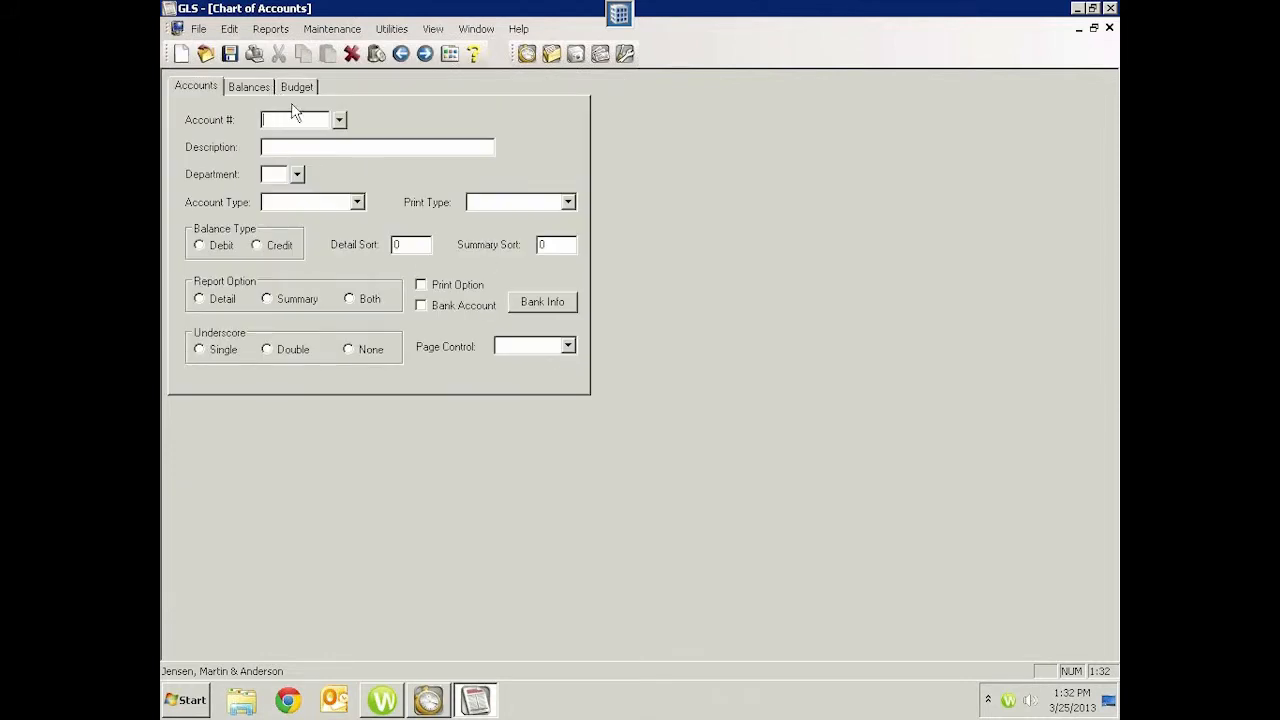
pyautogui.click(339, 119)
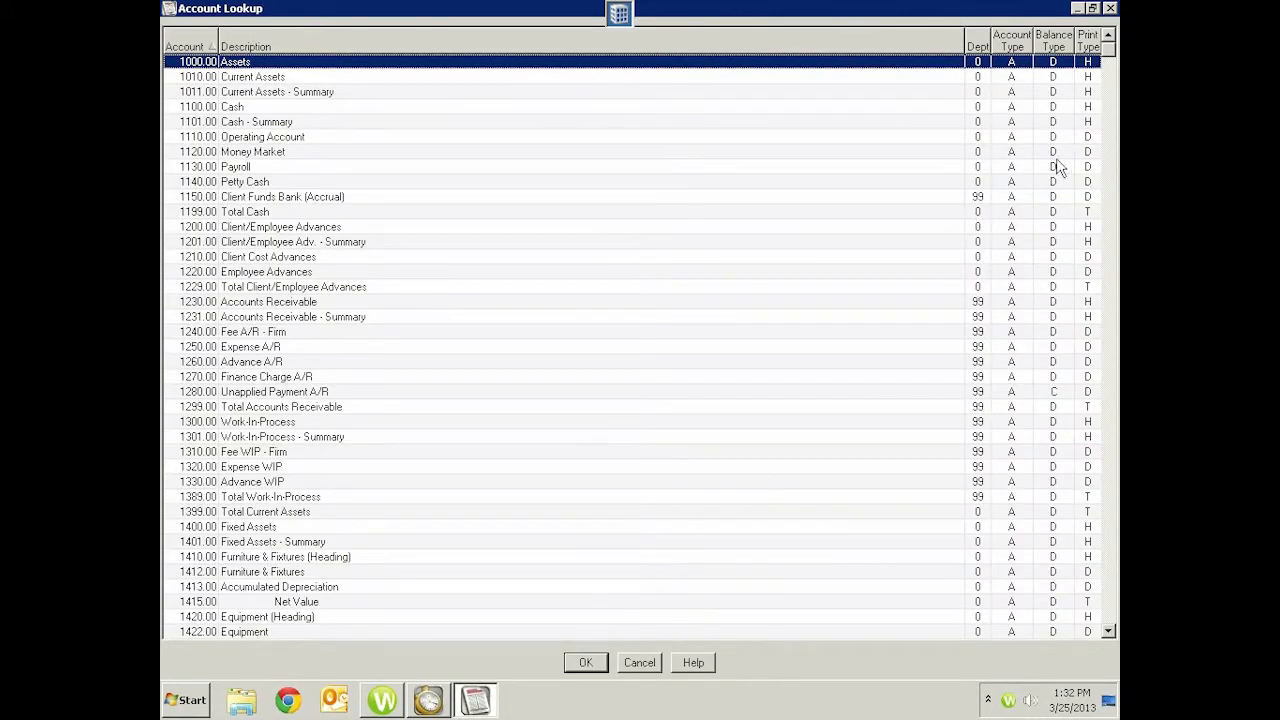
pyautogui.click(1072, 452)
pyautogui.scroll(-9, 1062, 530)
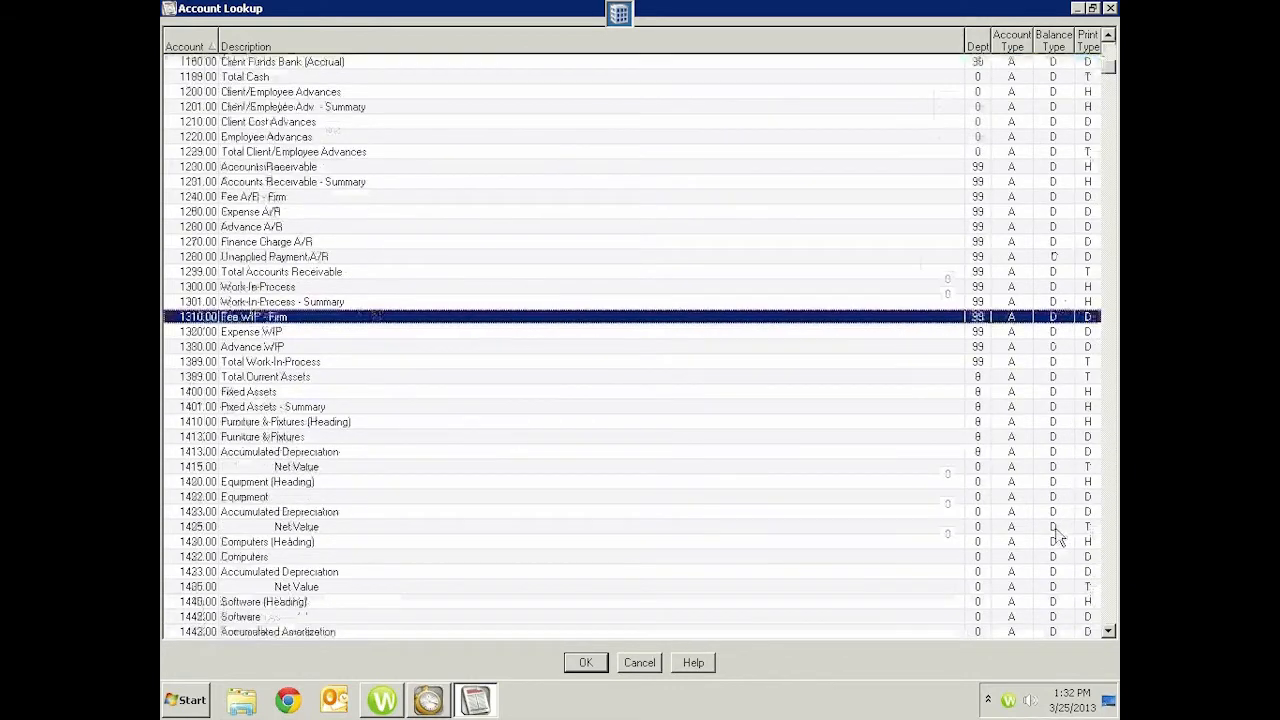
pyautogui.scroll(-9, 1058, 538)
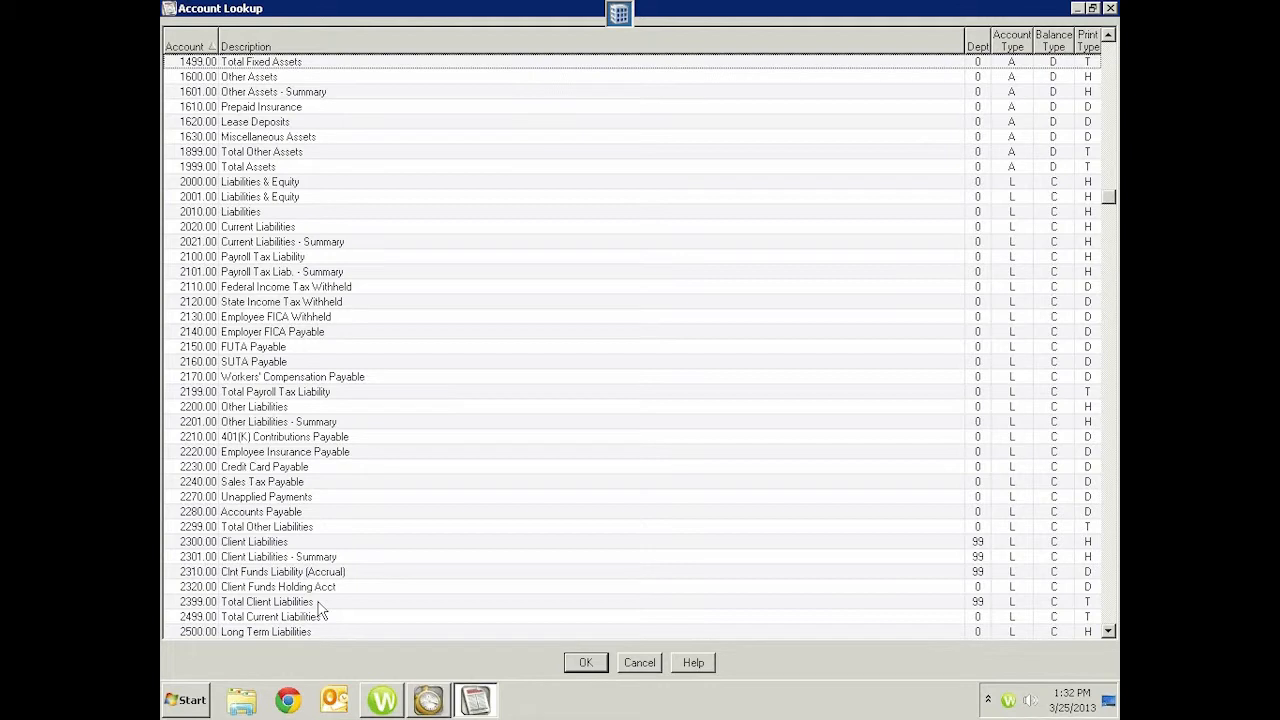
pyautogui.doubleClick(373, 543)
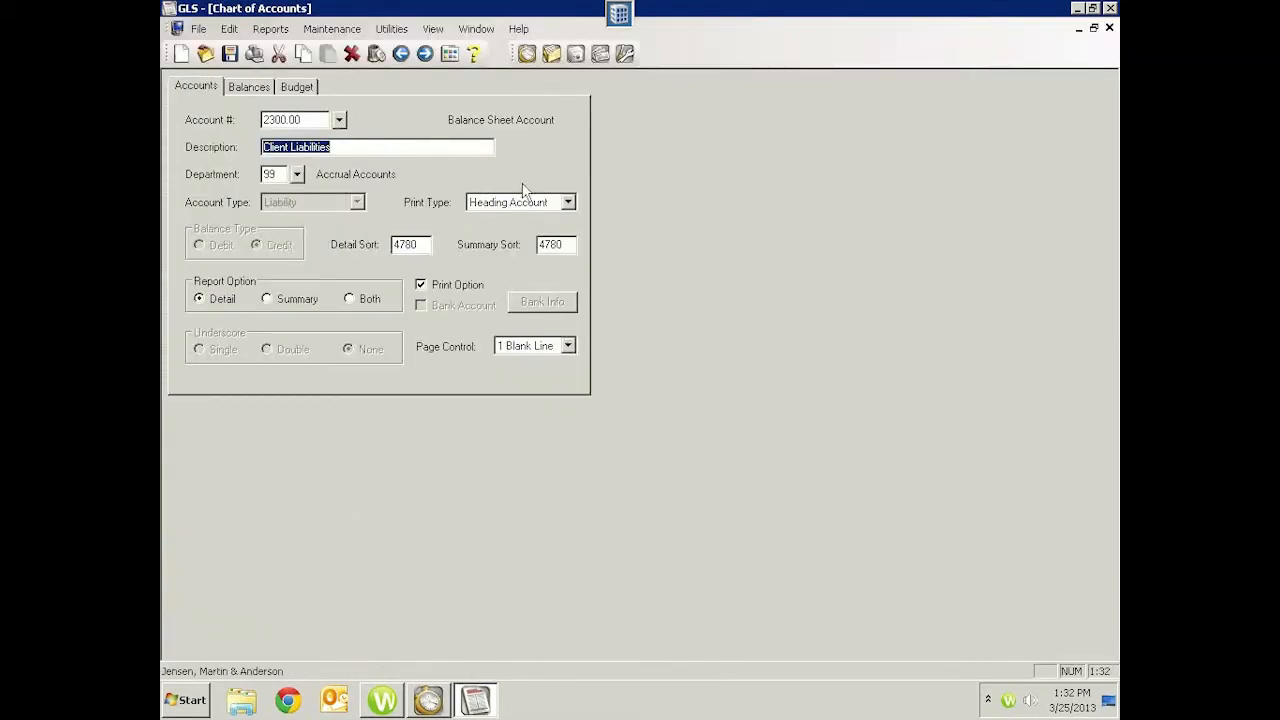
# Step: Review the available print types for the Client Liabilities account, keeping Heading Account selected
pyautogui.click(568, 203)
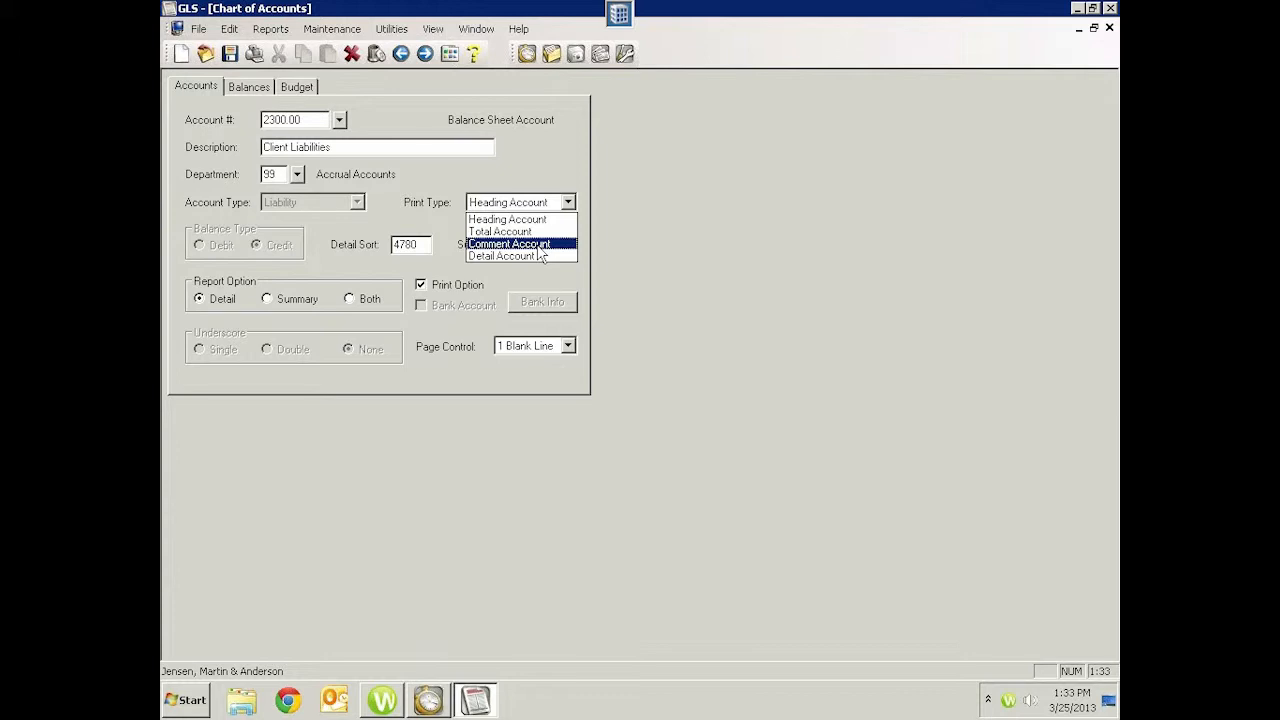
pyautogui.click(679, 216)
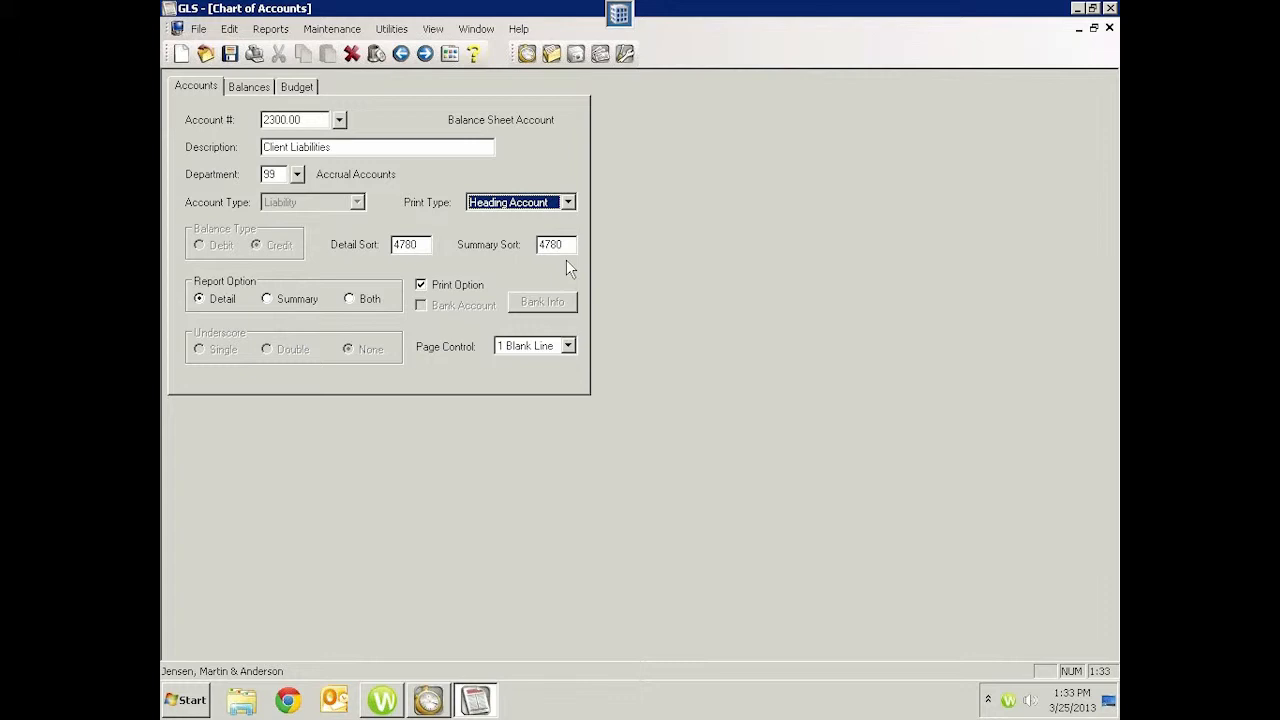
pyautogui.click(567, 202)
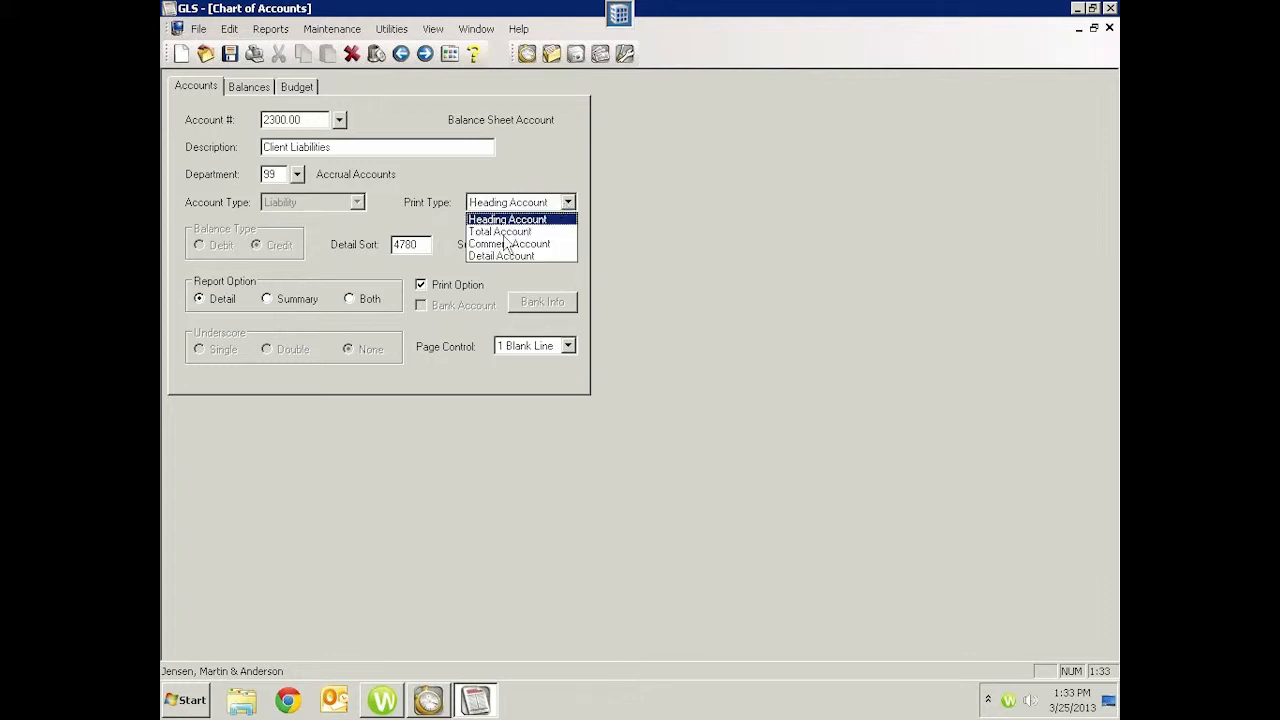
pyautogui.click(538, 217)
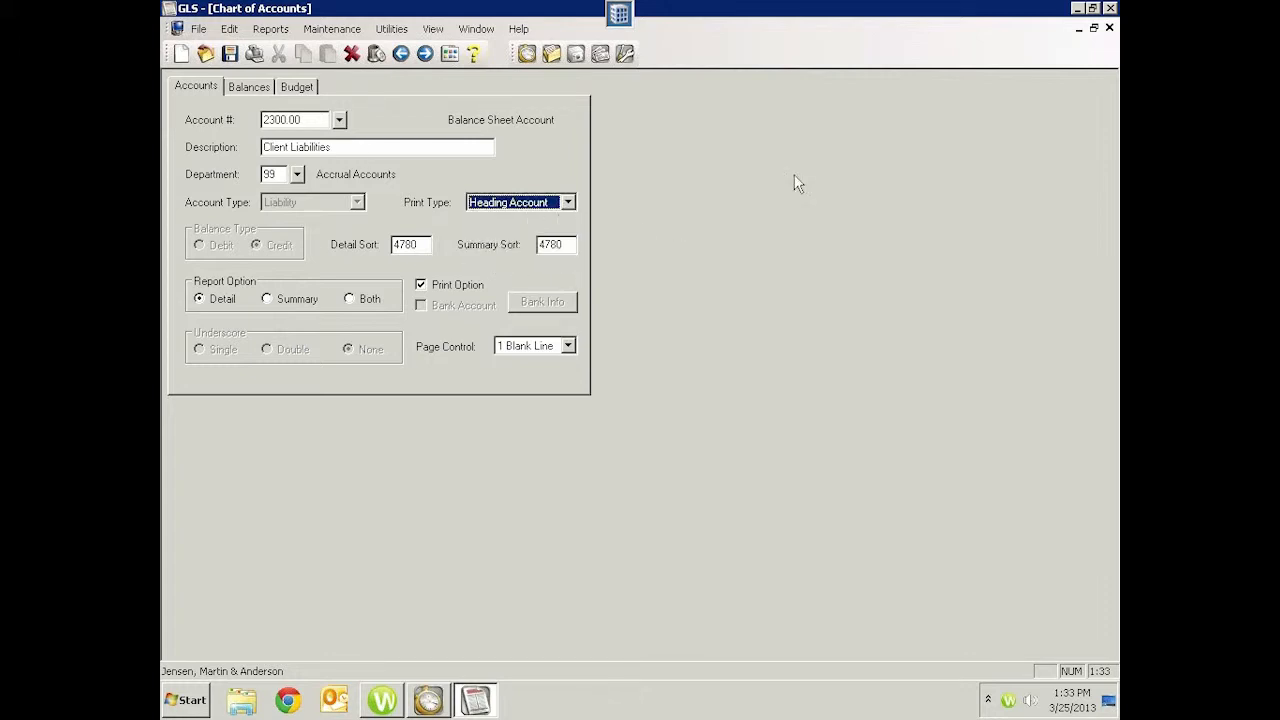
# Step: Advance to account 2310.00 Clnt Funds Liability (Accrual) to view its print type, then close the chart of accounts
pyautogui.press('pagedown')
pyautogui.press('pagedown')
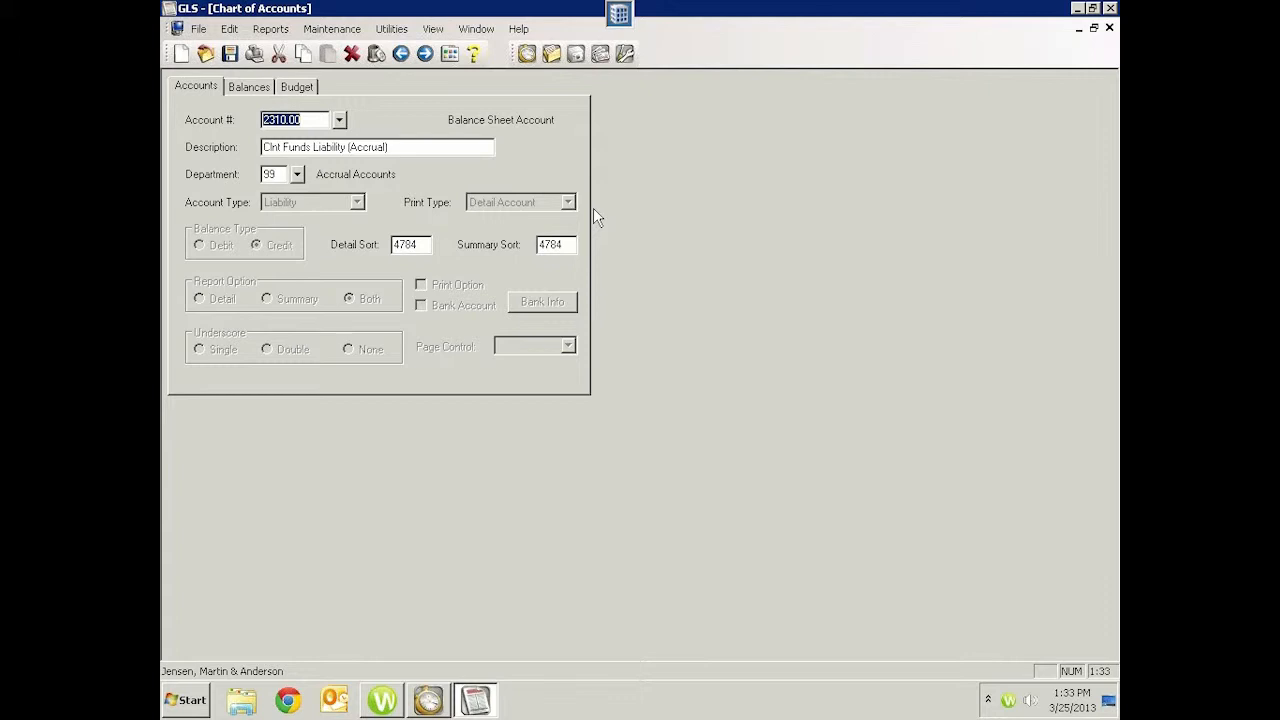
pyautogui.click(1110, 28)
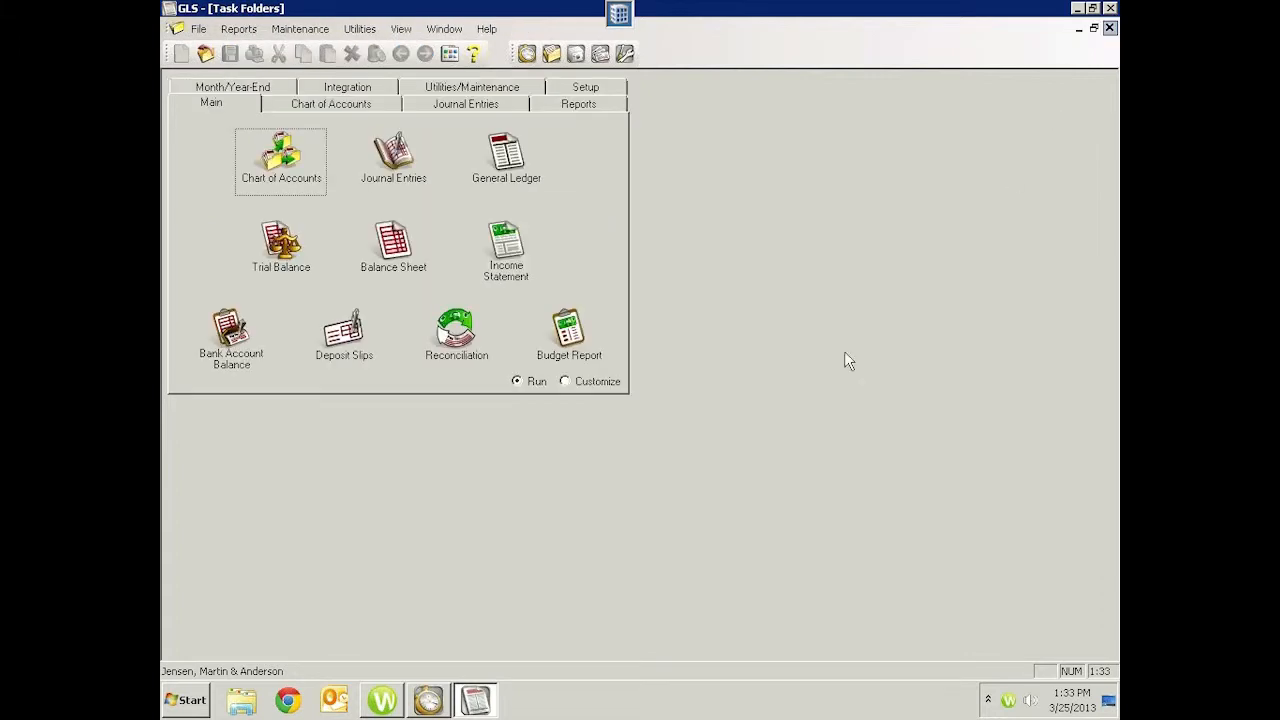
# Step: Set up the income statement with Quarter-to-Date instead of Month-to-Date figures, for the year Jan 11 - Nov 11 and the month of March
pyautogui.click(508, 245)
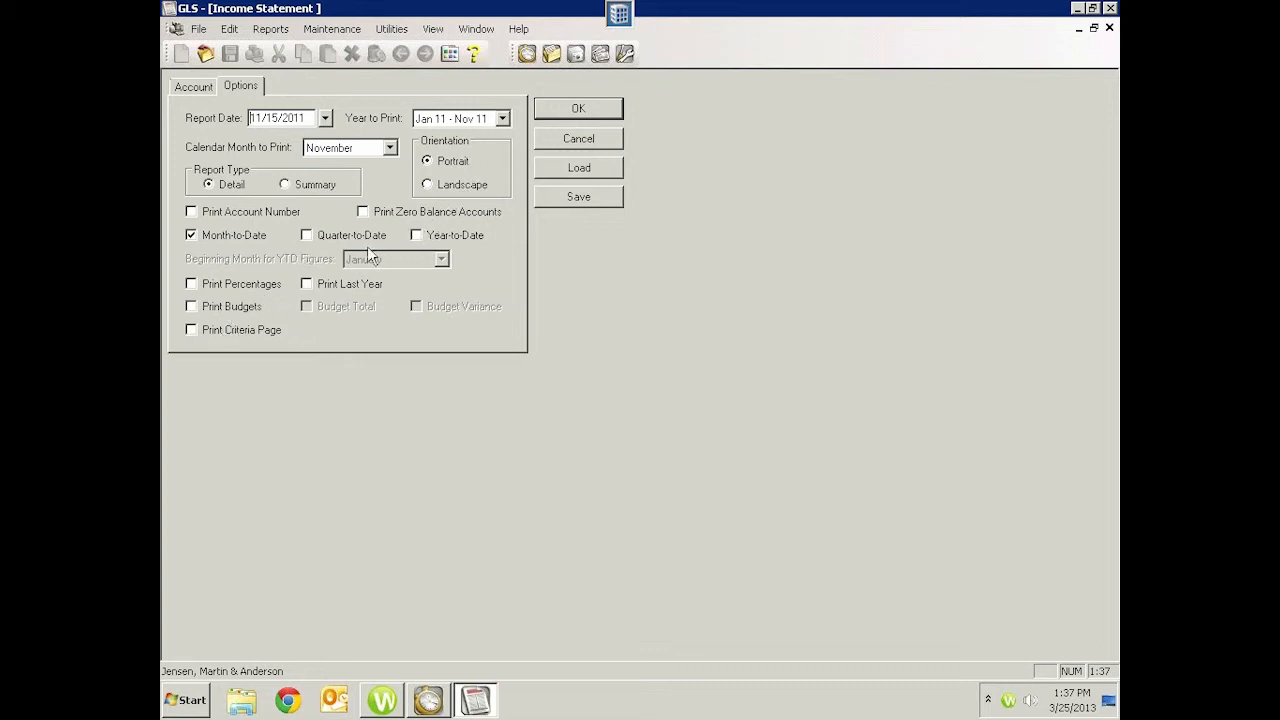
pyautogui.click(306, 235)
pyautogui.click(191, 235)
pyautogui.click(502, 118)
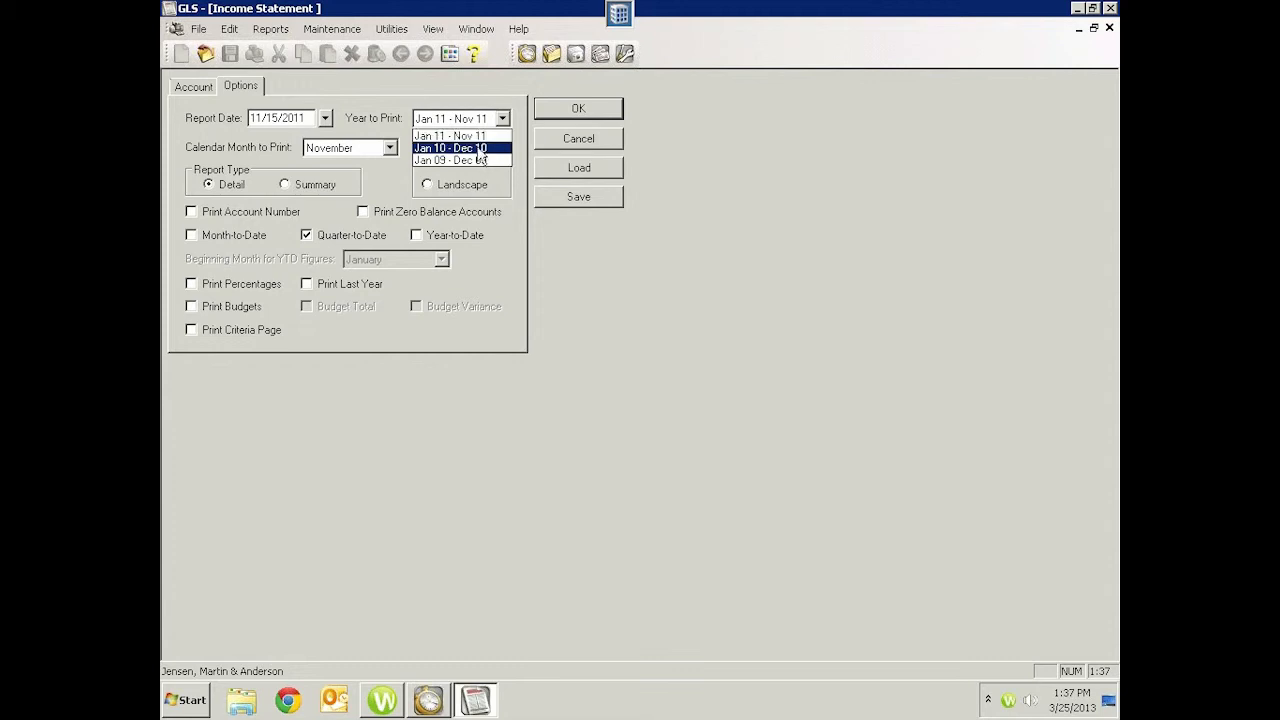
pyautogui.click(478, 136)
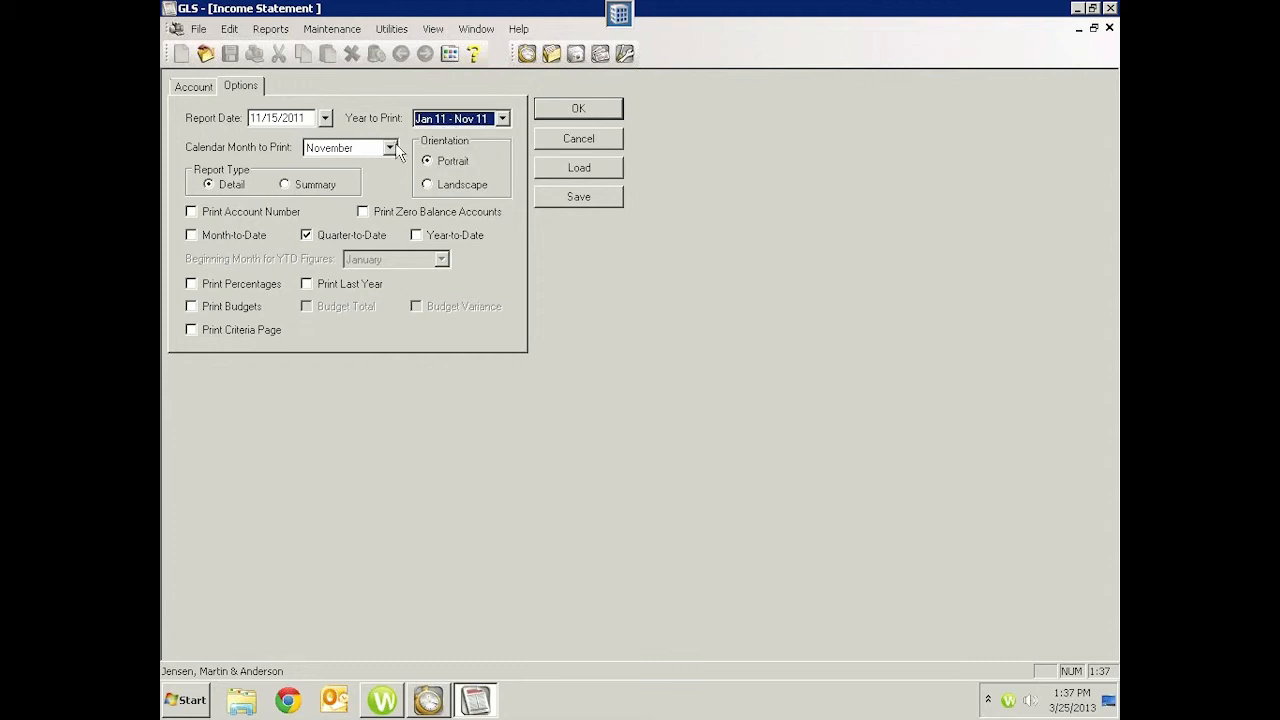
pyautogui.click(392, 147)
pyautogui.click(358, 190)
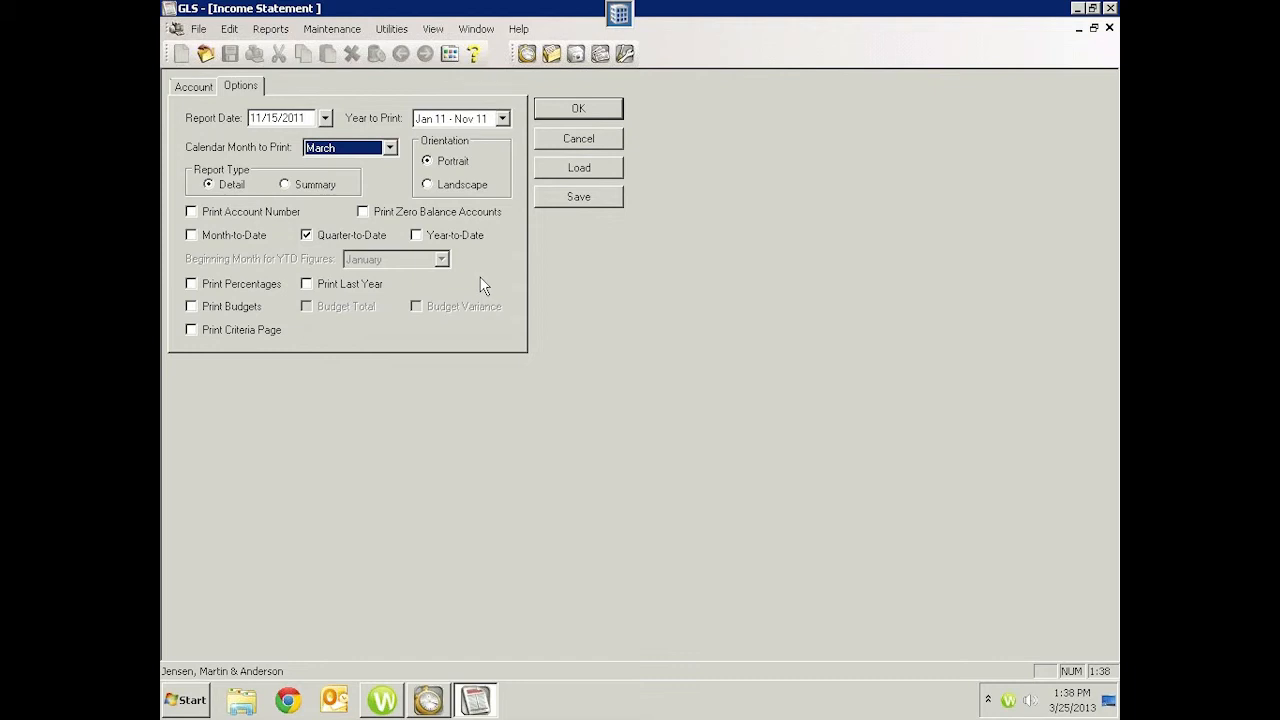
# Step: Switch the income statement to Month-to-Date figures only, without Quarter-to-Date, and set the calendar month to May
pyautogui.click(240, 236)
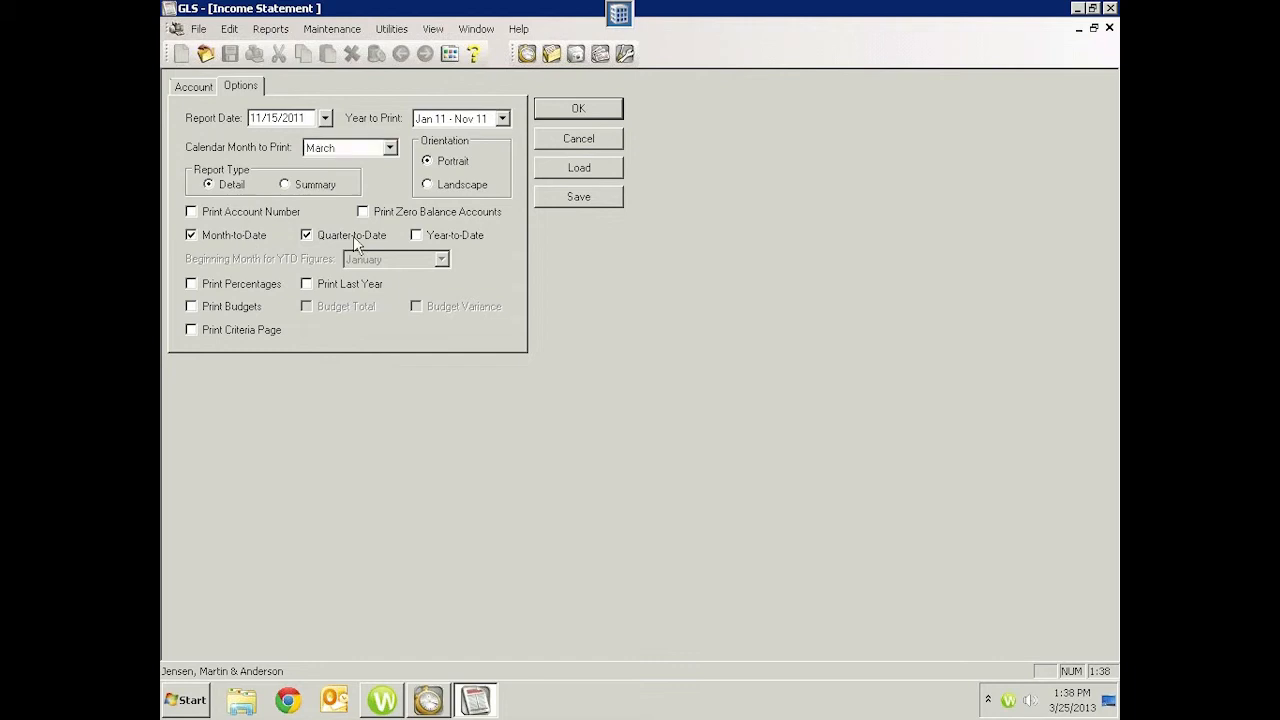
pyautogui.click(390, 148)
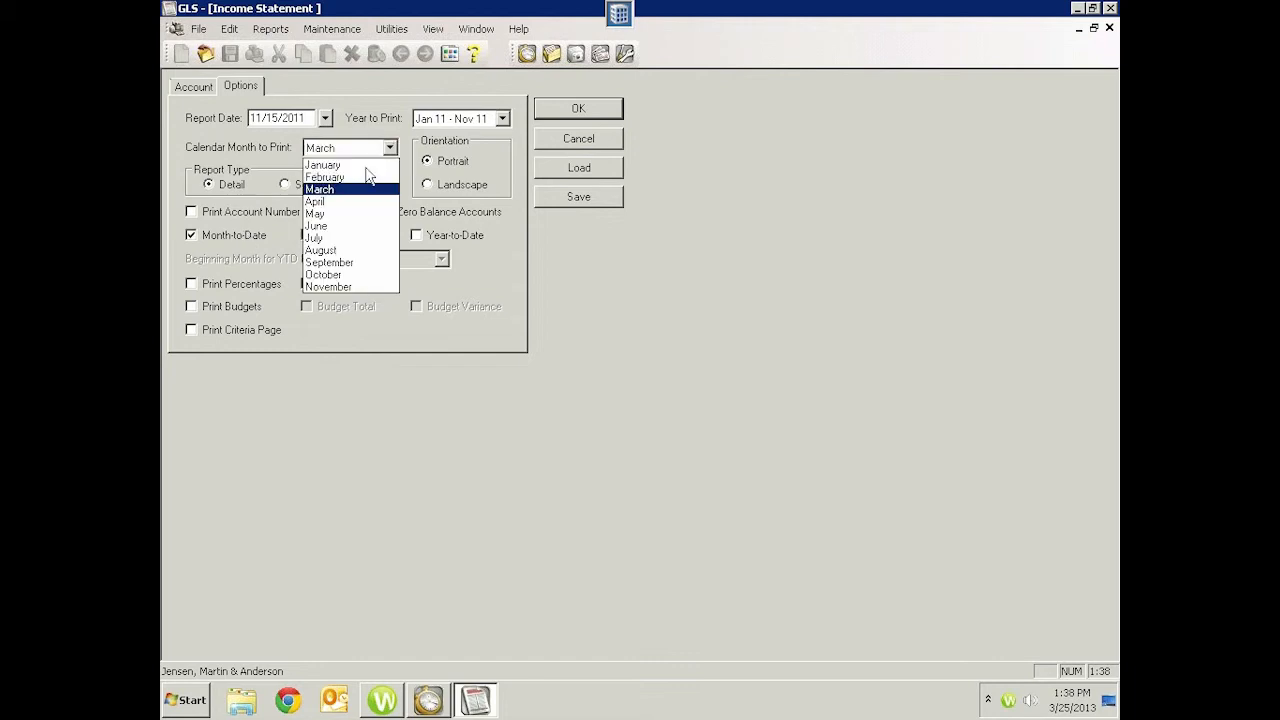
pyautogui.click(332, 214)
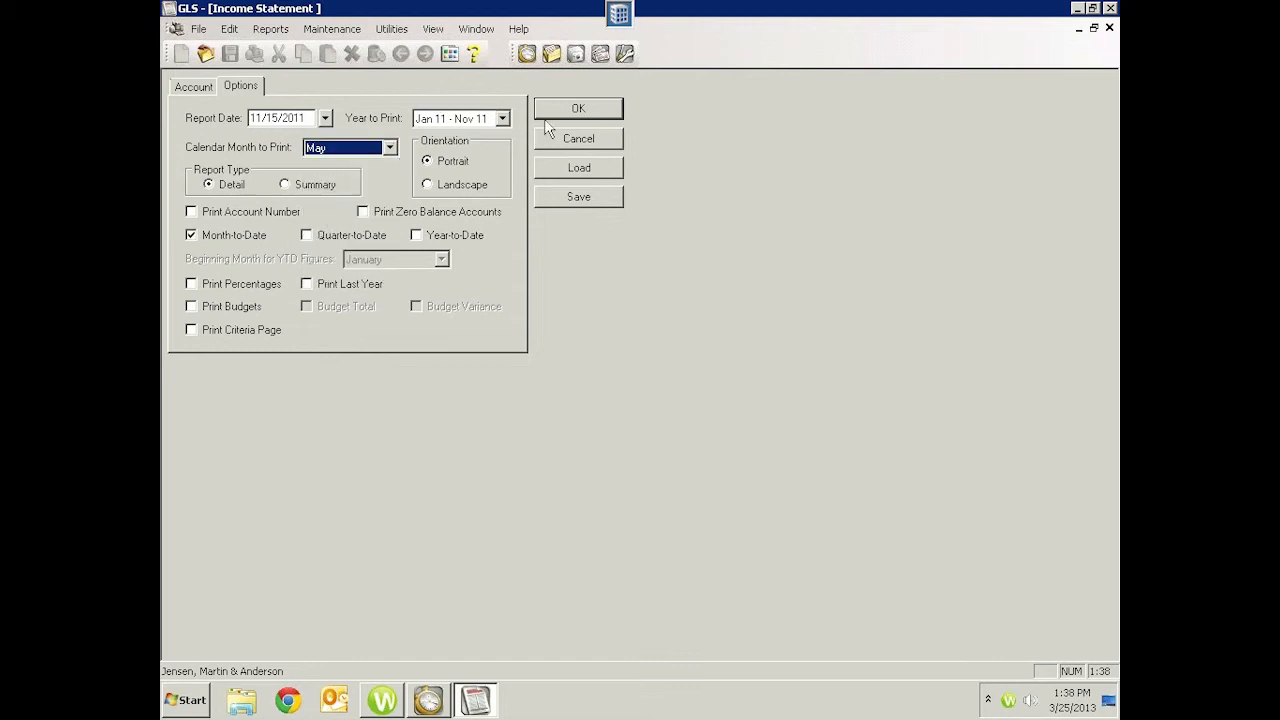
# Step: Add Quarter-to-Date and Year-to-Date figures to the income statement and set the calendar month to March
pyautogui.click(316, 240)
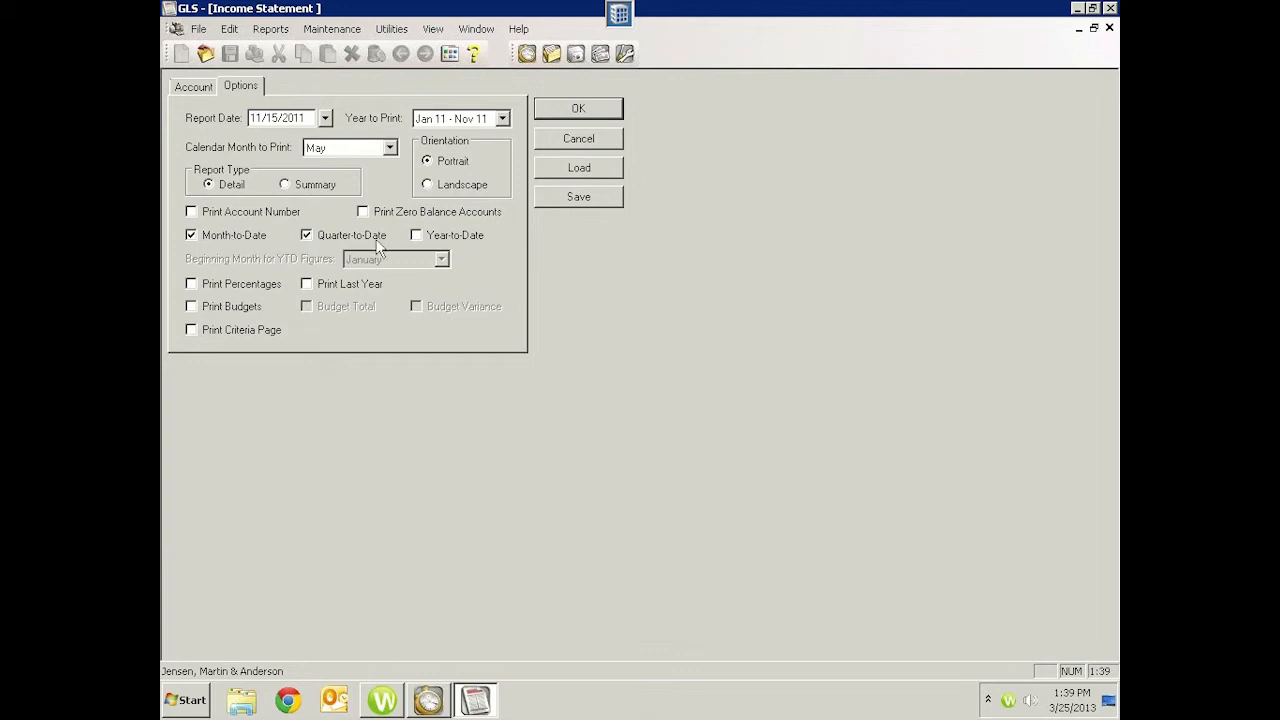
pyautogui.click(430, 245)
pyautogui.click(389, 148)
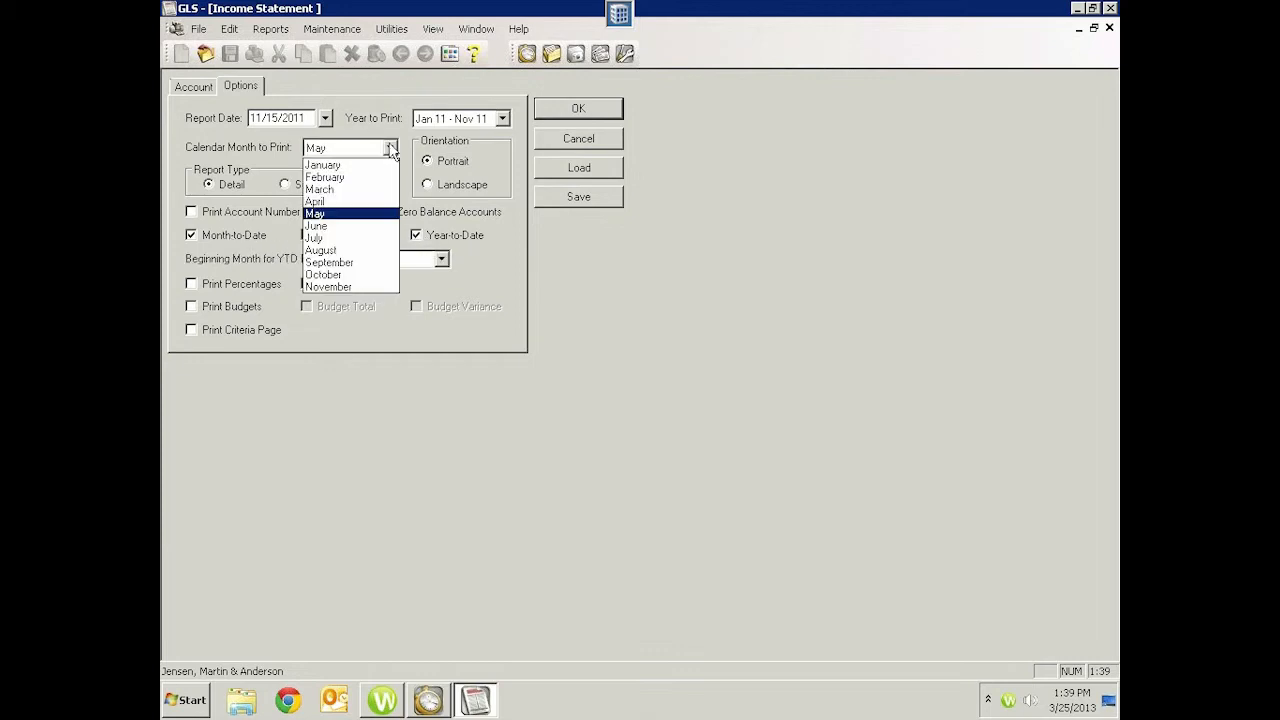
pyautogui.click(348, 190)
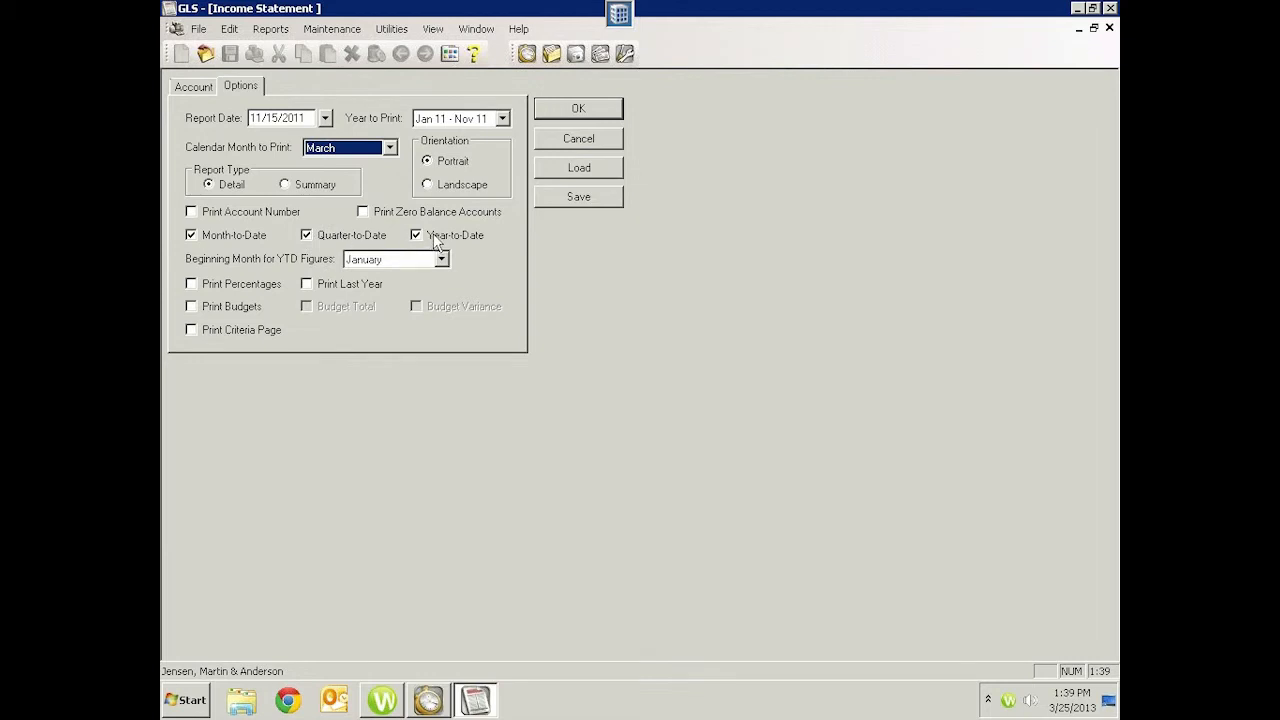
# Step: Set the calendar month to June and check the beginning month choices for YTD figures, keeping January
pyautogui.click(390, 148)
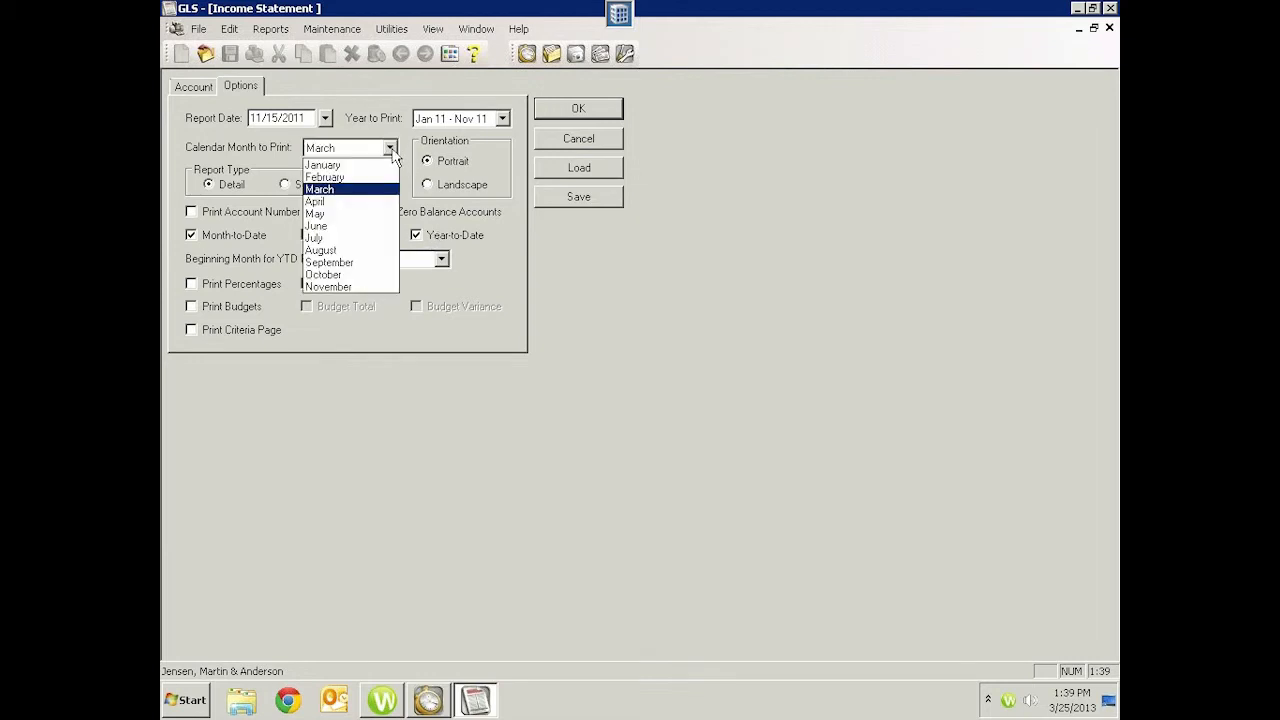
pyautogui.click(350, 226)
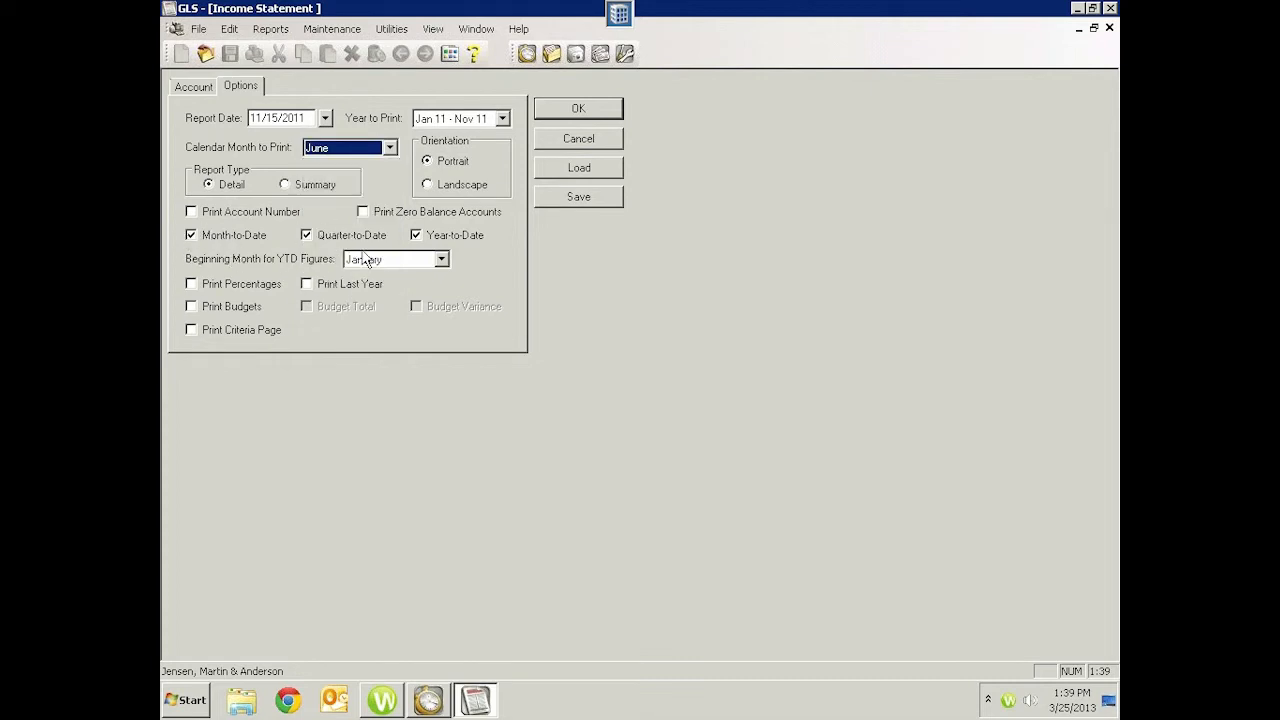
pyautogui.click(441, 259)
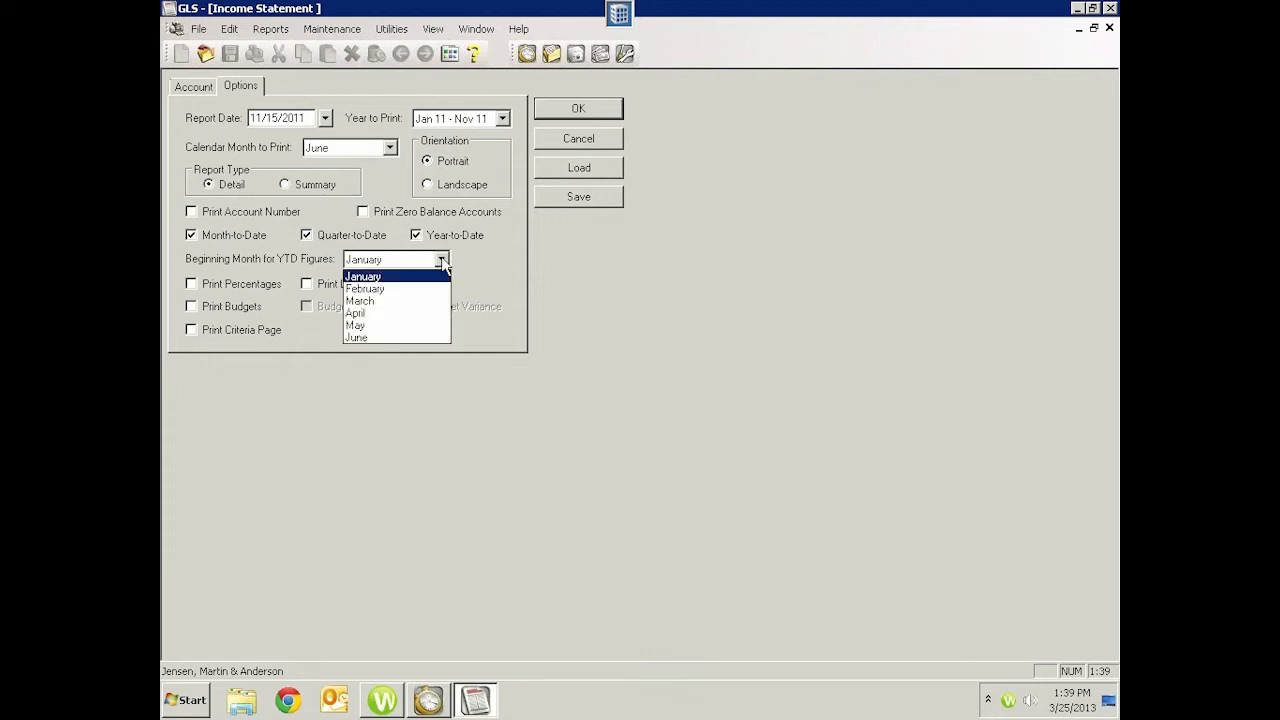
pyautogui.click(441, 260)
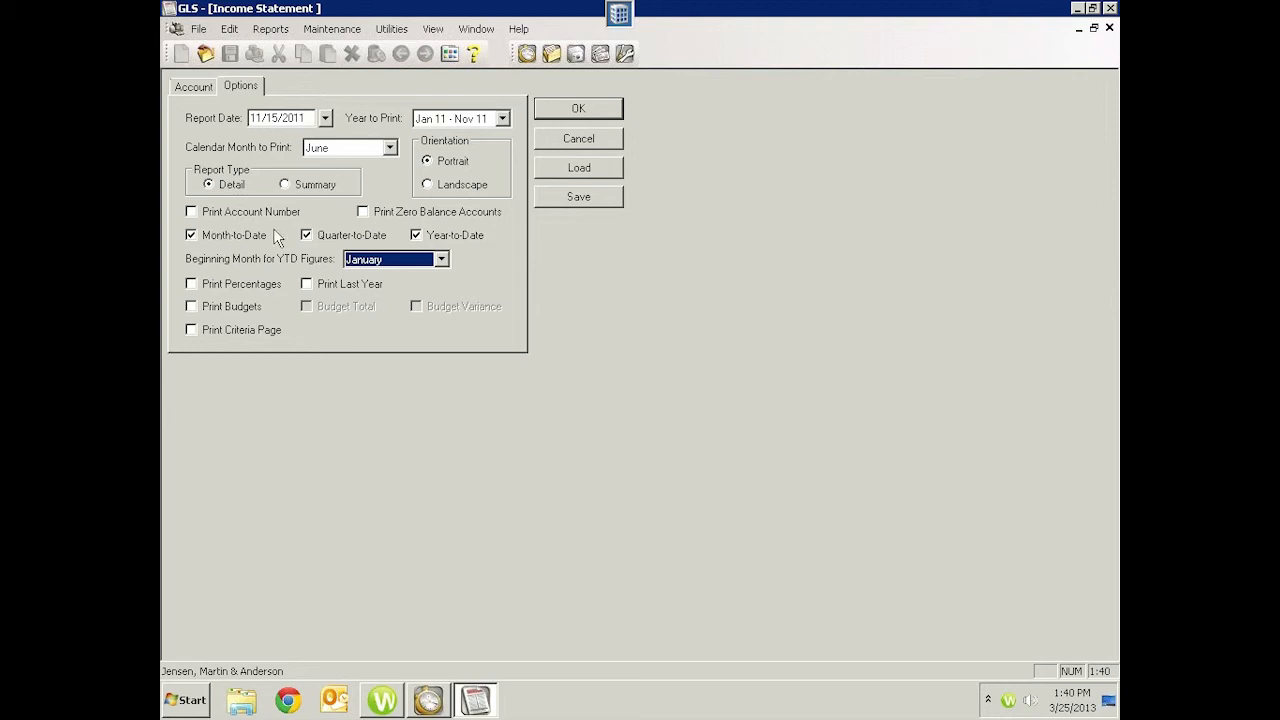
# Step: Preview the June income statement with its month, quarter and year-to-date columns, and close the preview
pyautogui.click(584, 109)
pyautogui.click(685, 436)
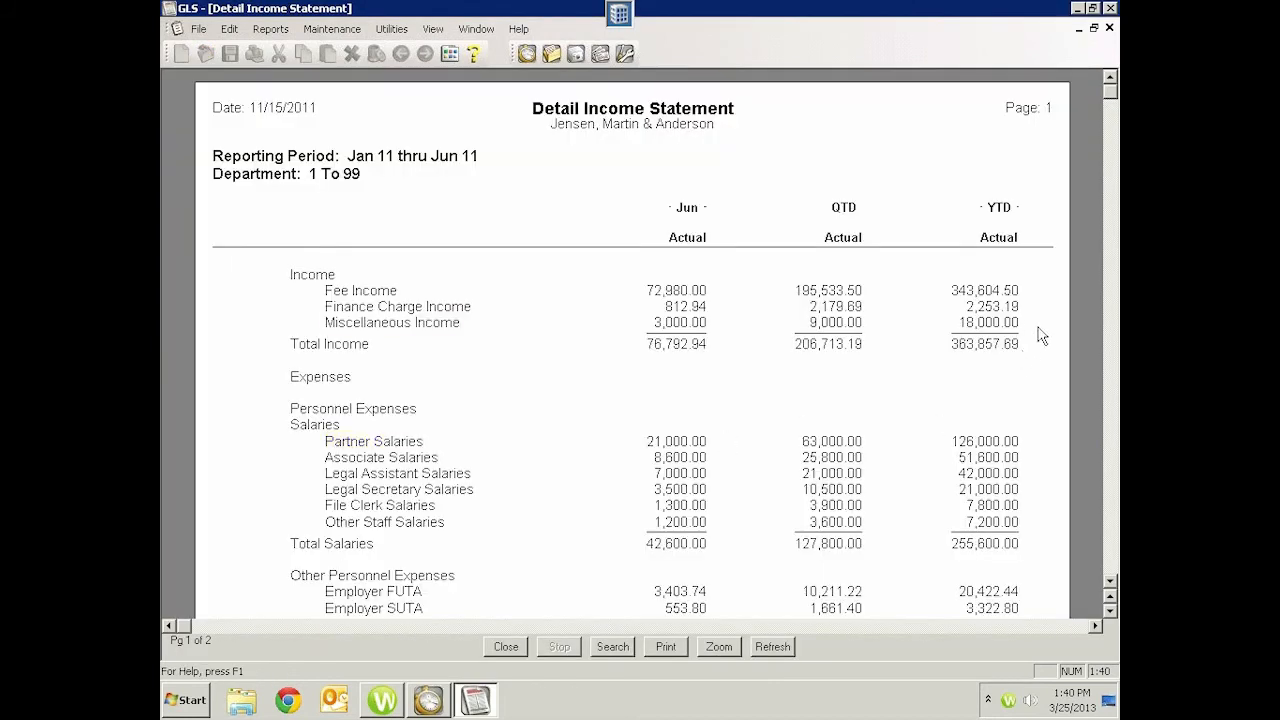
pyautogui.click(1109, 28)
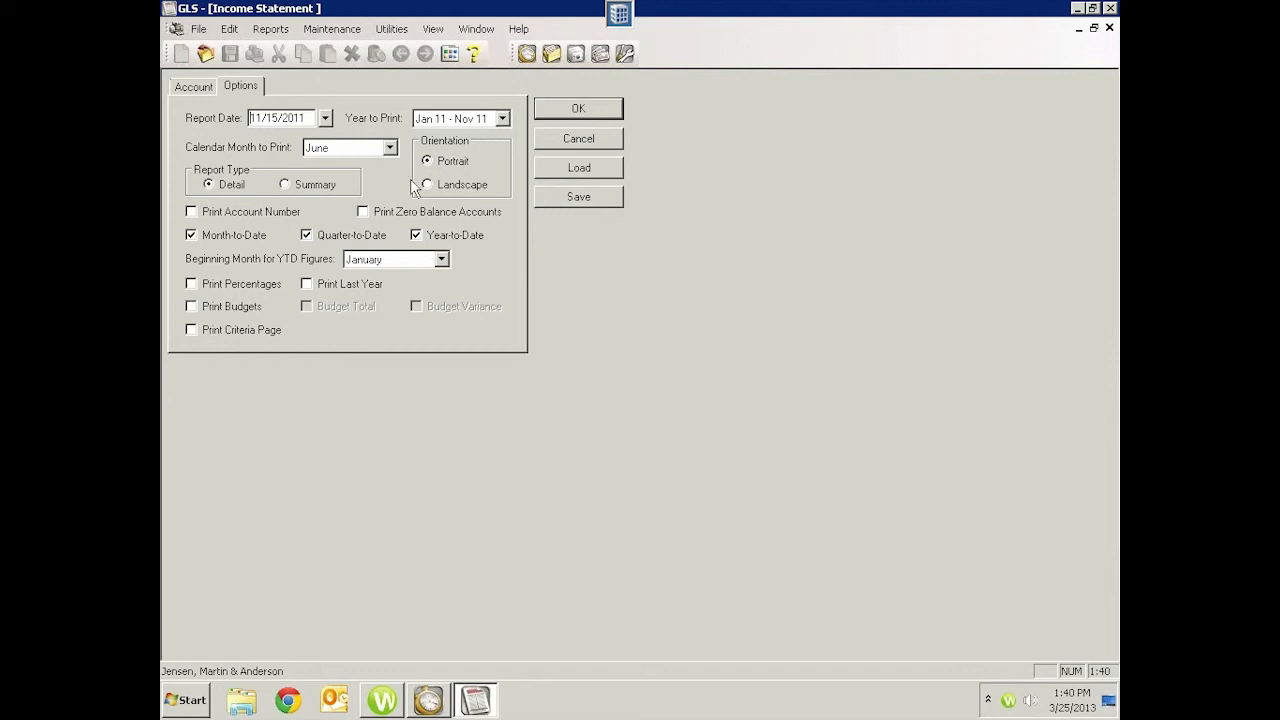
# Step: Limit the income statement to Month-to-Date figures for July, and preview the report before returning to its options
pyautogui.click(430, 235)
pyautogui.click(334, 237)
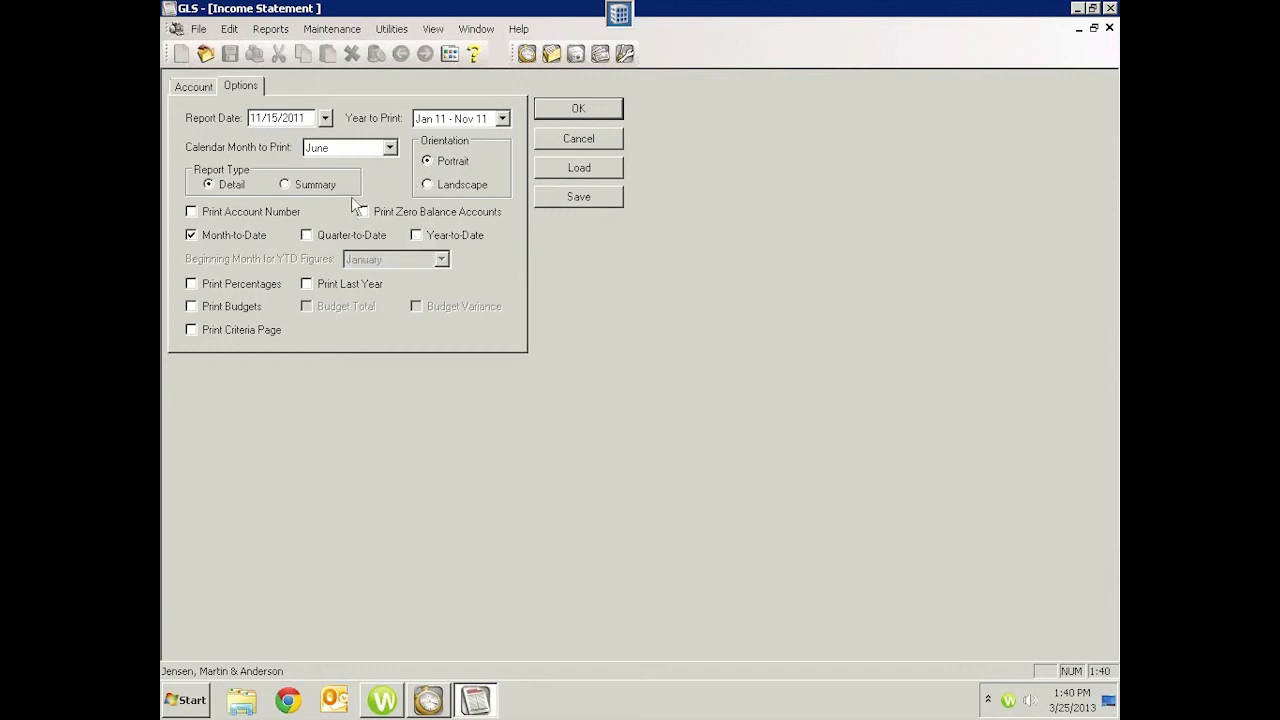
pyautogui.click(389, 148)
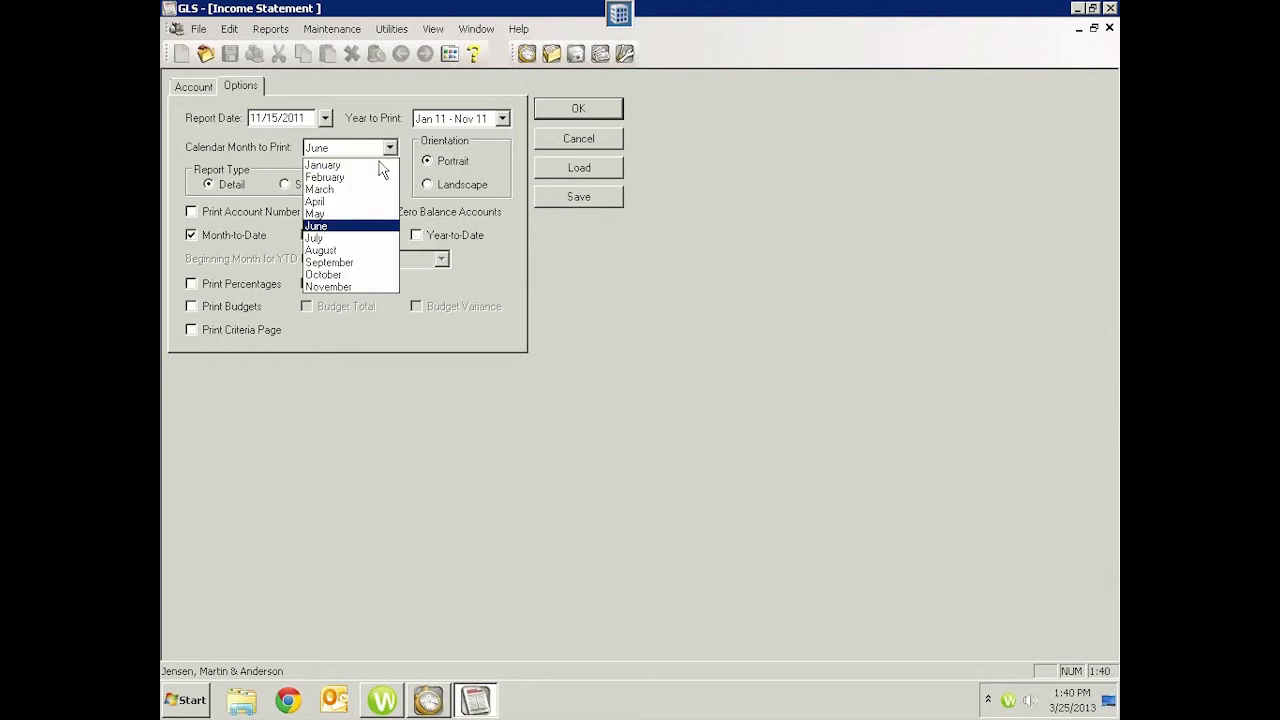
pyautogui.click(340, 238)
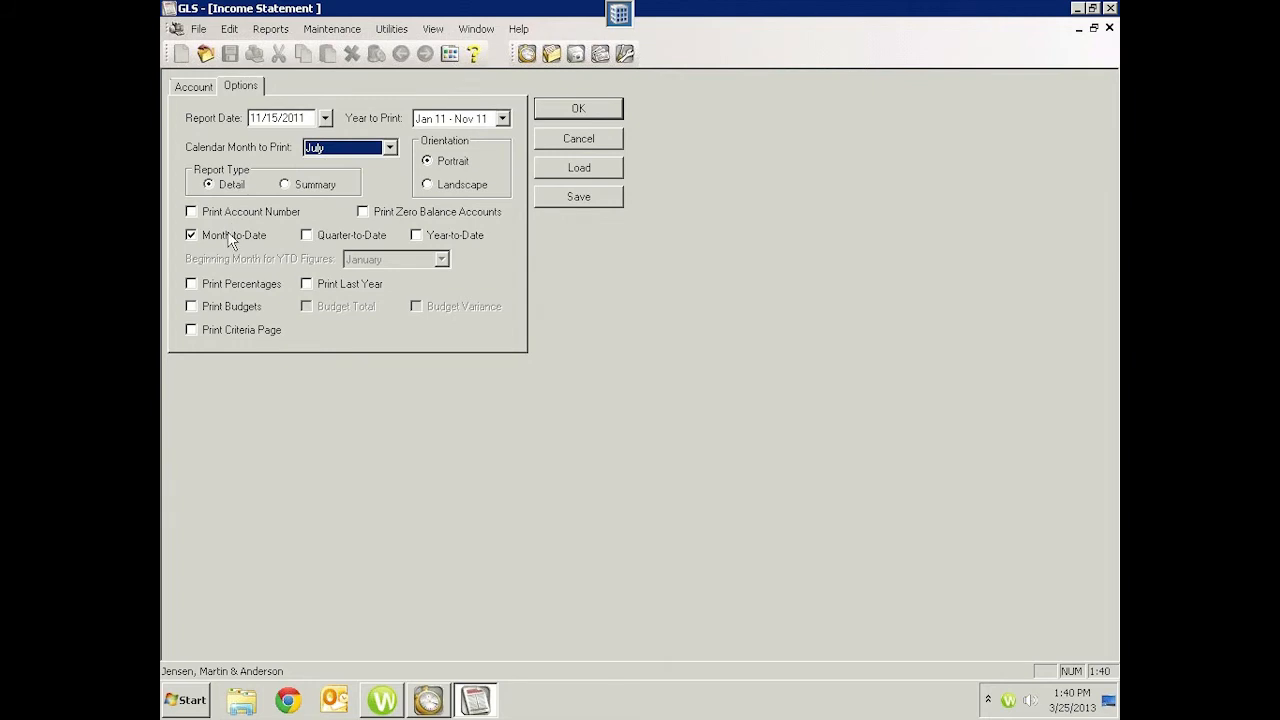
pyautogui.click(556, 112)
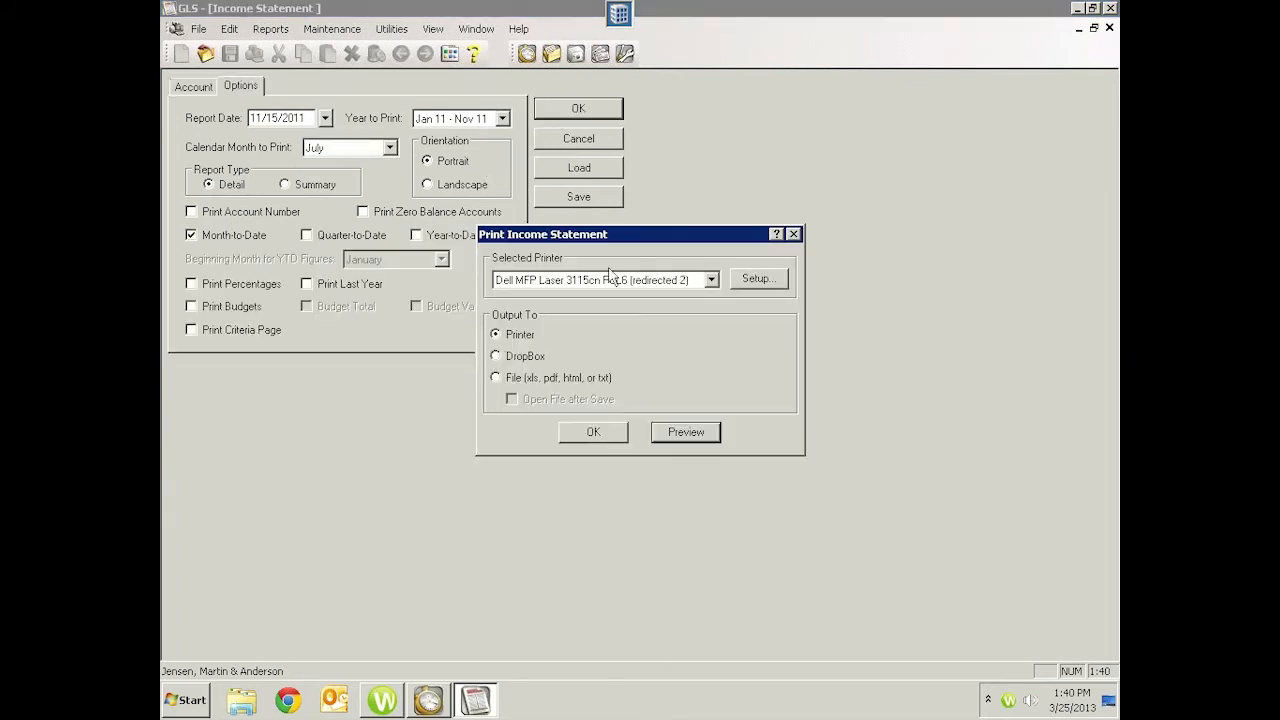
pyautogui.click(683, 432)
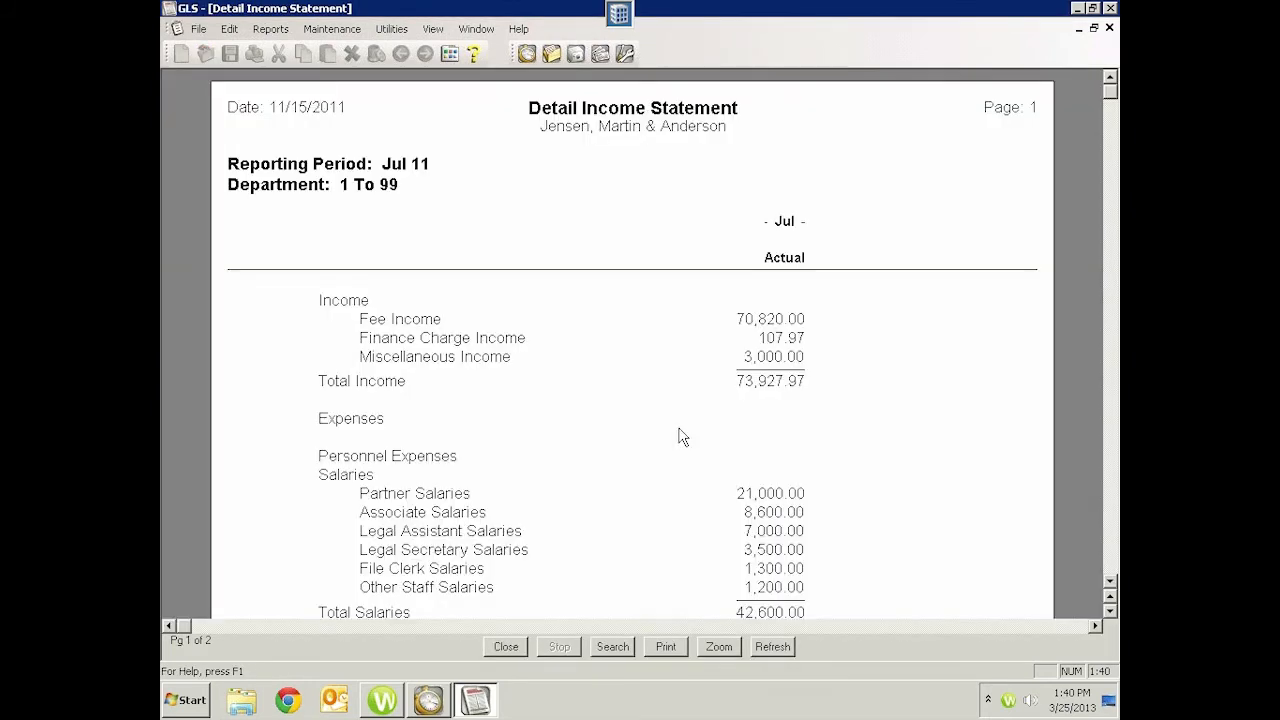
pyautogui.click(1109, 27)
# Step: Include last year's figures in the July income statement and review the Last Year column in the preview
pyautogui.click(306, 284)
pyautogui.click(606, 111)
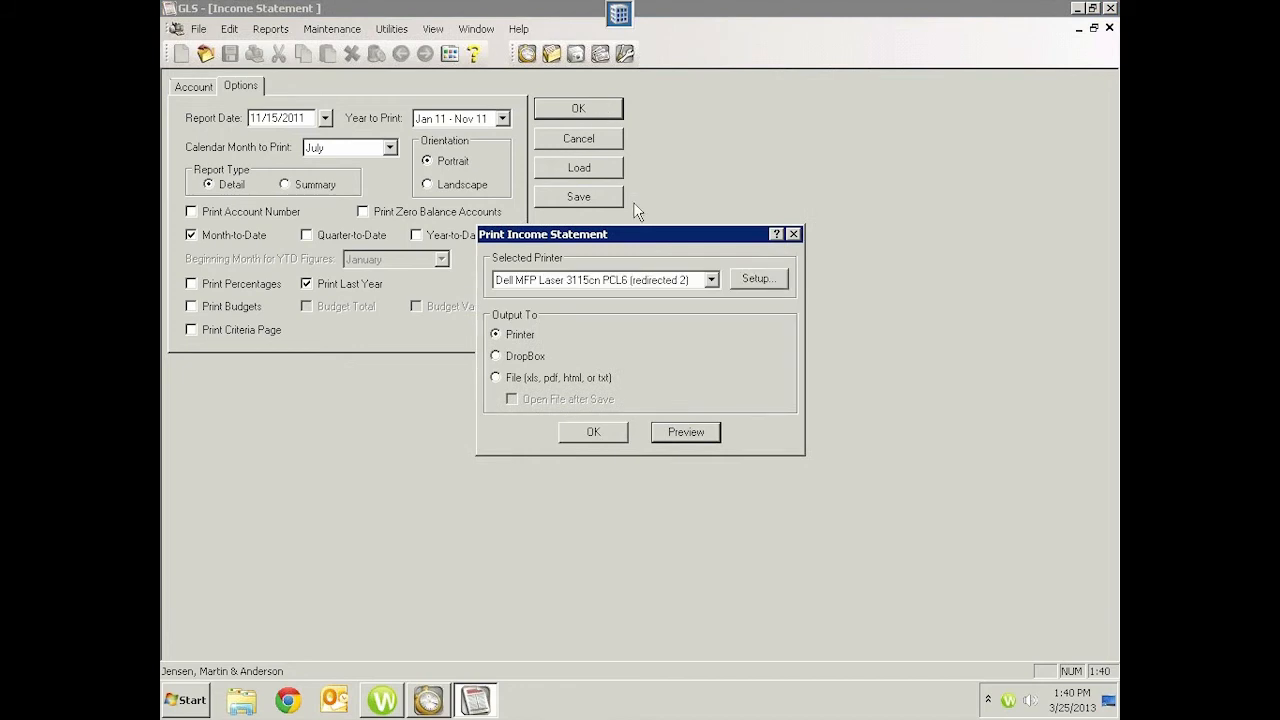
pyautogui.click(685, 432)
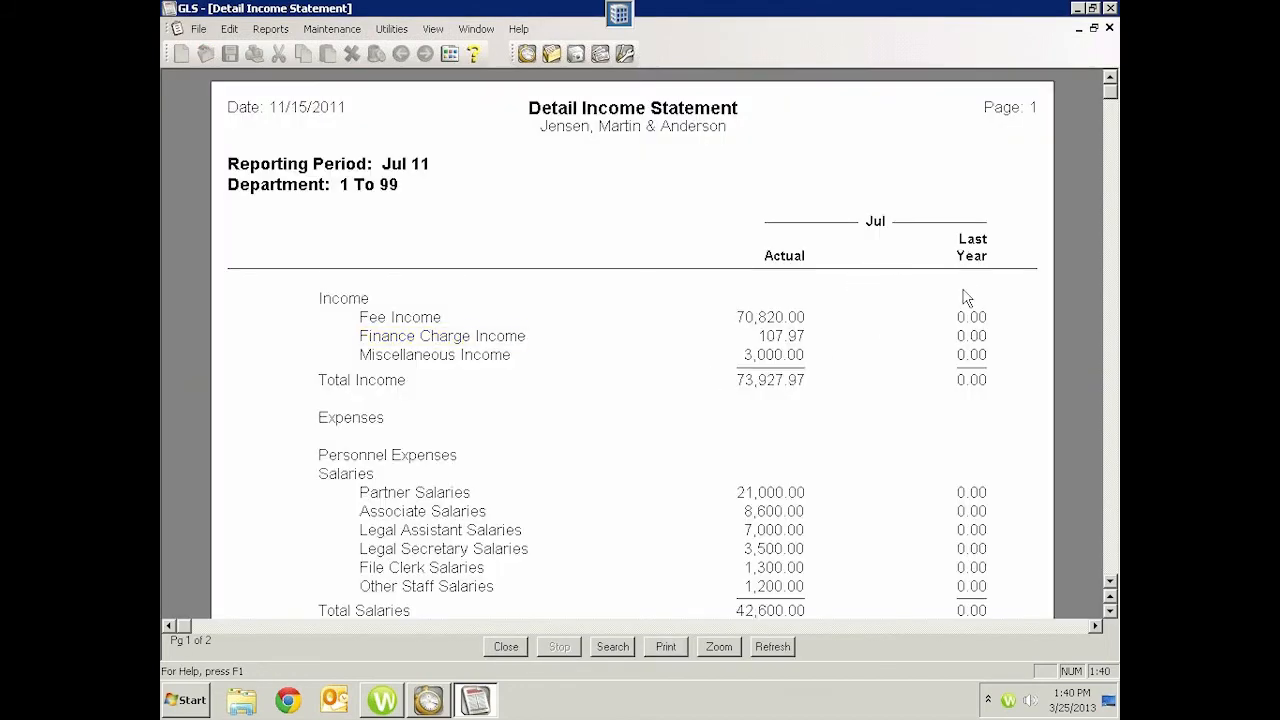
pyautogui.scroll(-5, 975, 430)
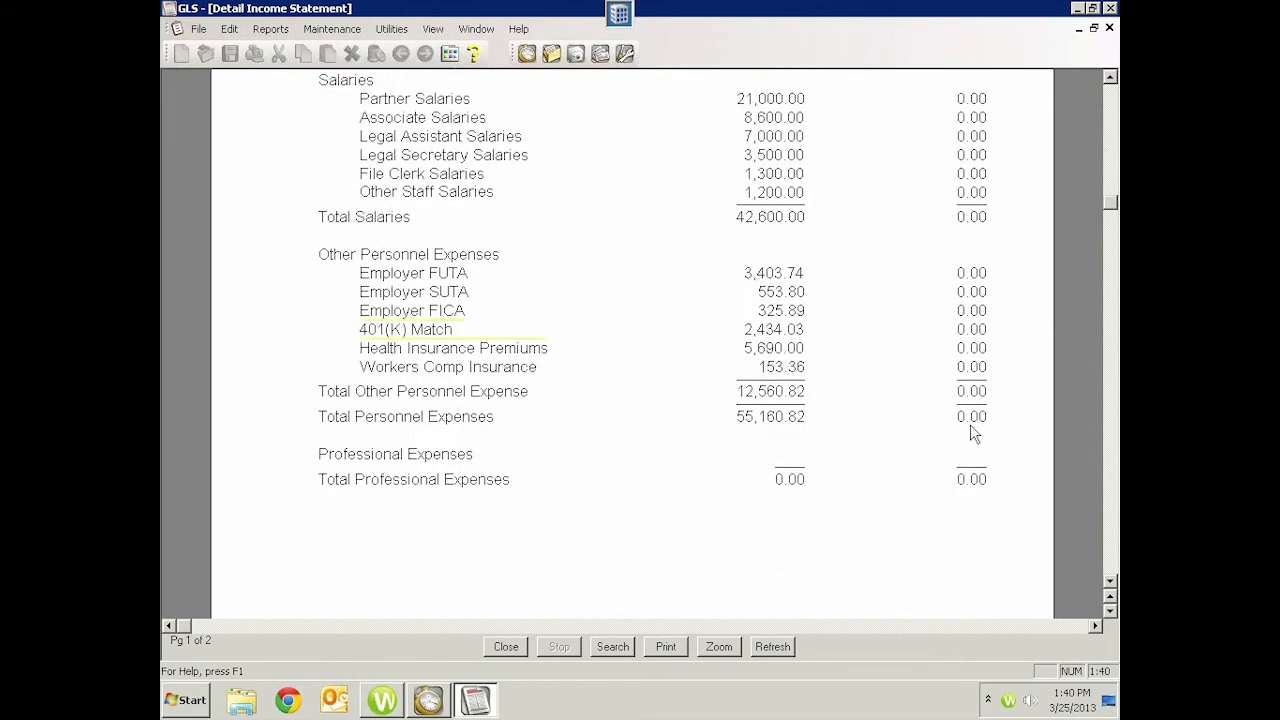
pyautogui.scroll(4, 975, 430)
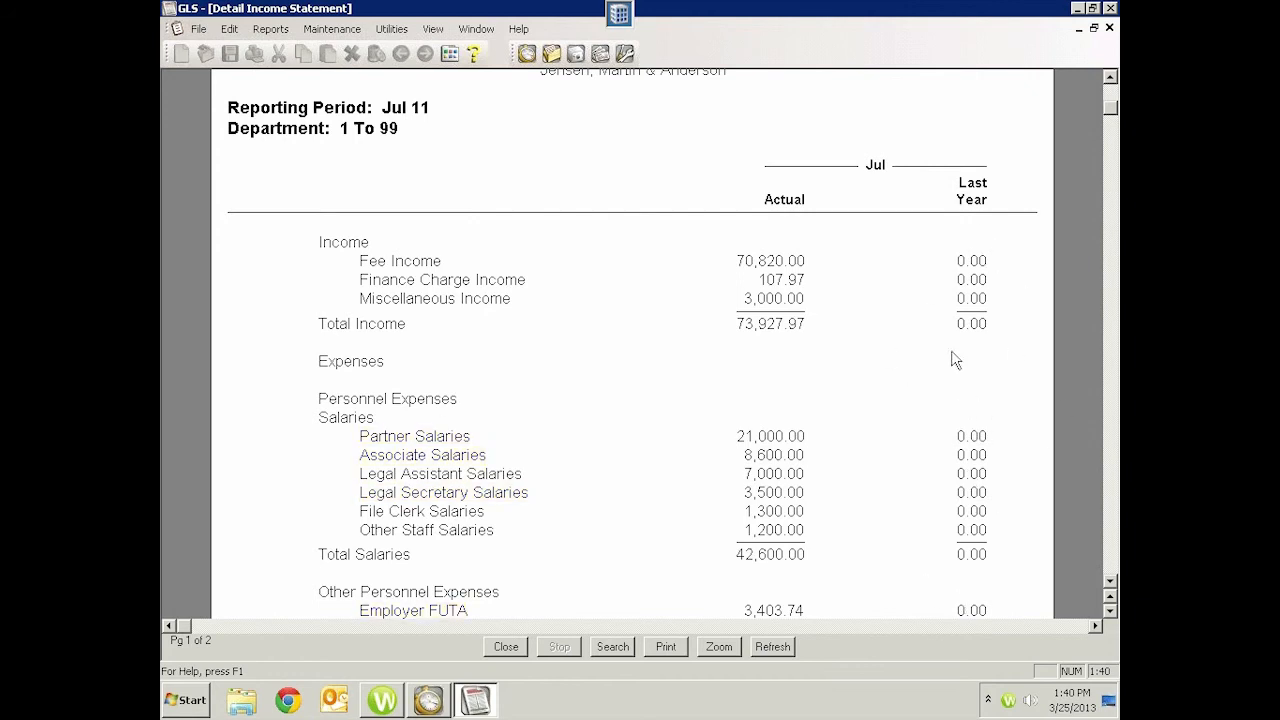
pyautogui.click(1109, 28)
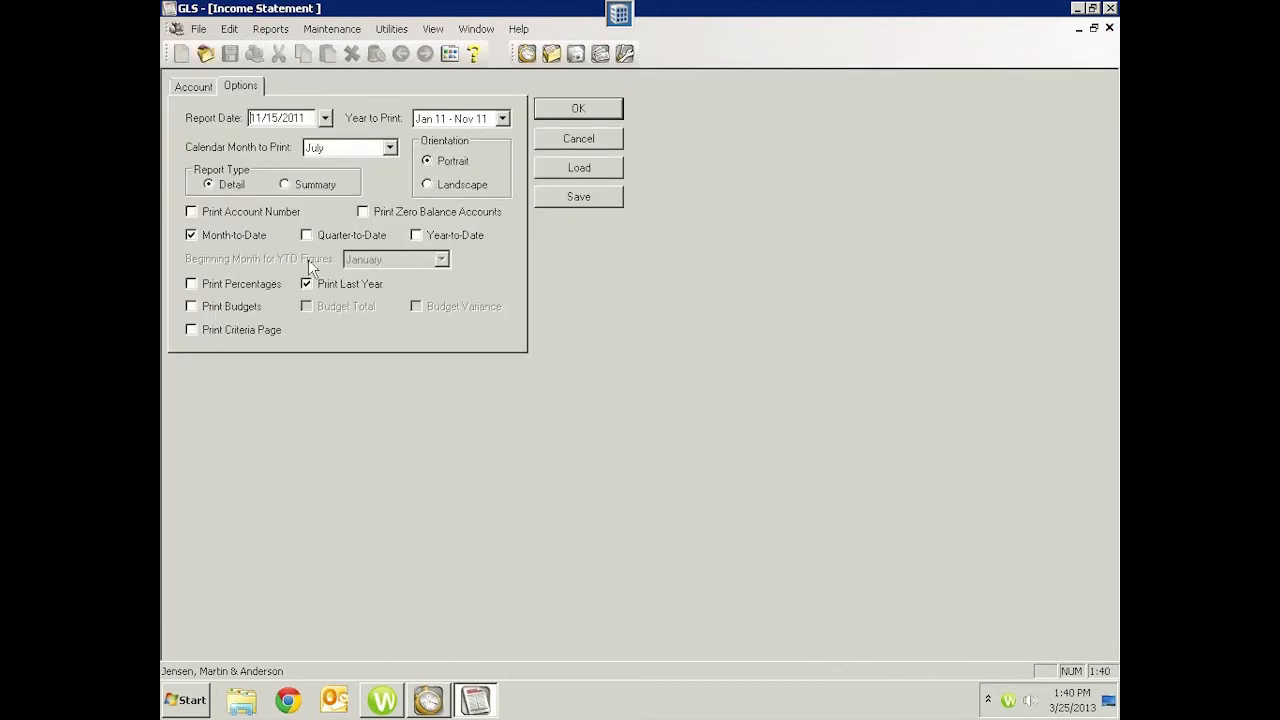
# Step: Add percentages to the July income statement and review the income and salary percentages in the preview
pyautogui.click(241, 285)
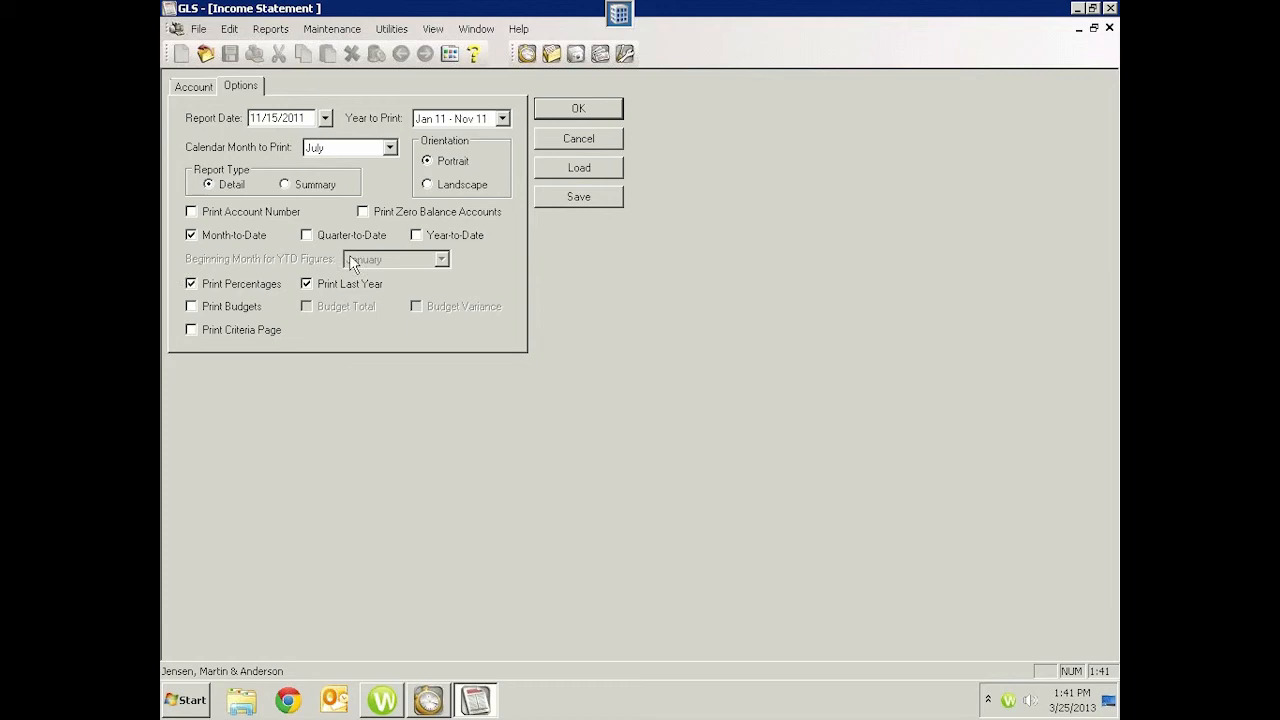
pyautogui.click(600, 112)
pyautogui.click(687, 436)
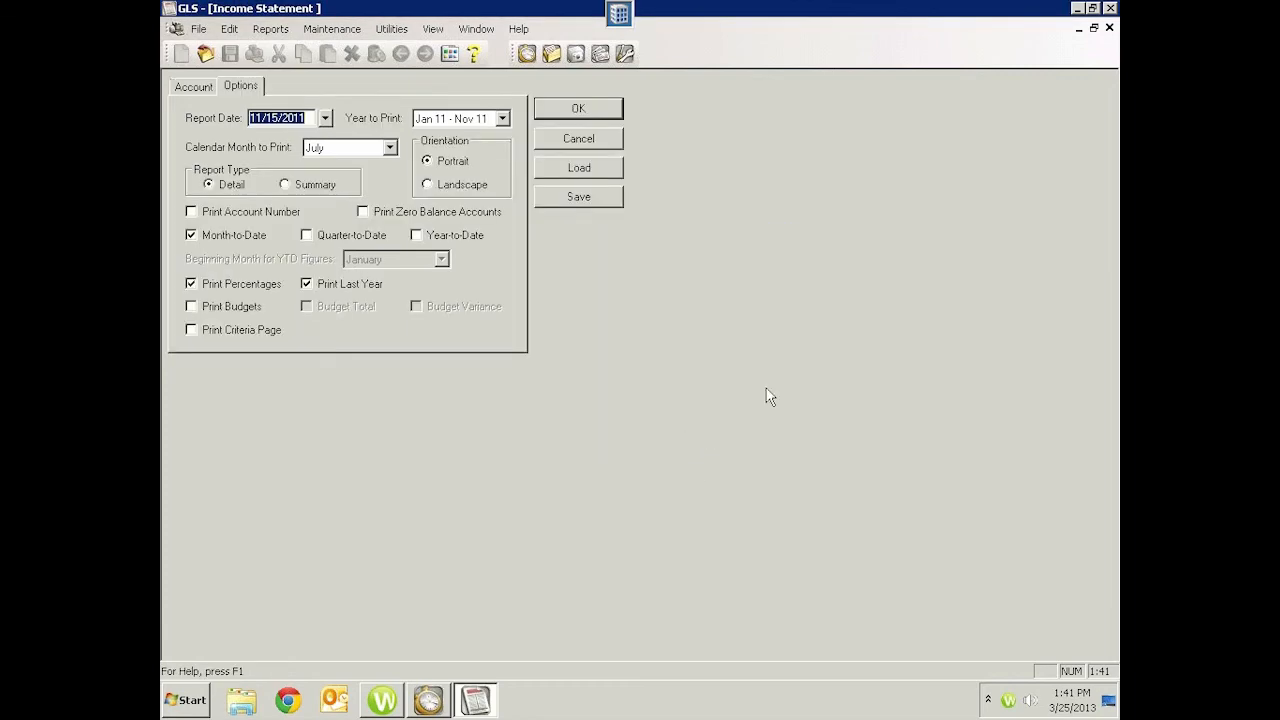
pyautogui.scroll(-2, 865, 350)
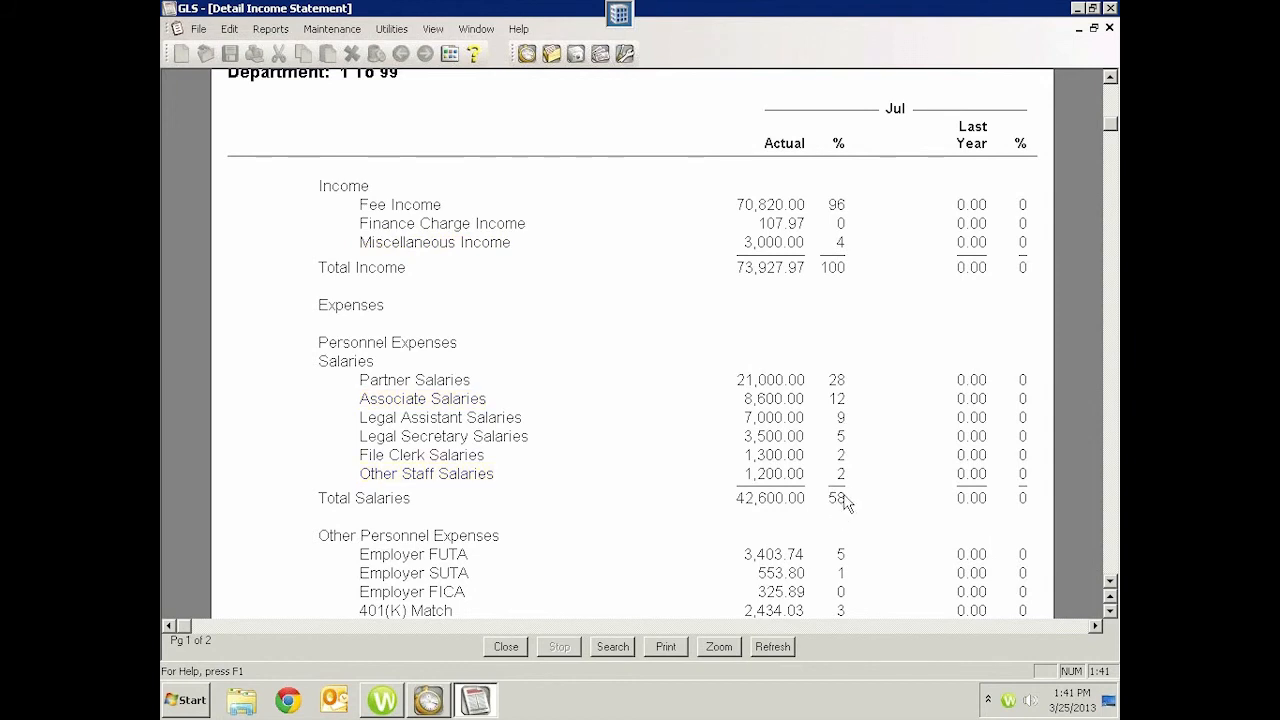
pyautogui.scroll(-1, 845, 502)
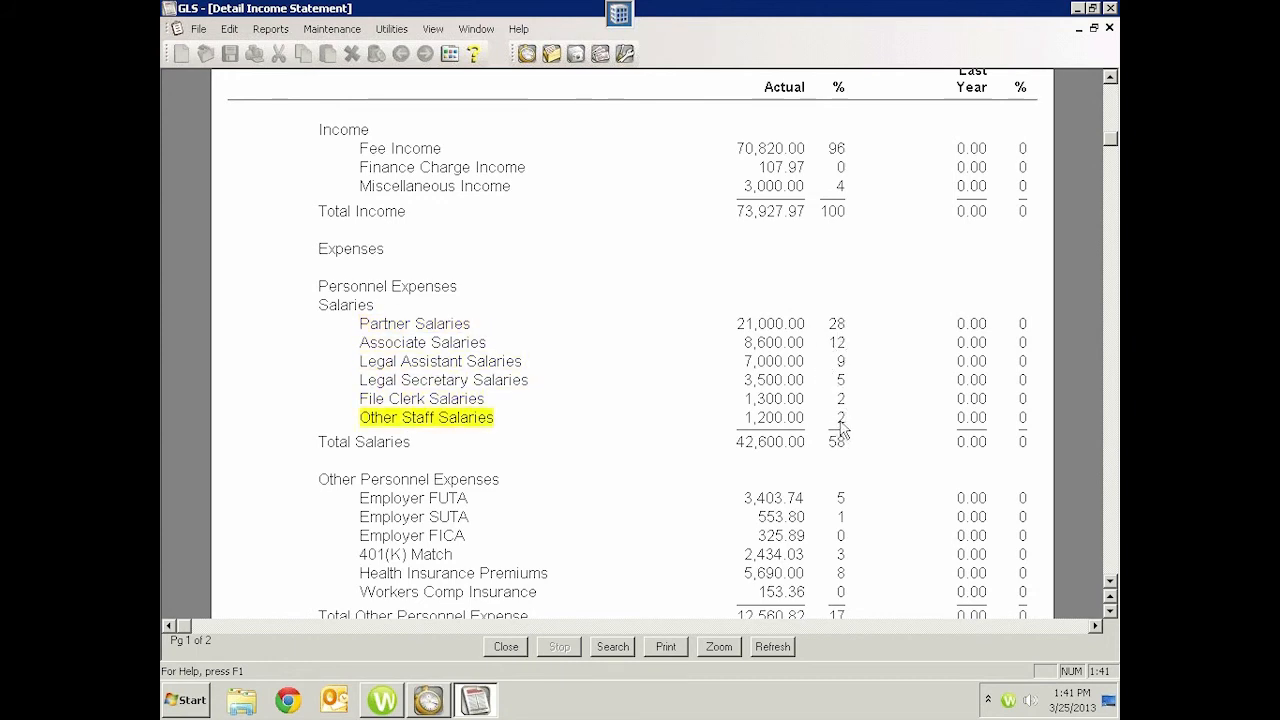
pyautogui.scroll(-1, 840, 428)
pyautogui.scroll(2, 843, 423)
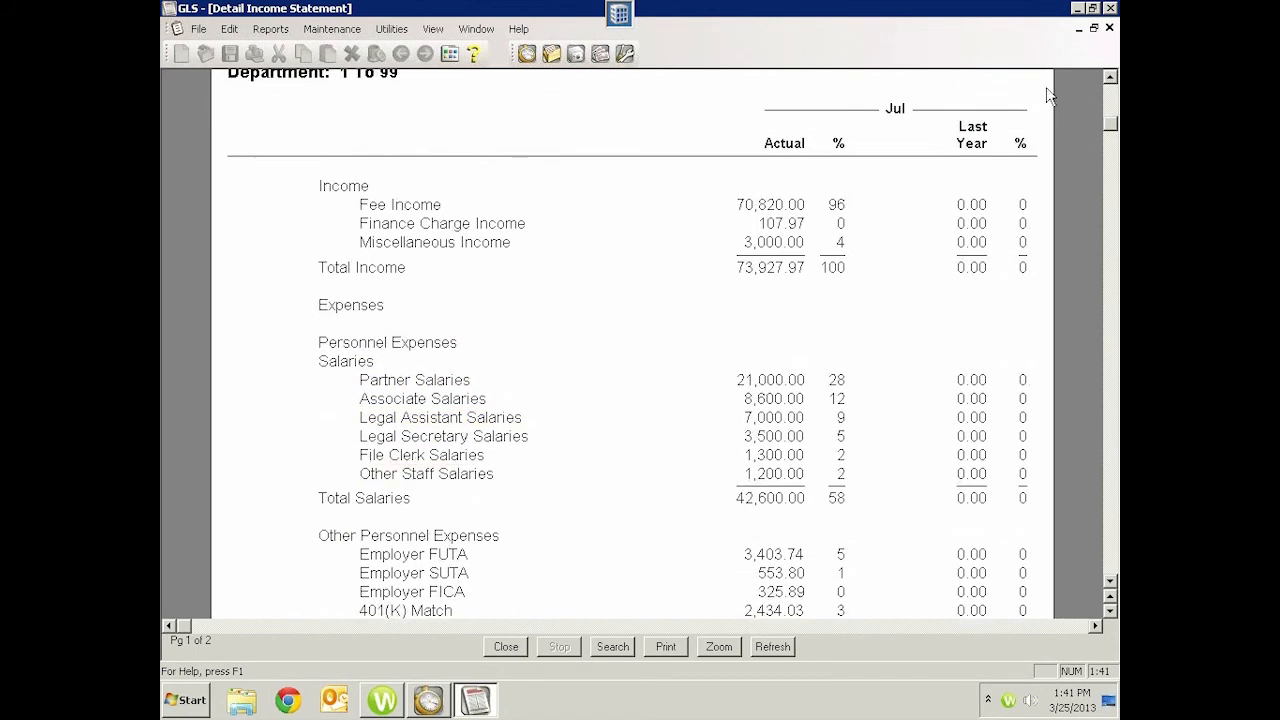
pyautogui.click(1109, 28)
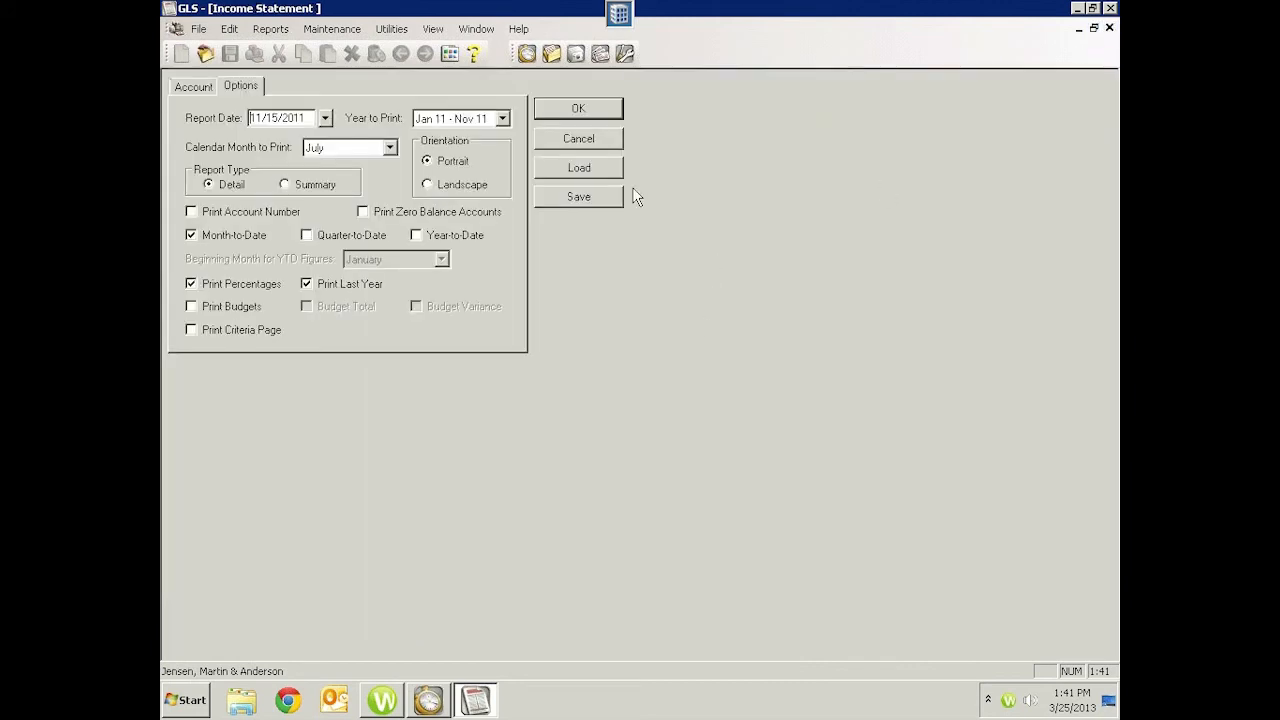